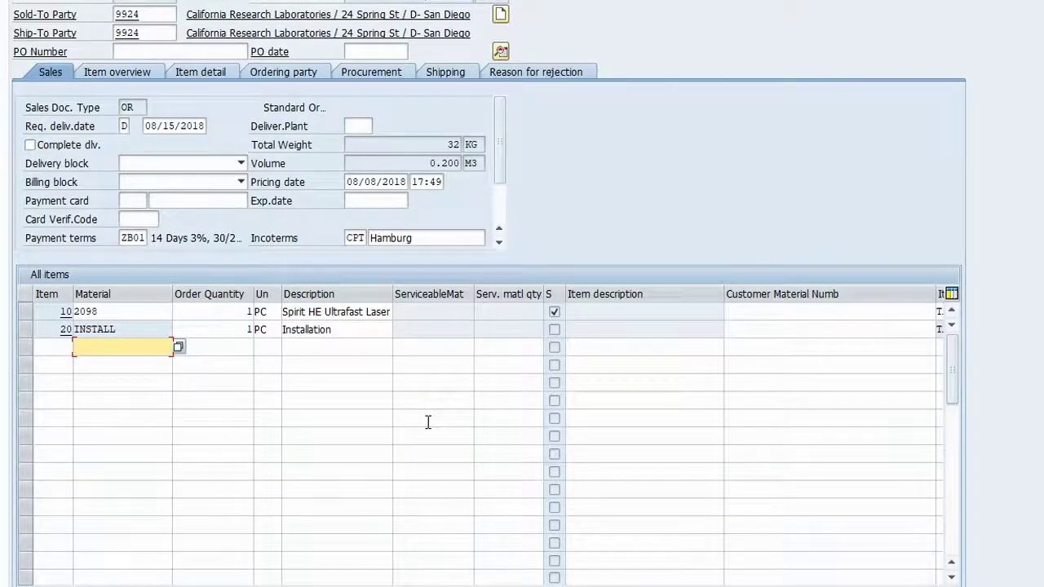
# - Select the INSTALL item row and widen the Description column in the All items table slightly
pyautogui.click(122, 313)
pyautogui.click(120, 329)
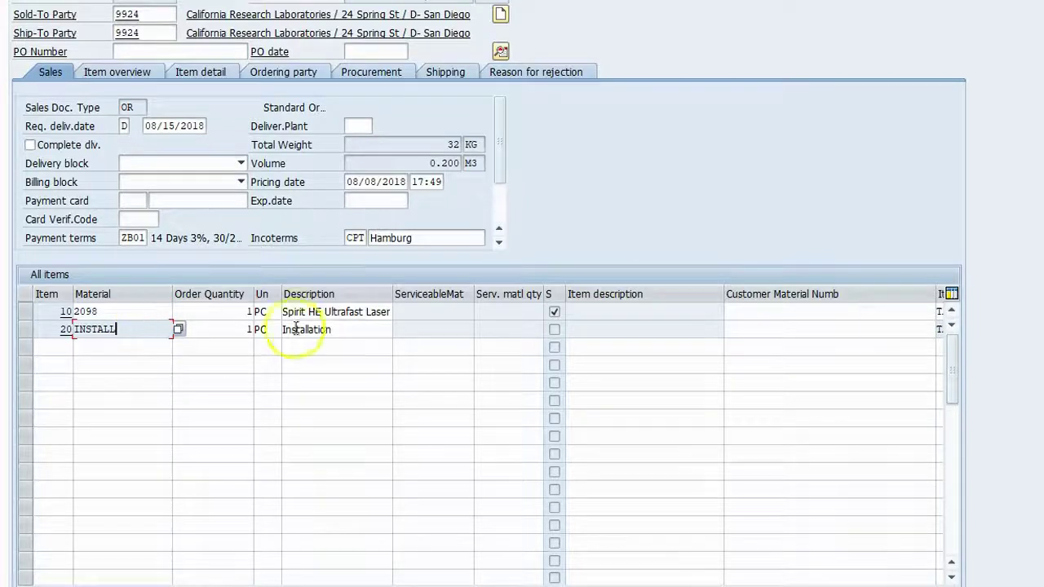
pyautogui.moveTo(392, 293); pyautogui.dragTo(404, 294)
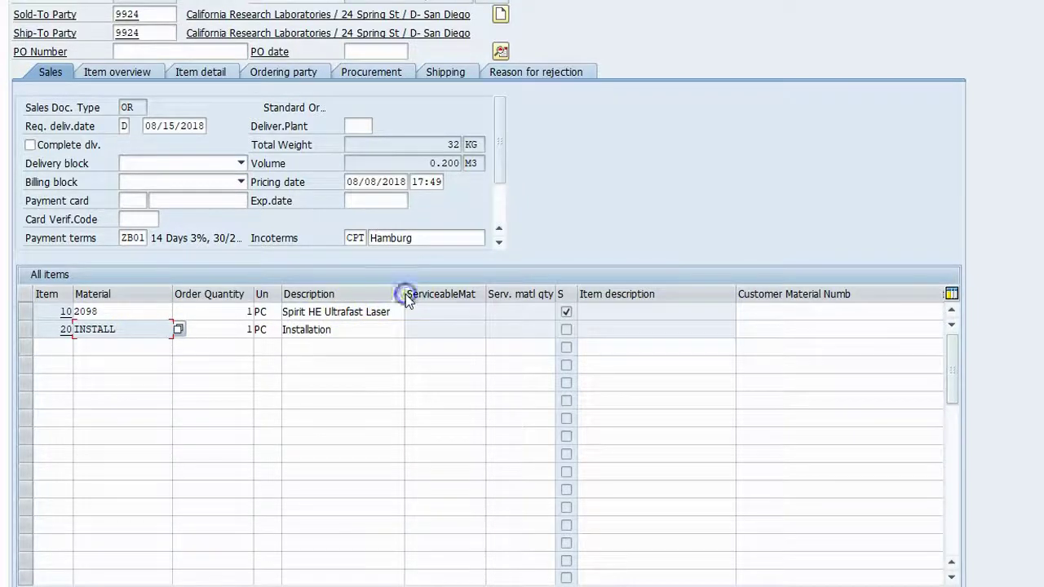
# - Run the availability check on laser item 10 and accept the proposed delivery date and quantity
pyautogui.click(26, 313)
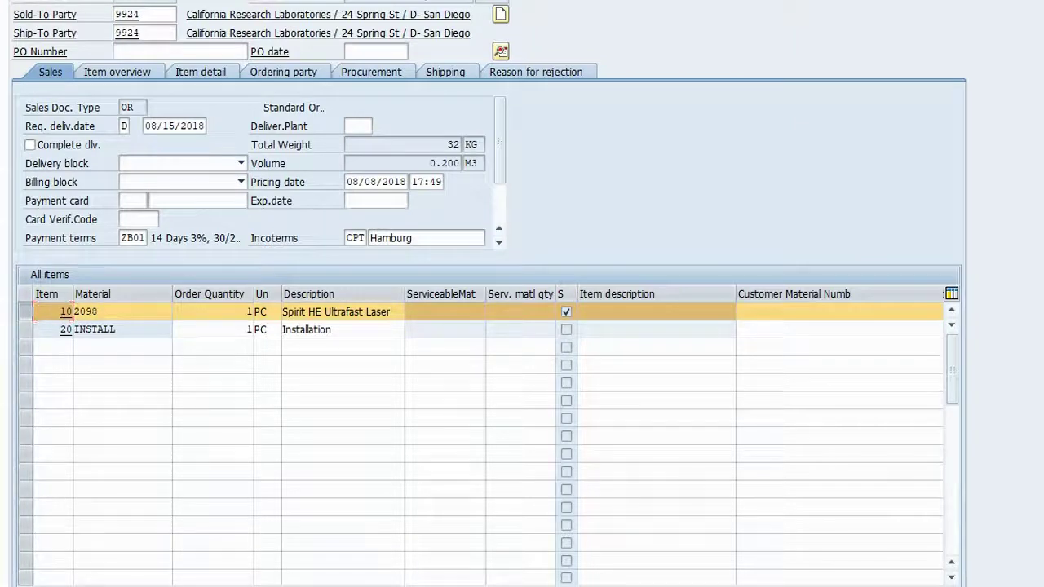
pyautogui.hotkey('ctrl', 'F4')
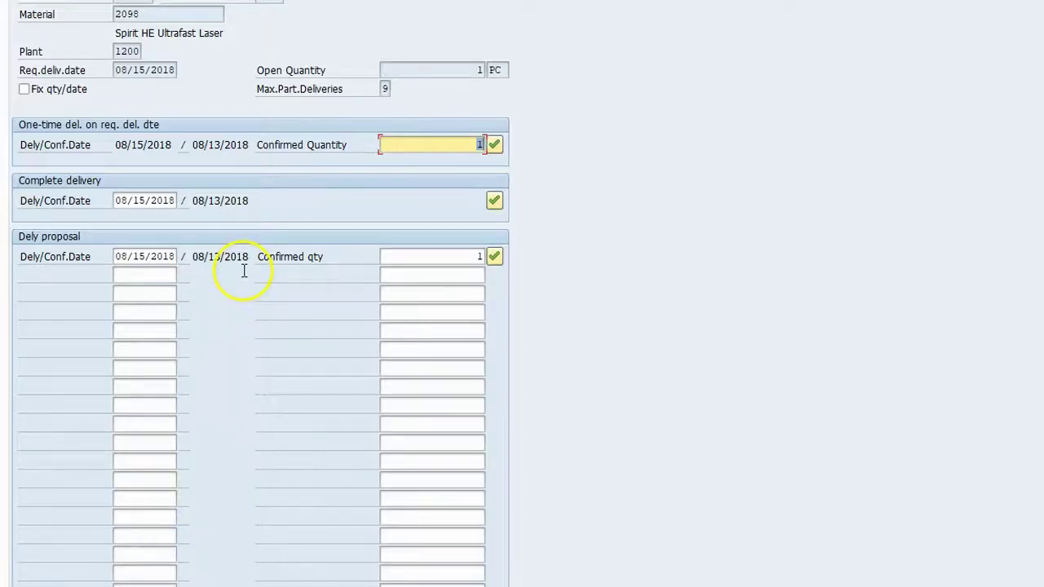
pyautogui.click(495, 256)
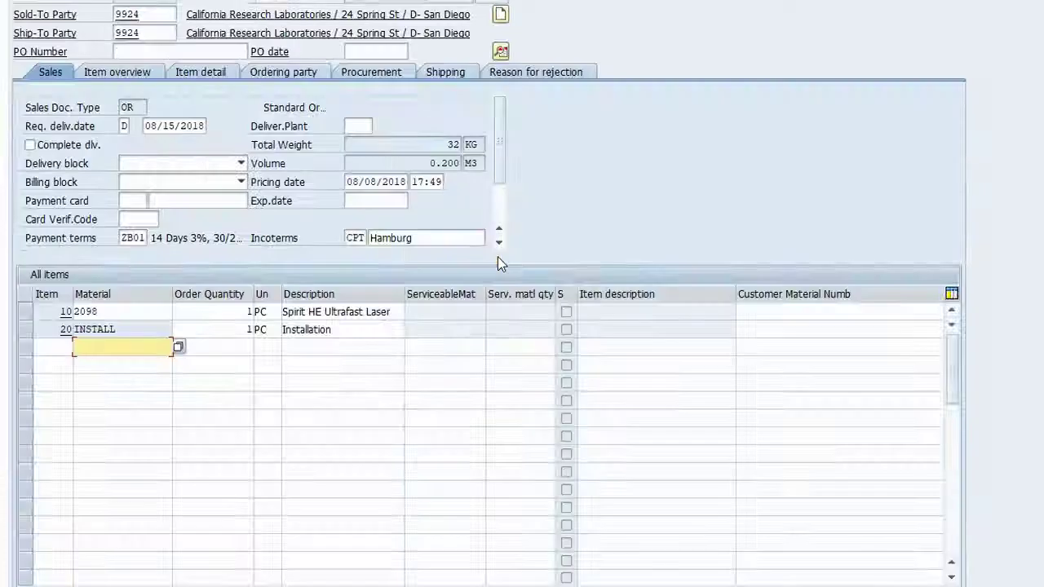
# - Check item 10's 08/15/2018 schedule line and save order 14406
pyautogui.doubleClick(76, 310)
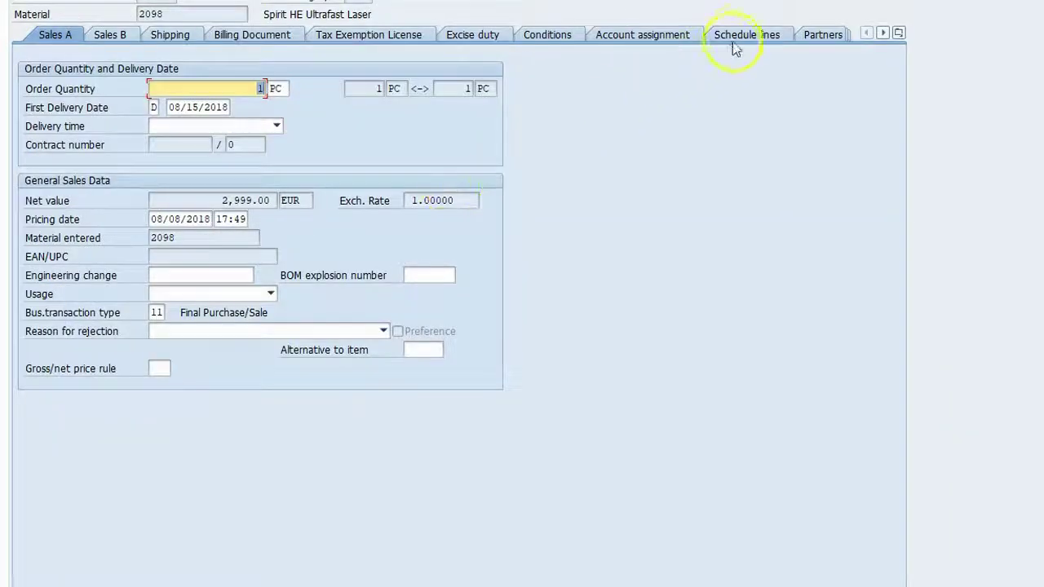
pyautogui.click(733, 46)
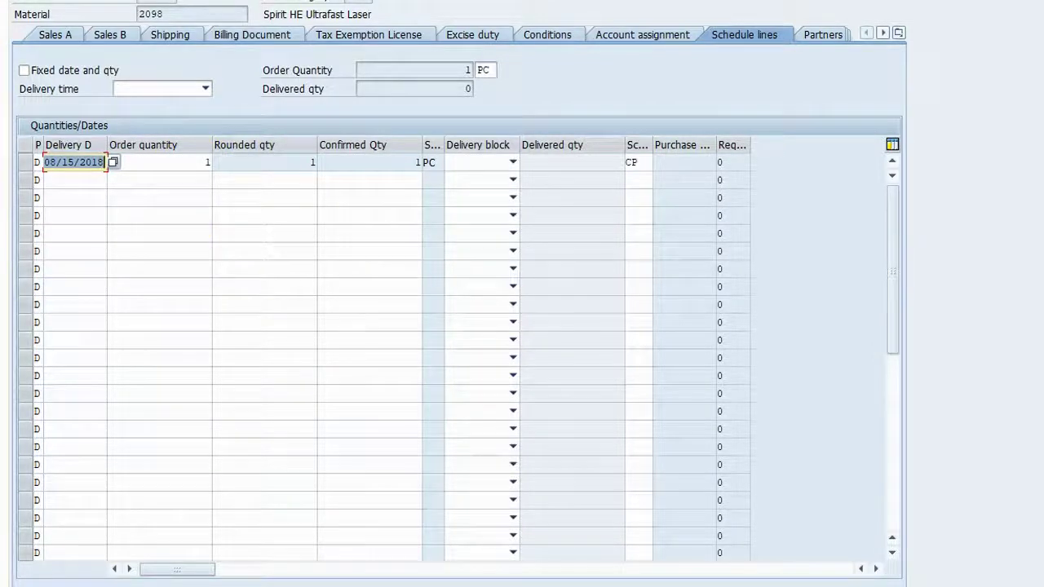
pyautogui.press('Return')
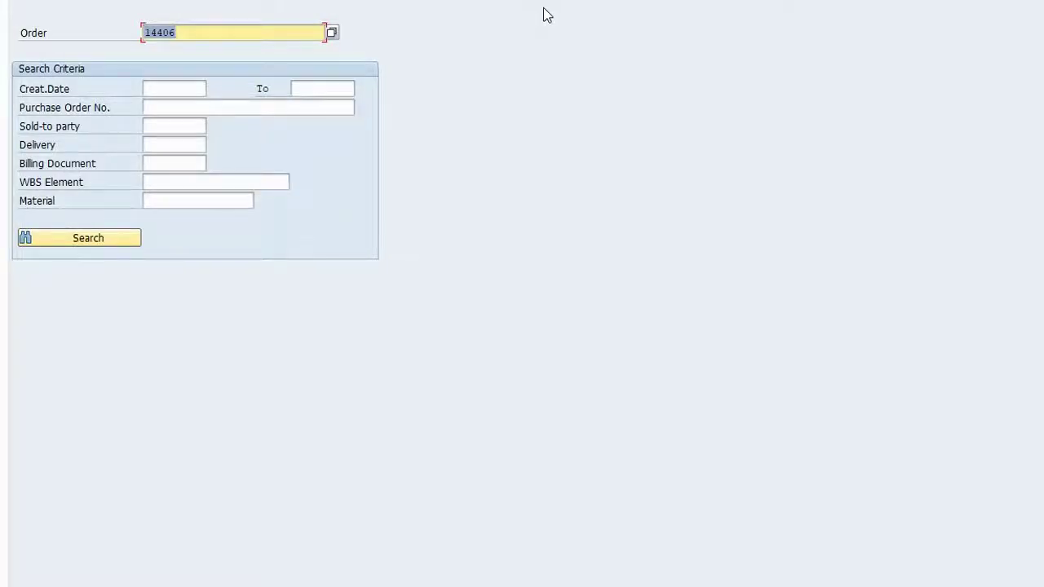
# - Reopen order 14406 and check the laser and installation items' material, quantity and description entries
pyautogui.press('Return')
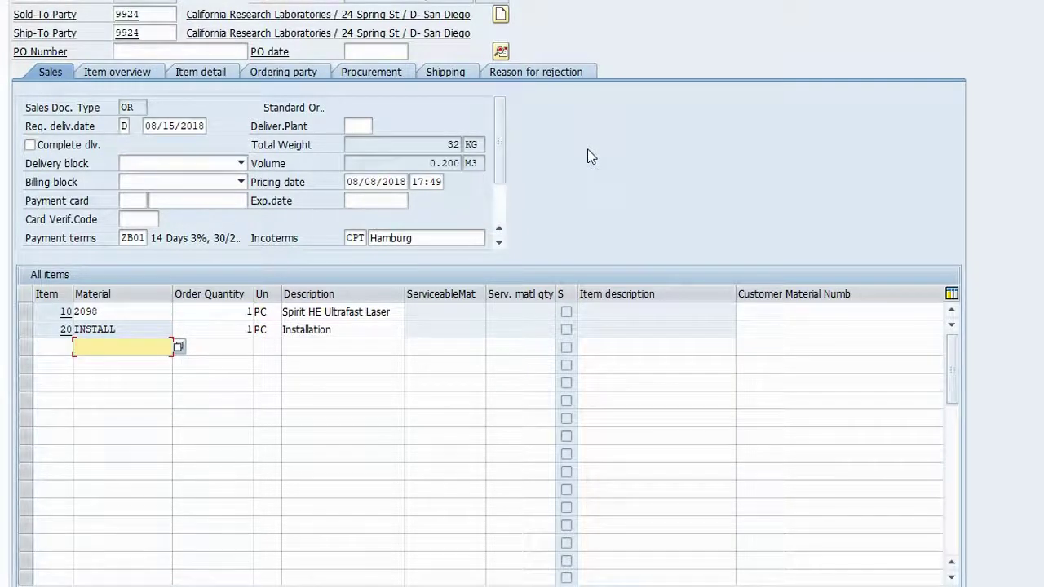
pyautogui.click(140, 311)
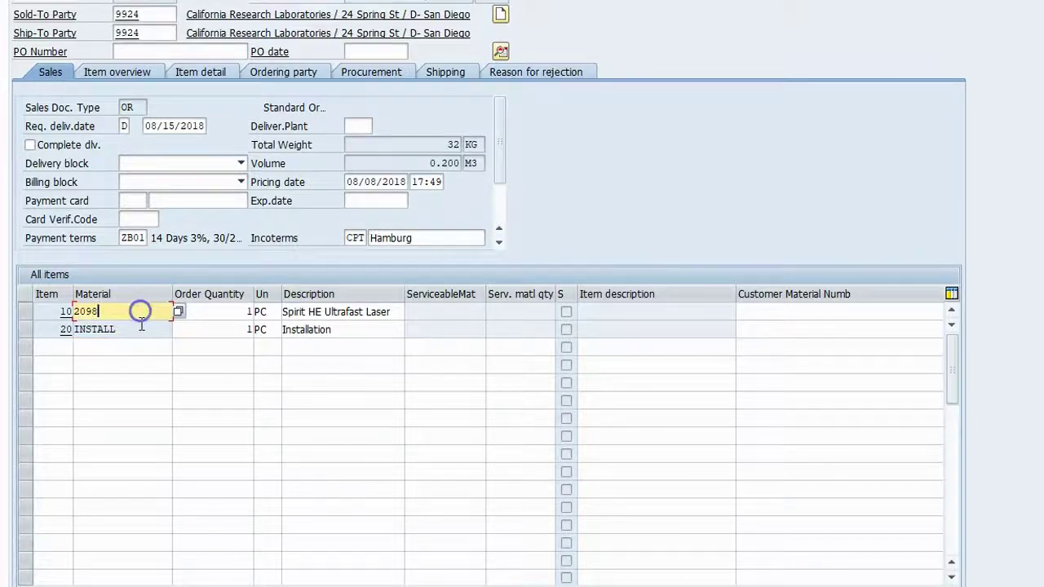
pyautogui.click(235, 330)
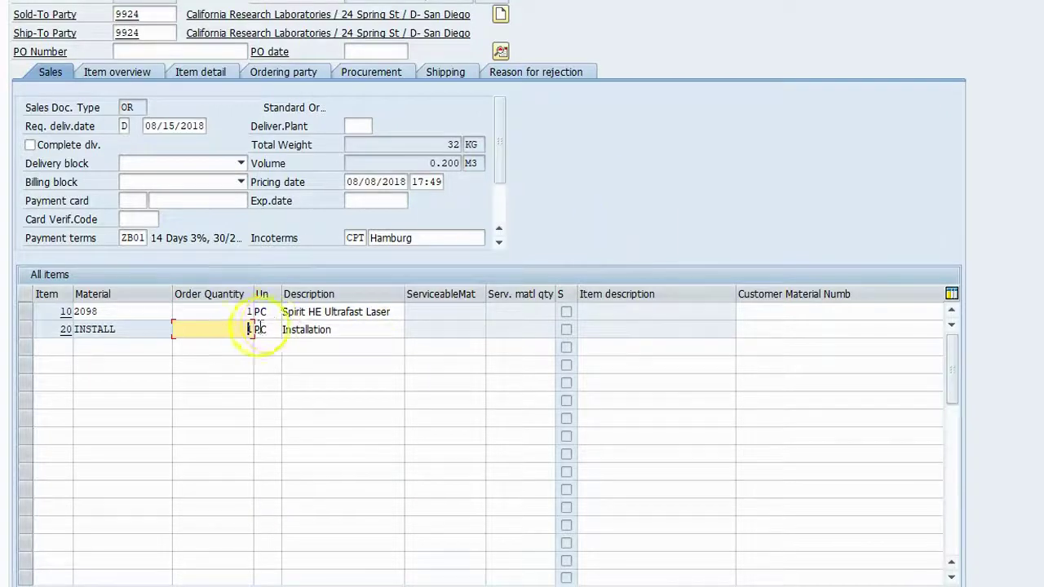
pyautogui.click(363, 326)
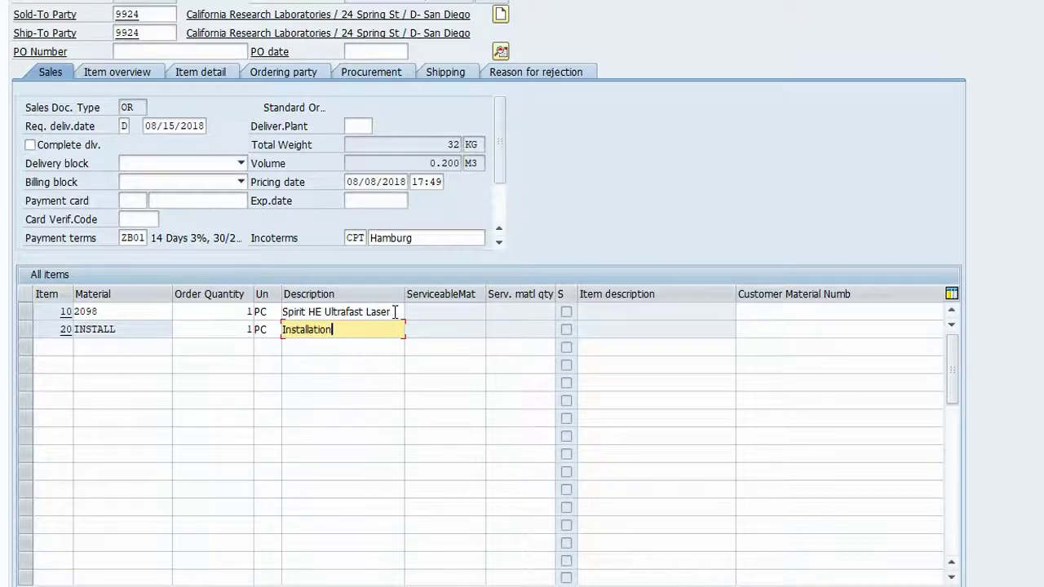
pyautogui.click(394, 311)
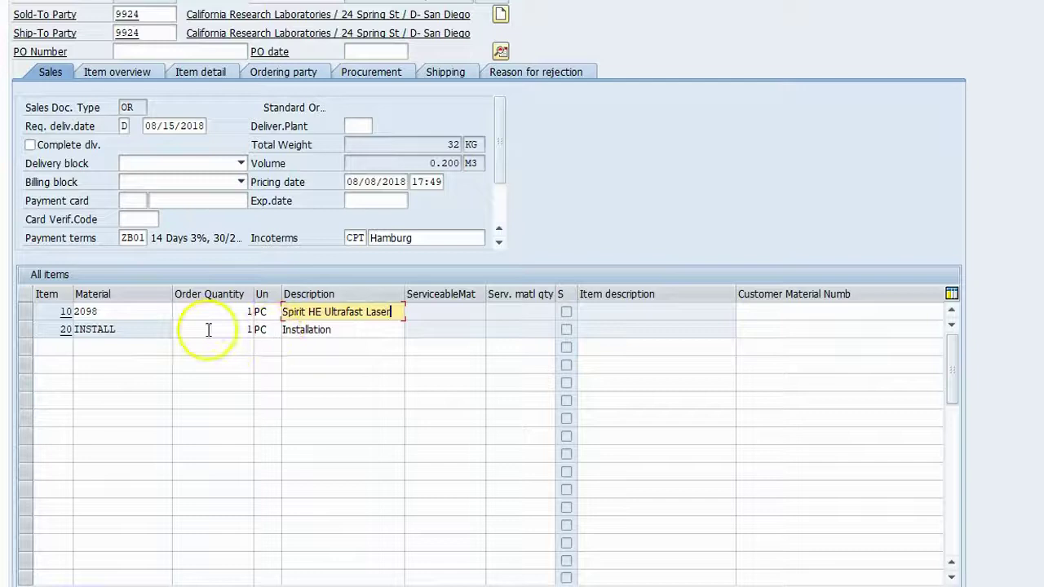
pyautogui.click(375, 330)
# - Review the INSTALL item's pricing conditions of 599.00 EUR, then return to the order overview
pyautogui.doubleClick(375, 329)
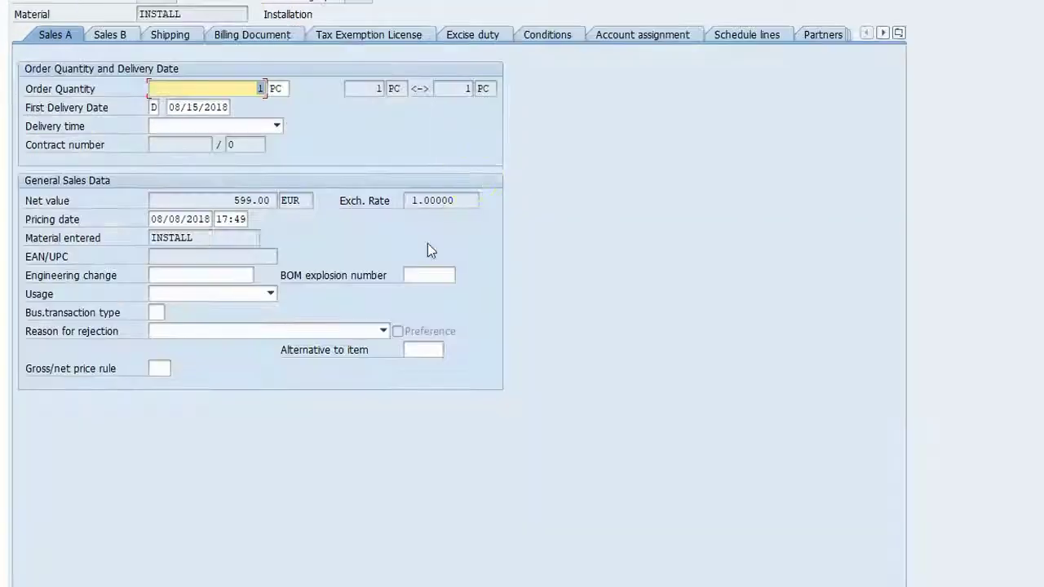
pyautogui.click(526, 37)
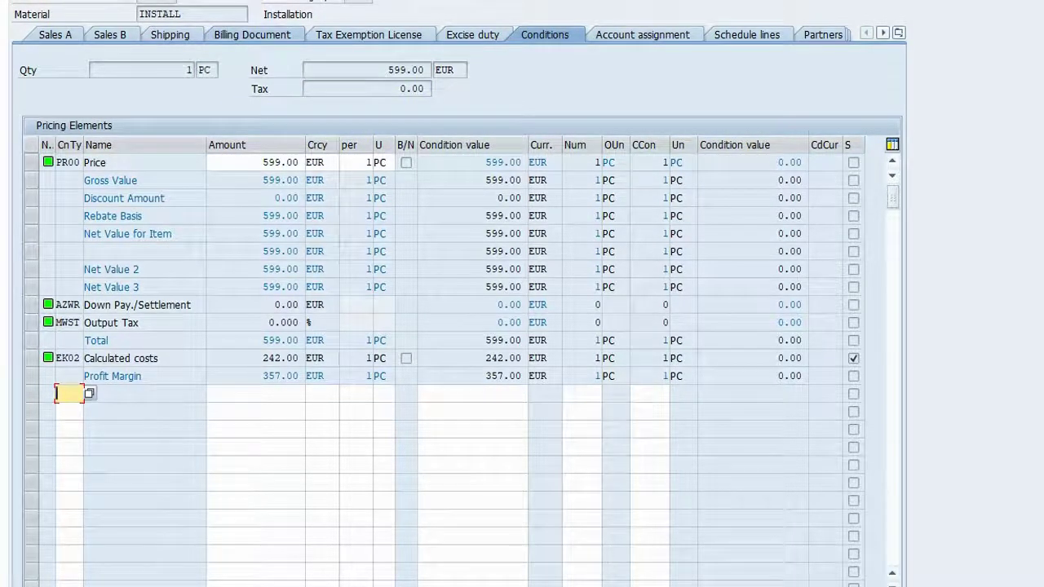
pyautogui.press('F3')
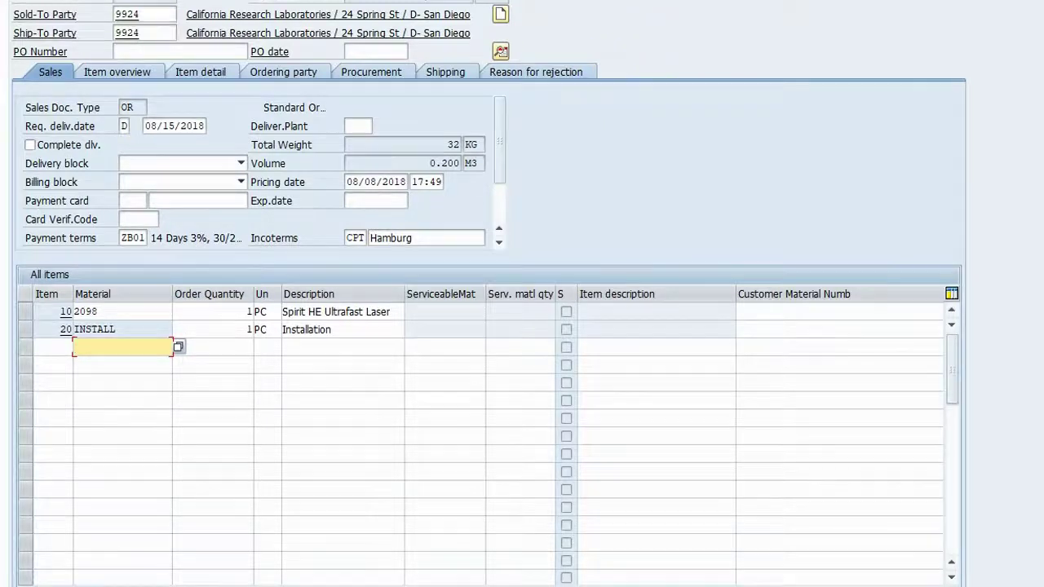
# - Create a delivery from order 14406 with selection date 08/15/2018, leaving the warning log first
pyautogui.click(82, 3)
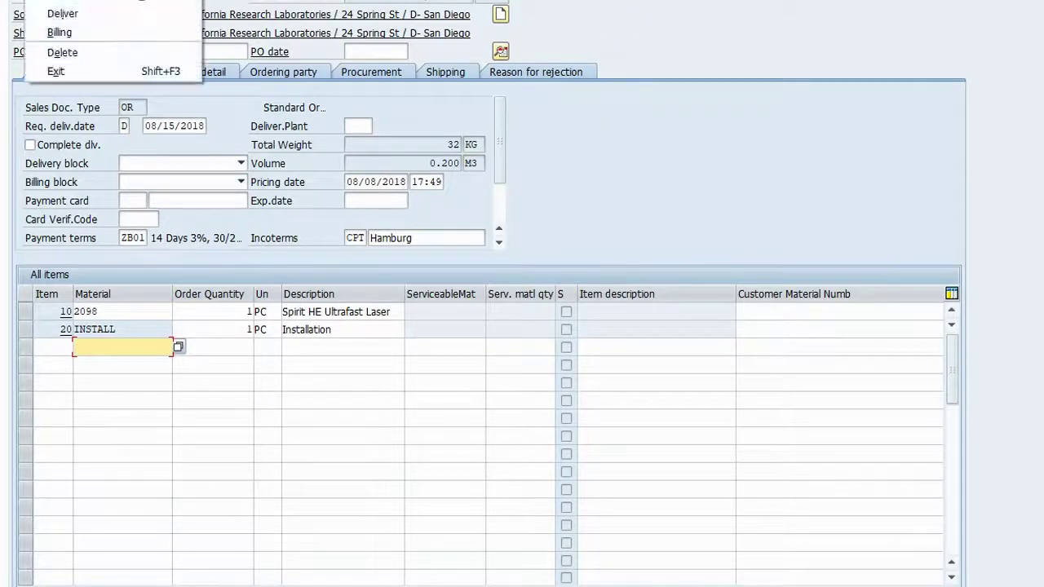
pyautogui.click(80, 14)
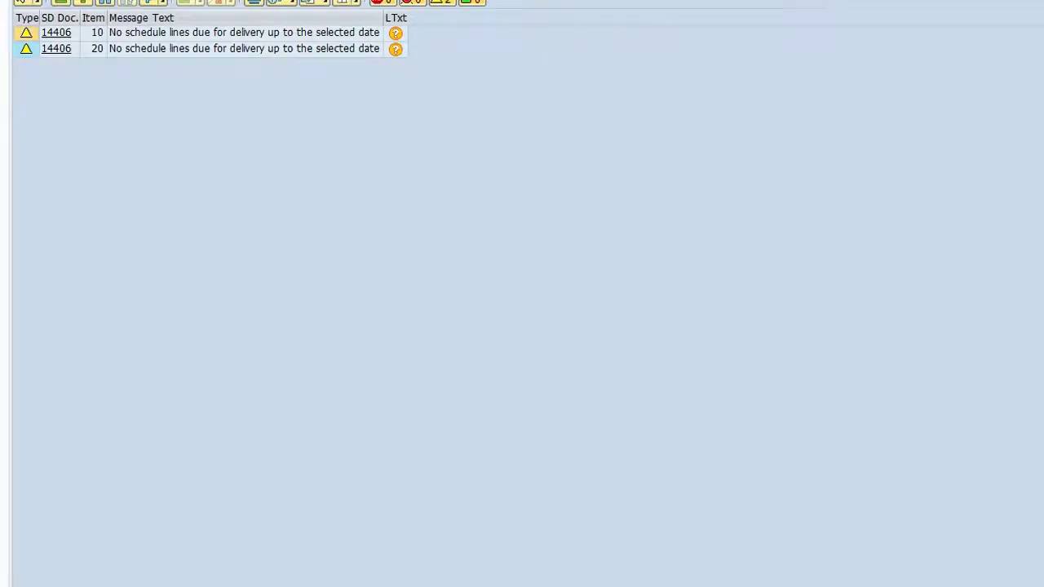
pyautogui.press('F3')
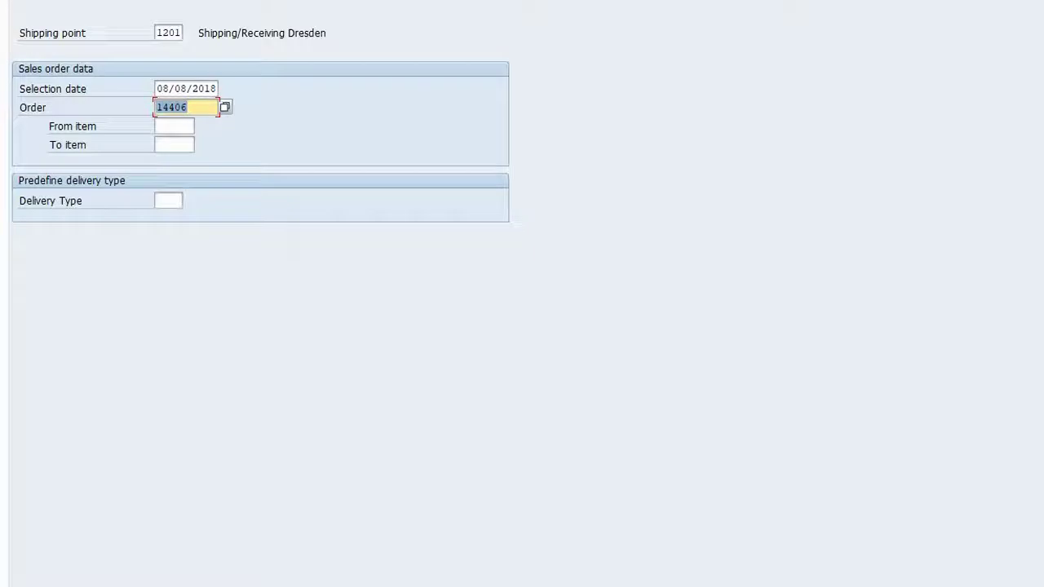
pyautogui.click(187, 88)
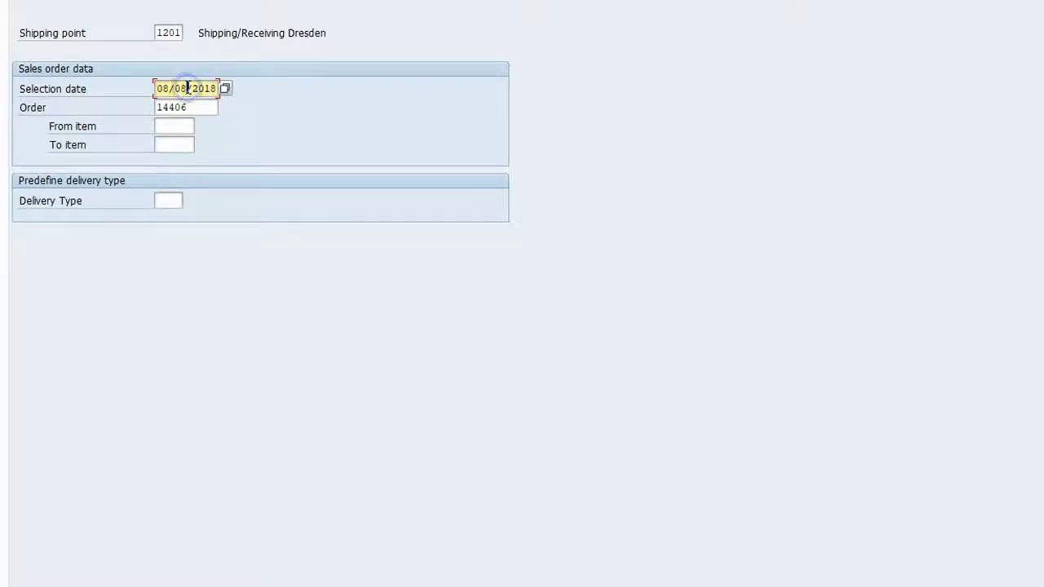
pyautogui.press('BackSpace')
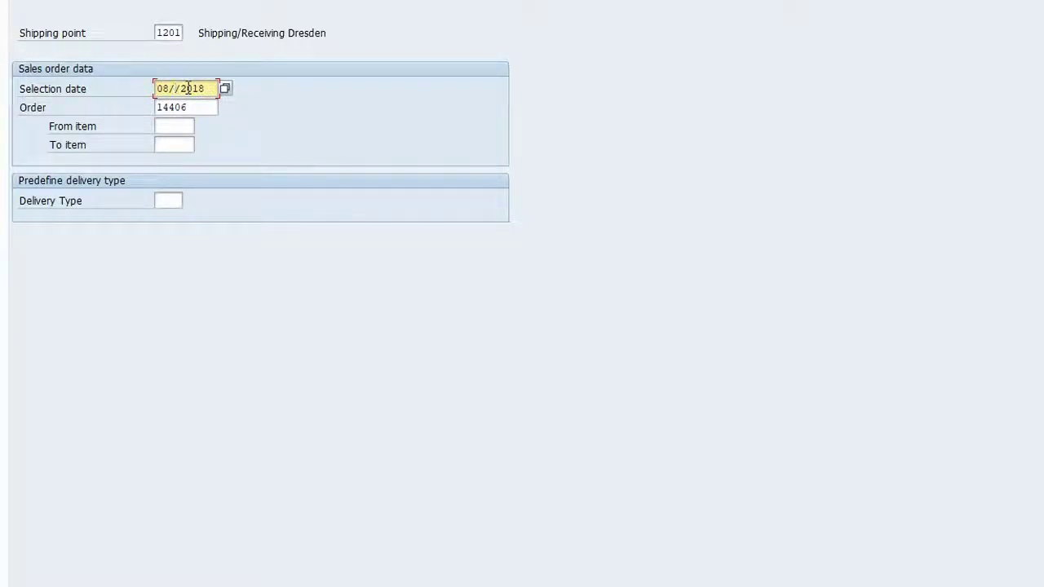
pyautogui.write('15')
pyautogui.press('Return')
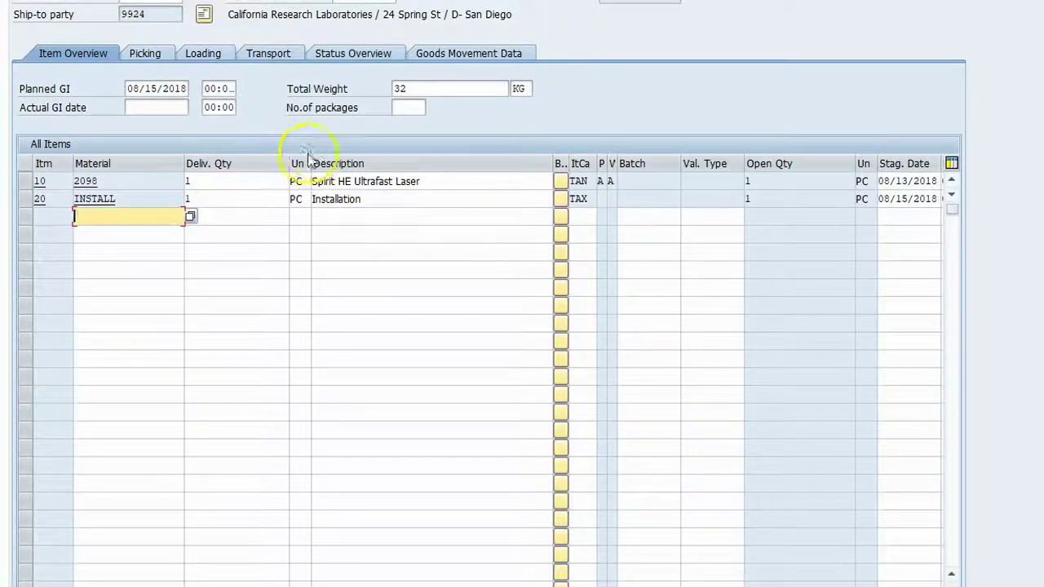
# - Check both delivery items' descriptions and the installation item's TAX category, then view picking details
pyautogui.click(430, 182)
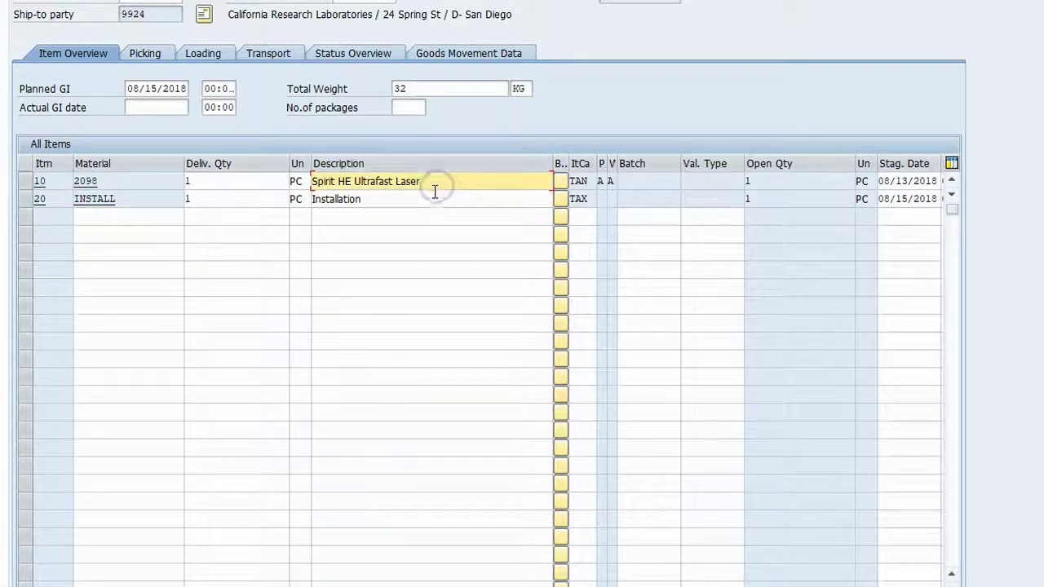
pyautogui.click(431, 198)
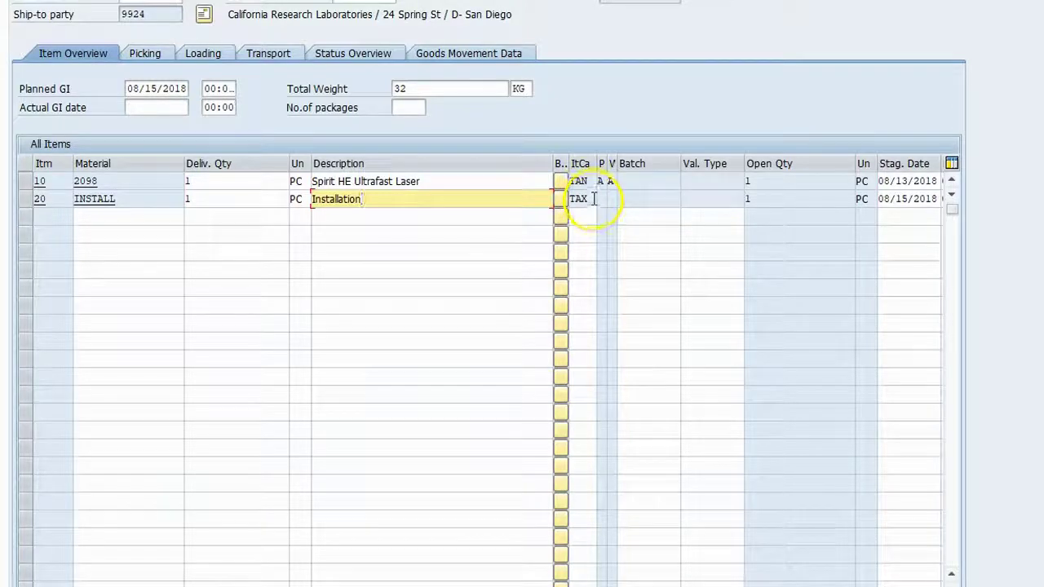
pyautogui.click(590, 198)
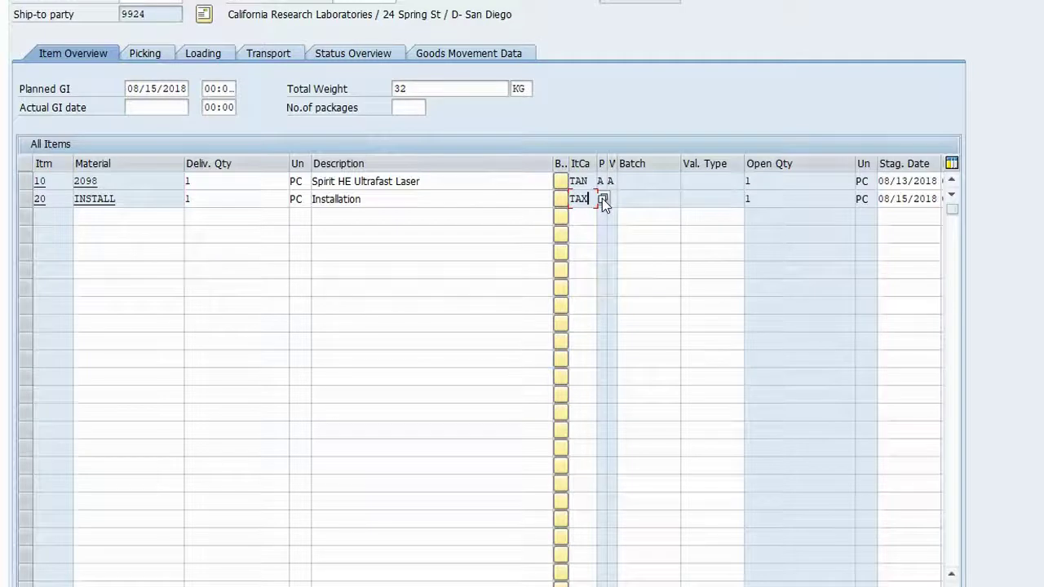
pyautogui.click(602, 198)
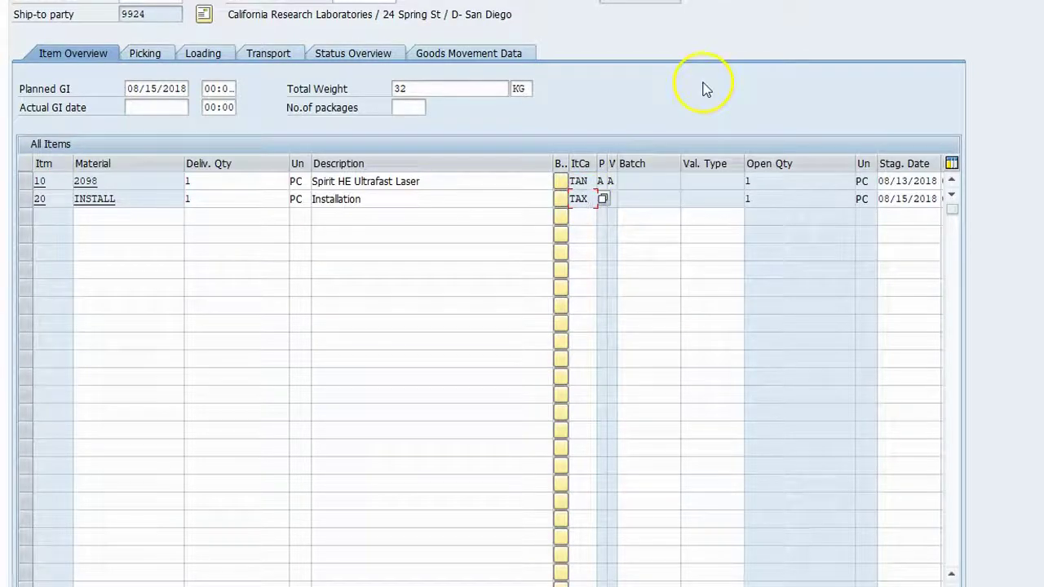
pyautogui.click(155, 52)
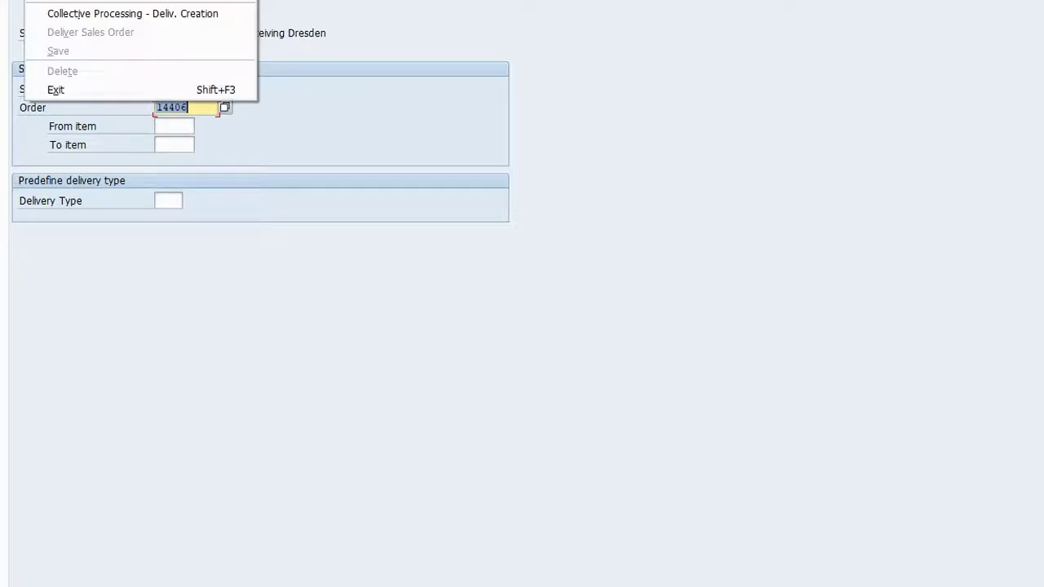
# - Process order 14406's delivery, confirm it is Not yet picked, and answer Yes to End Document Processing
pyautogui.click(415, 164)
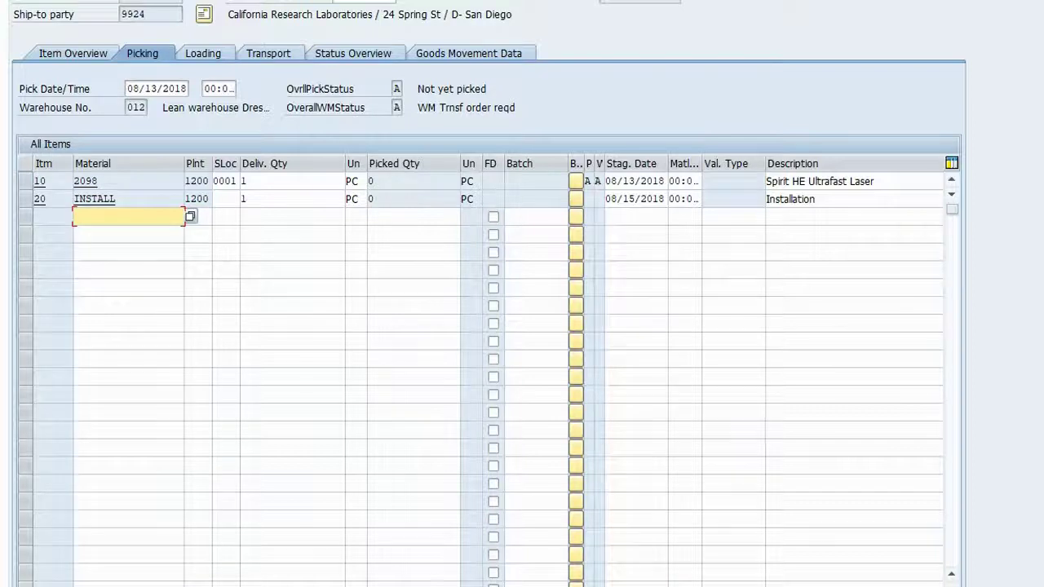
pyautogui.press('F3')
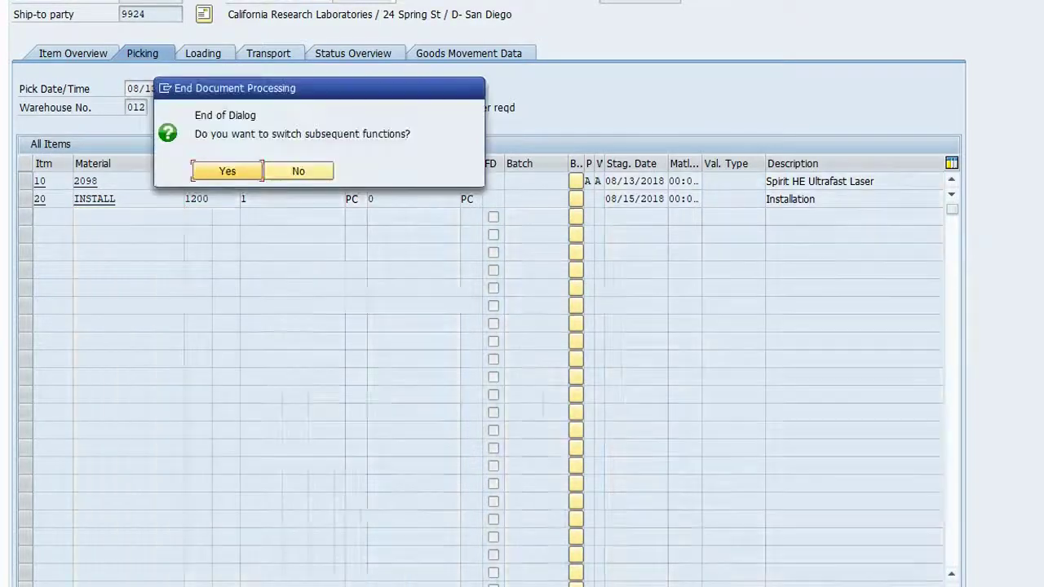
pyautogui.click(227, 171)
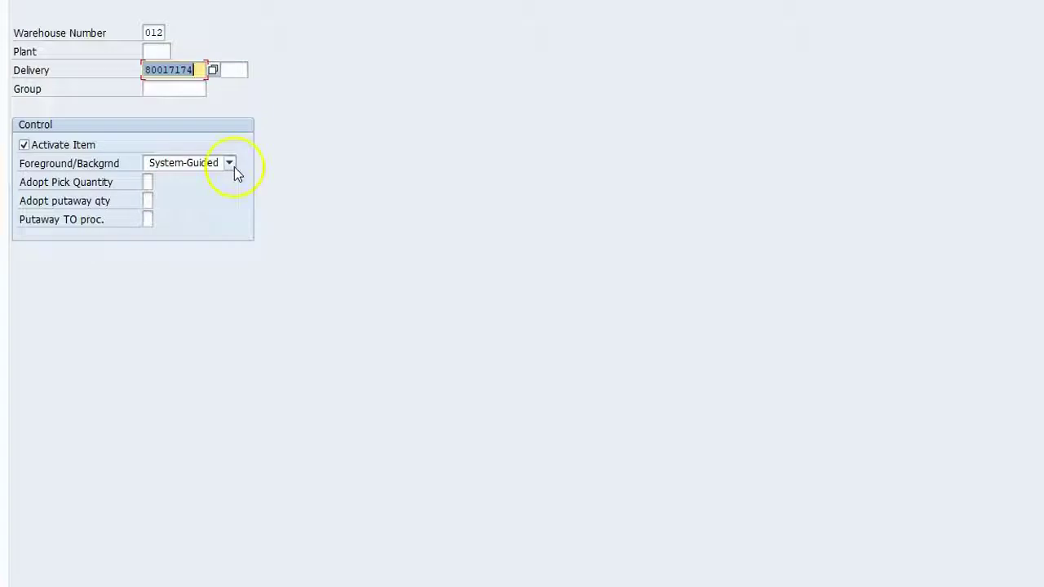
# - Load delivery 80017174 in warehouse 012, select the Spirit HE Ultrafast Laser item, and post its transfer order
pyautogui.press('Return')
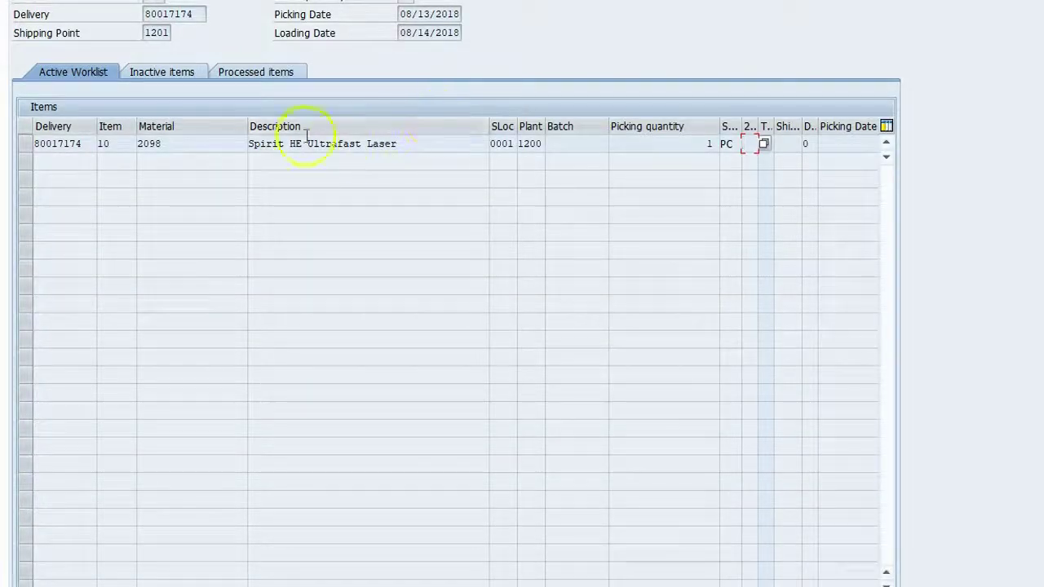
pyautogui.click(111, 144)
pyautogui.click(39, 147)
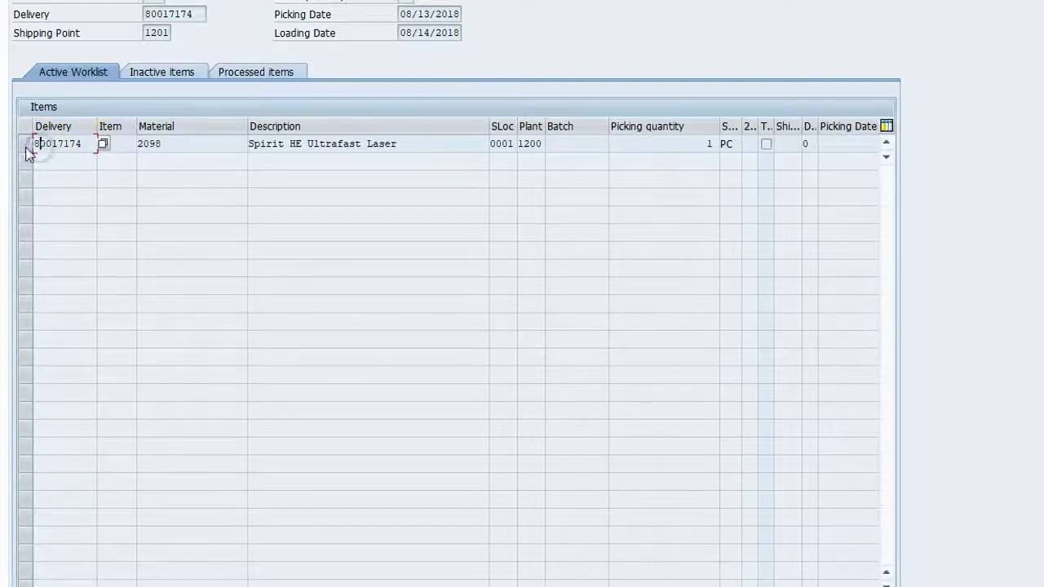
pyautogui.press('Return')
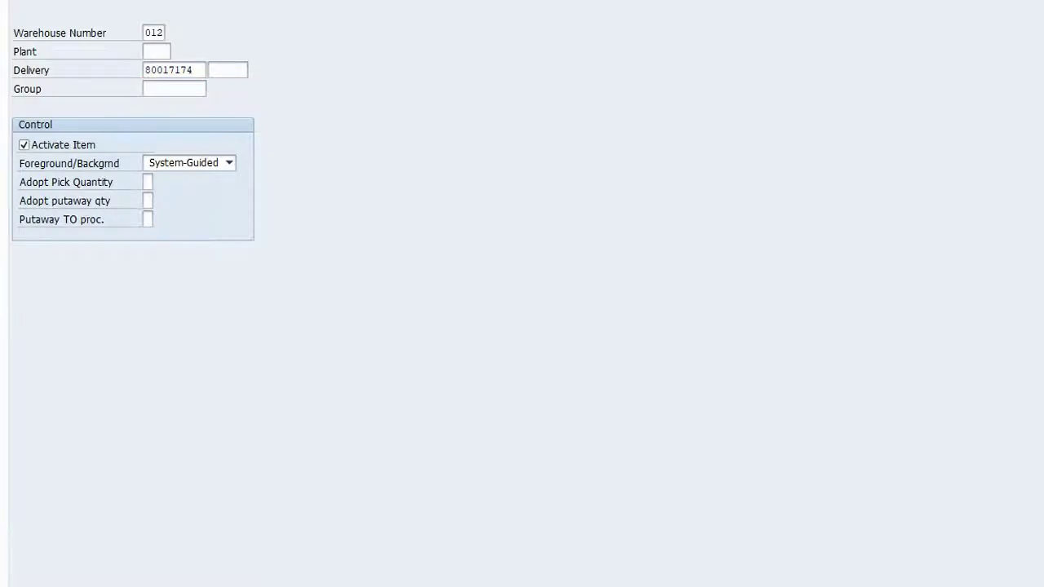
# - Check delivery 80017174's picked quantities (item 20 at 0, laser at 1) and post goods issue
pyautogui.press('Return')
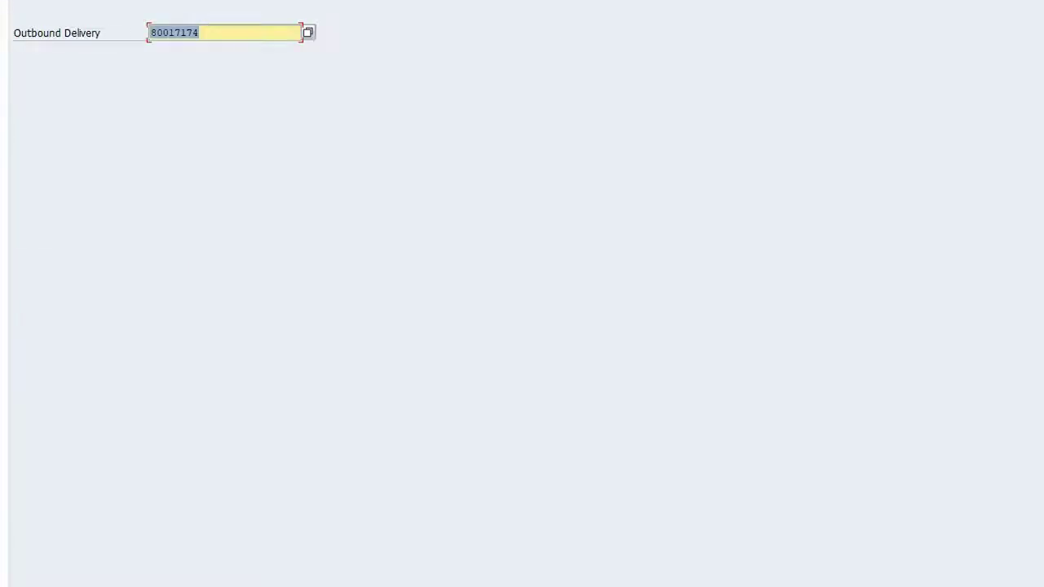
pyautogui.press('Return')
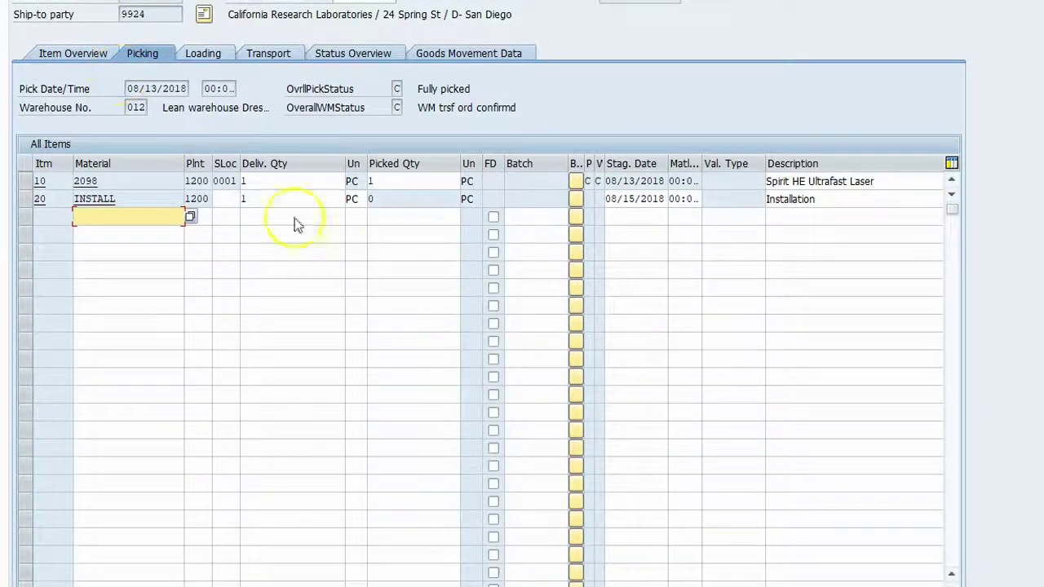
pyautogui.click(384, 201)
pyautogui.moveTo(385, 201); pyautogui.dragTo(330, 201)
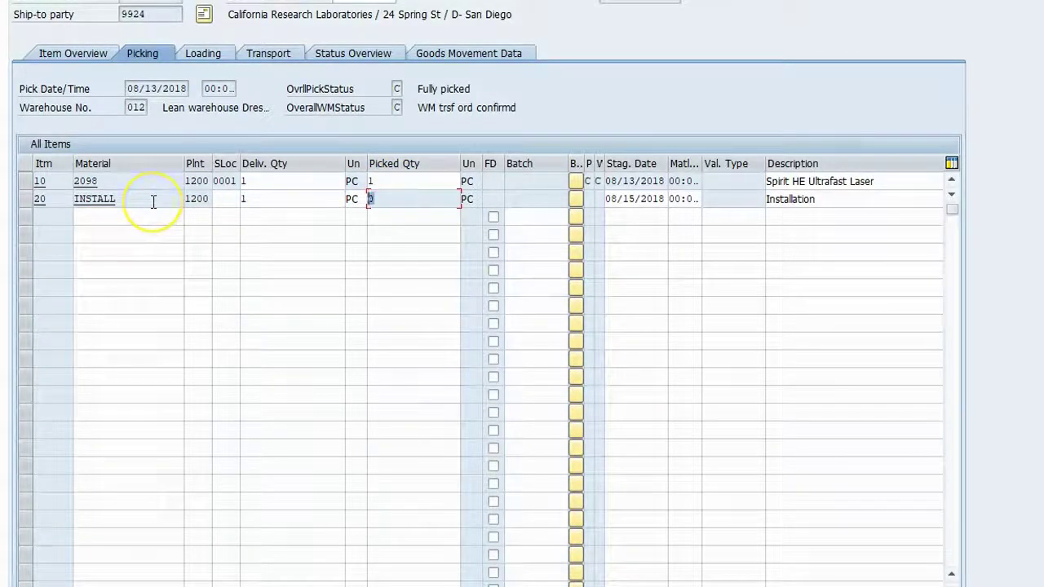
pyautogui.click(415, 180)
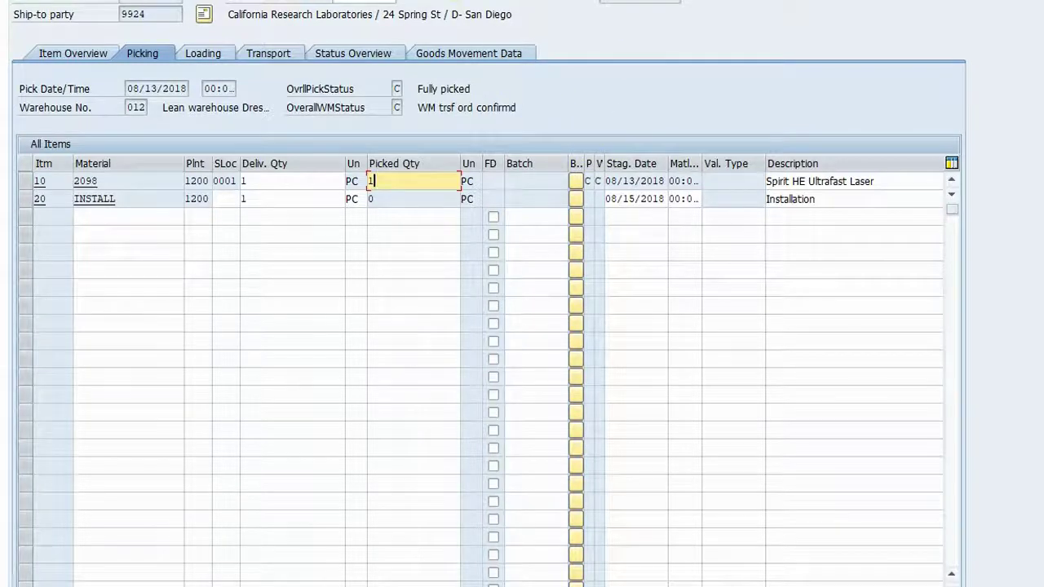
pyautogui.hotkey('ctrl', 's')
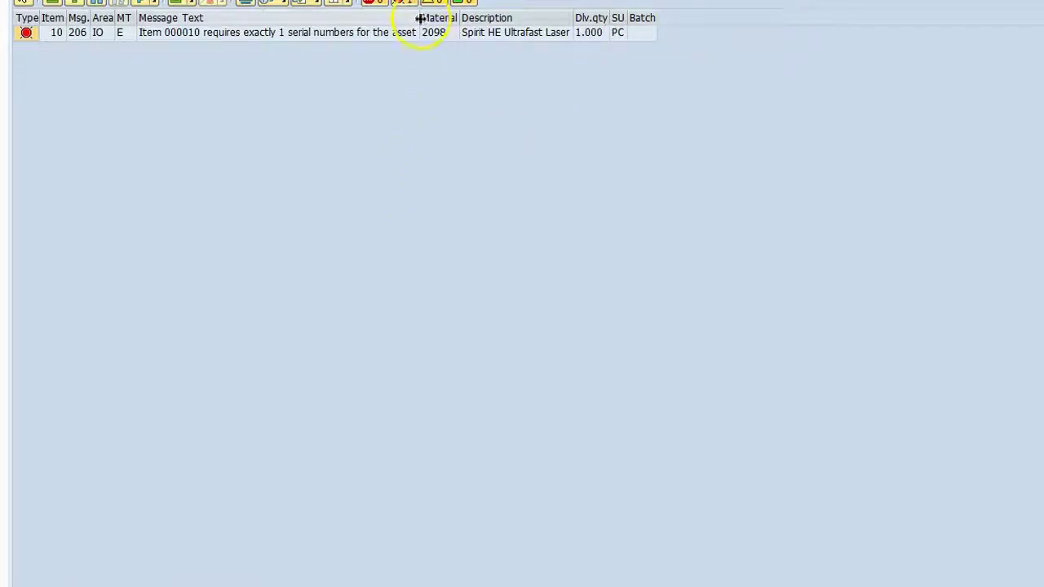
# - Read the serial number error in a widened Message Text column, then open laser item 2098's details
pyautogui.moveTo(418, 18); pyautogui.dragTo(458, 18)
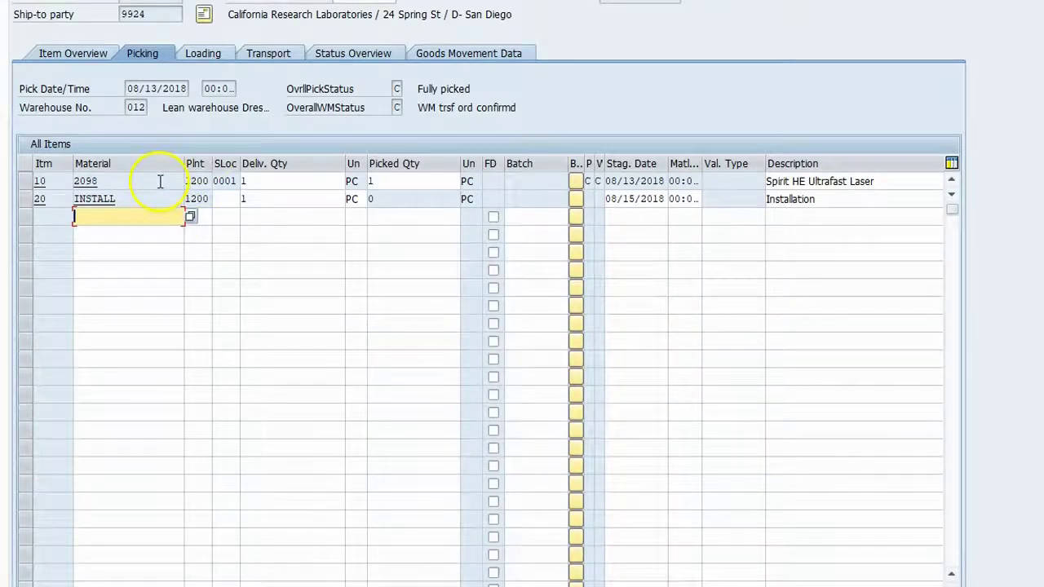
pyautogui.click(88, 180)
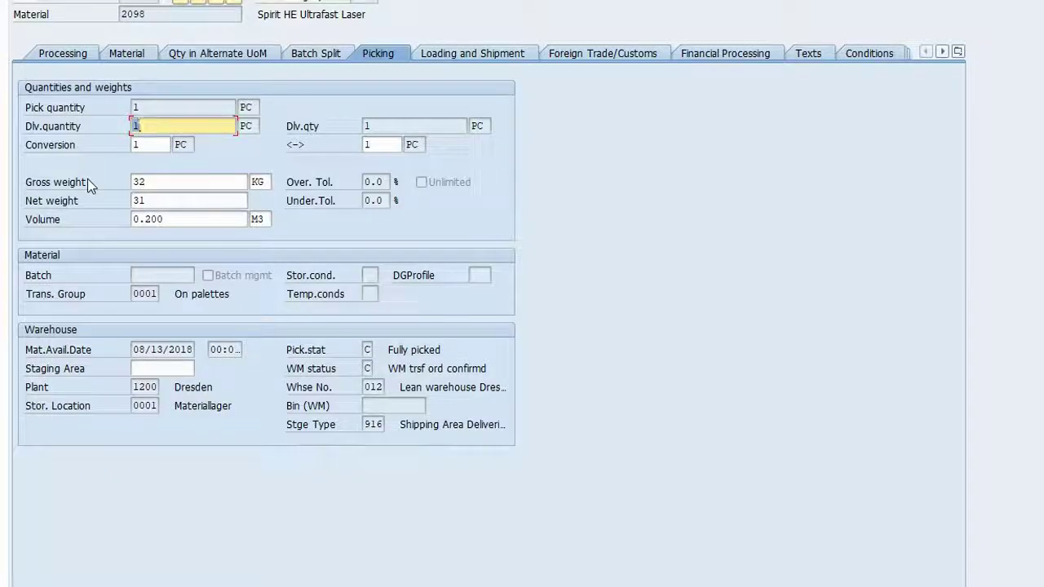
pyautogui.click(159, 16)
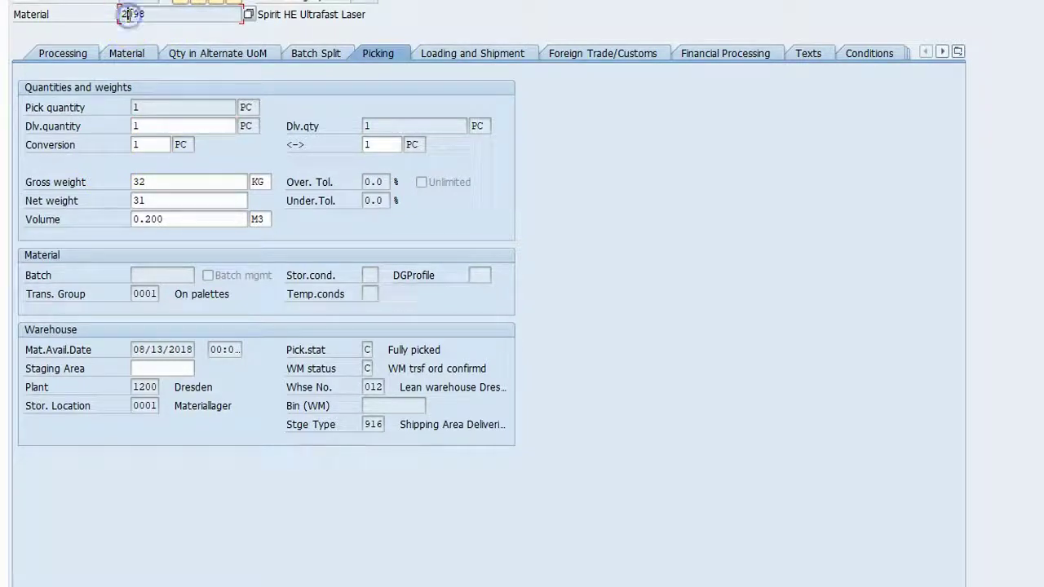
pyautogui.click(128, 13)
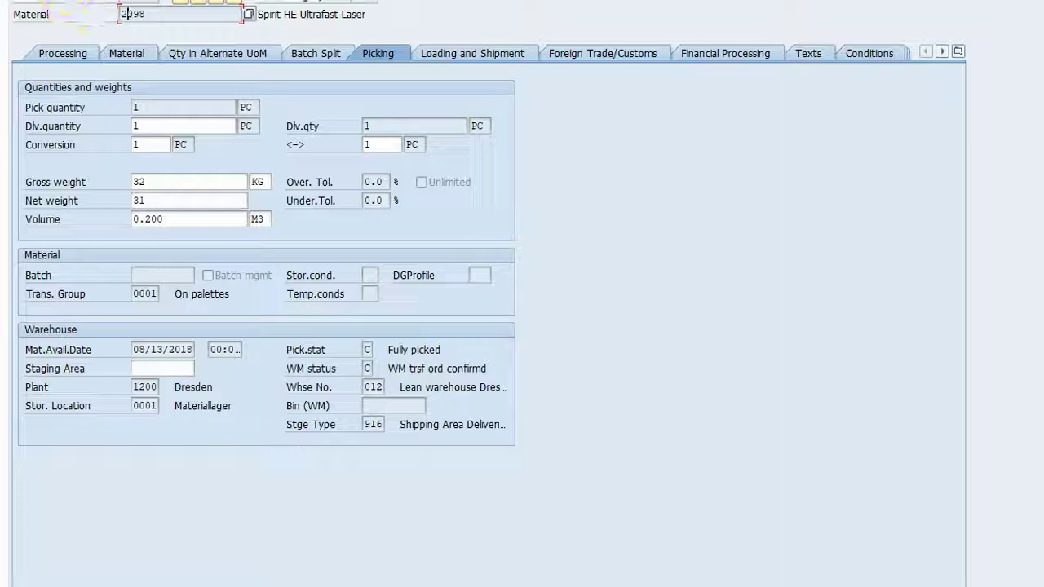
pyautogui.click(147, 15)
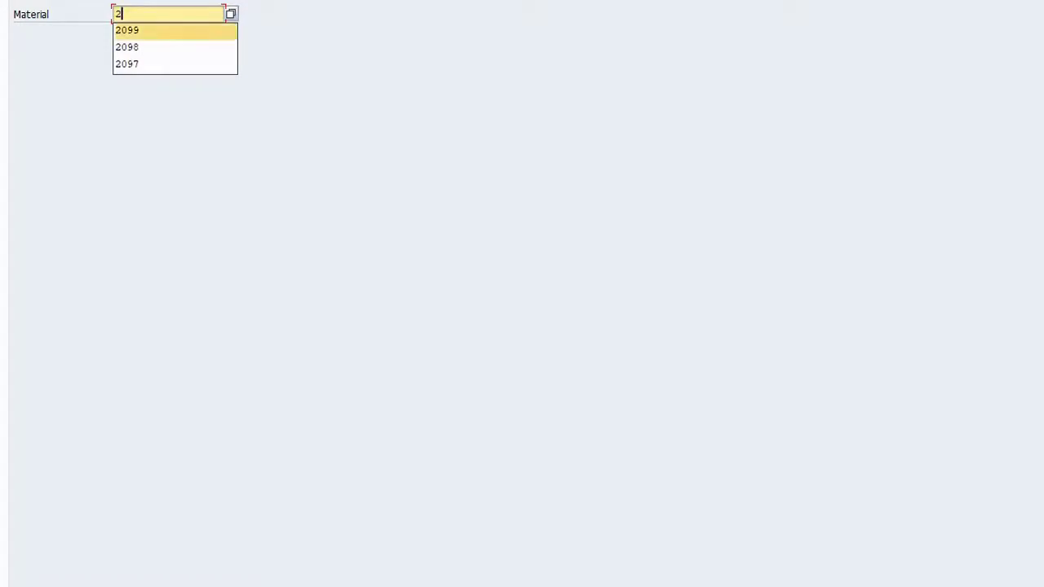
# - Display material 2099 Installation in MM03 and view its Sales org. 2 and General/Plant data
pyautogui.press('Return')
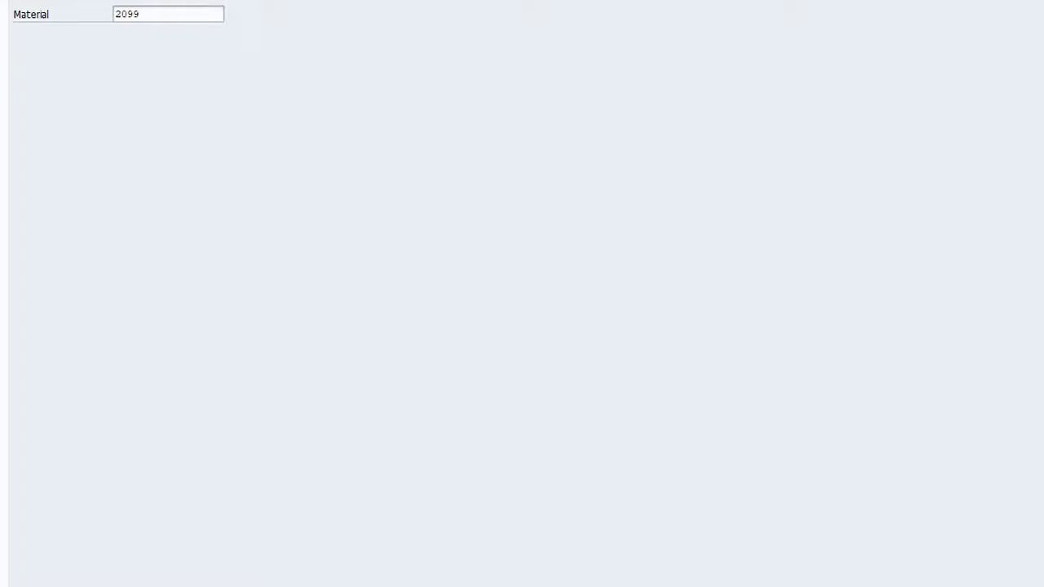
pyautogui.press('Return')
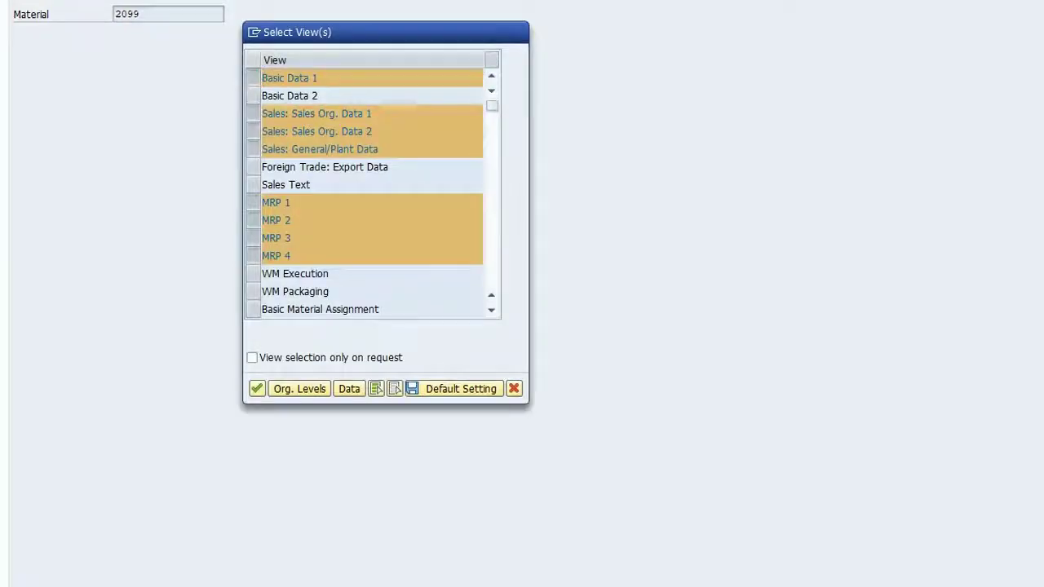
pyautogui.press('Return')
pyautogui.press('Return')
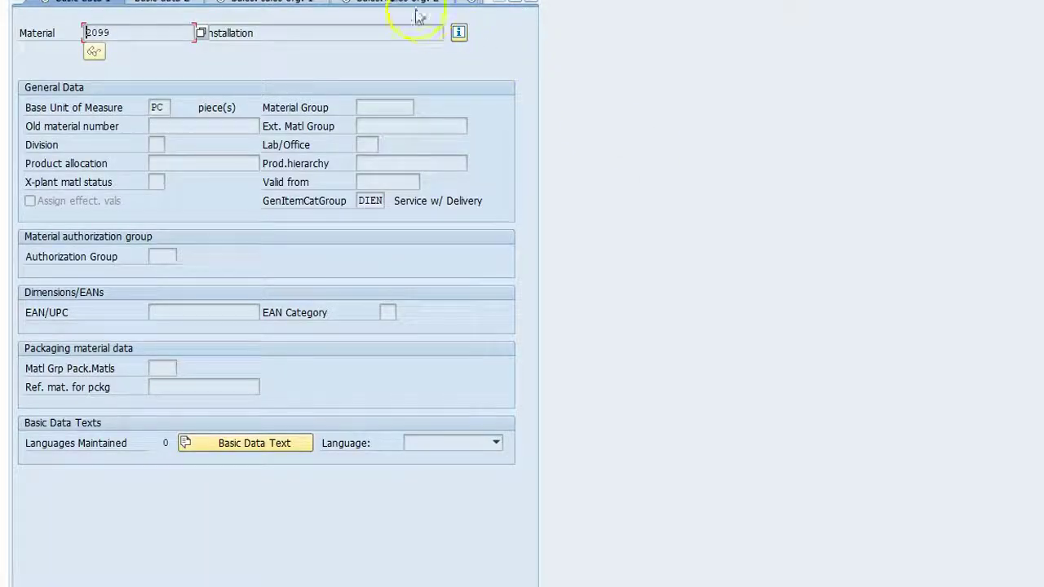
pyautogui.click(397, 2)
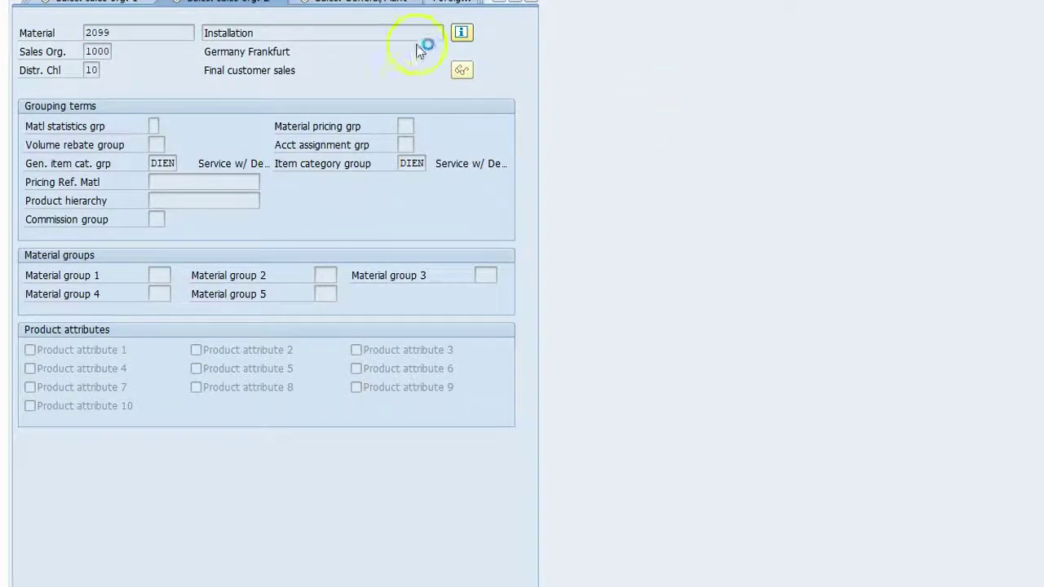
pyautogui.click(369, 2)
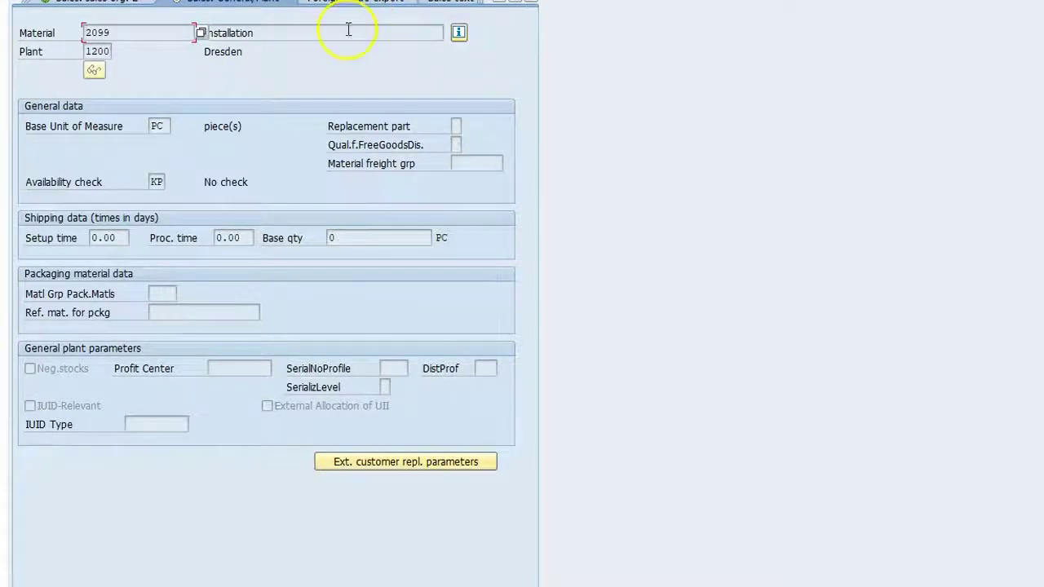
pyautogui.click(346, 31)
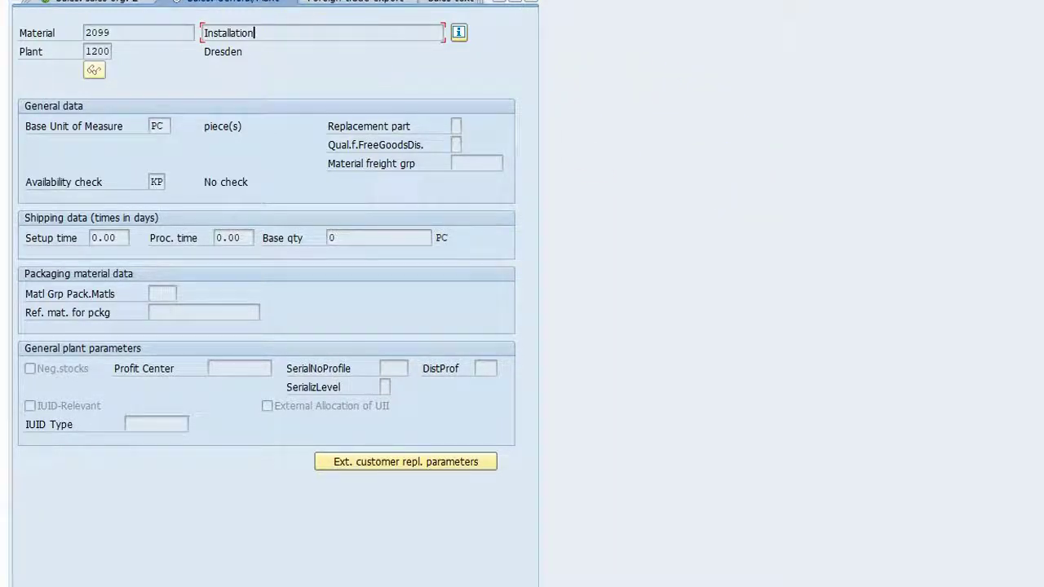
# - Display material 2098 instead of 2099 for plant 1200 and sales org 1000
pyautogui.press('F3')
pyautogui.click(147, 14)
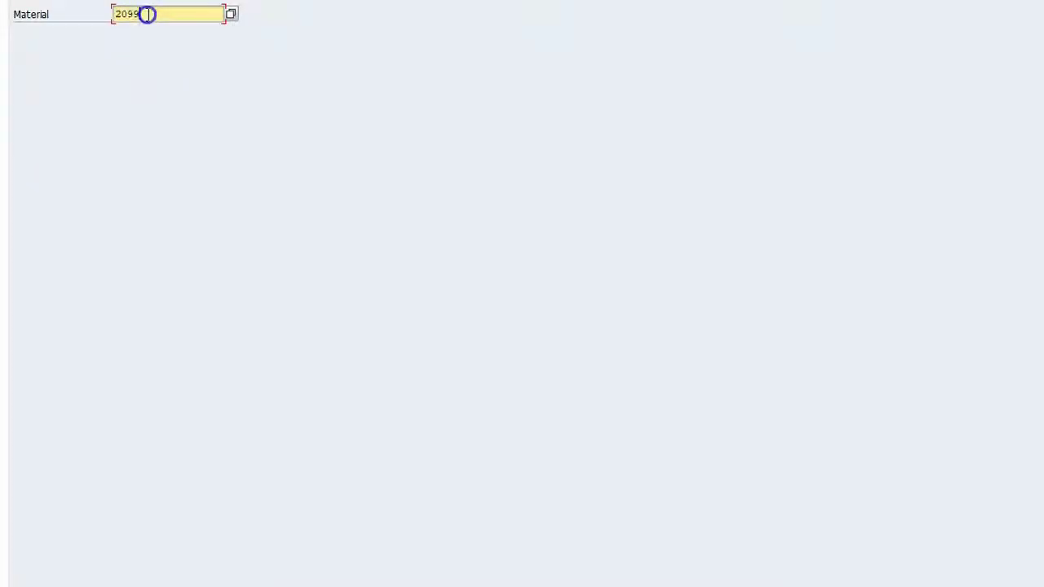
pyautogui.press('BackSpace')
pyautogui.write('8')
pyautogui.press('Return')
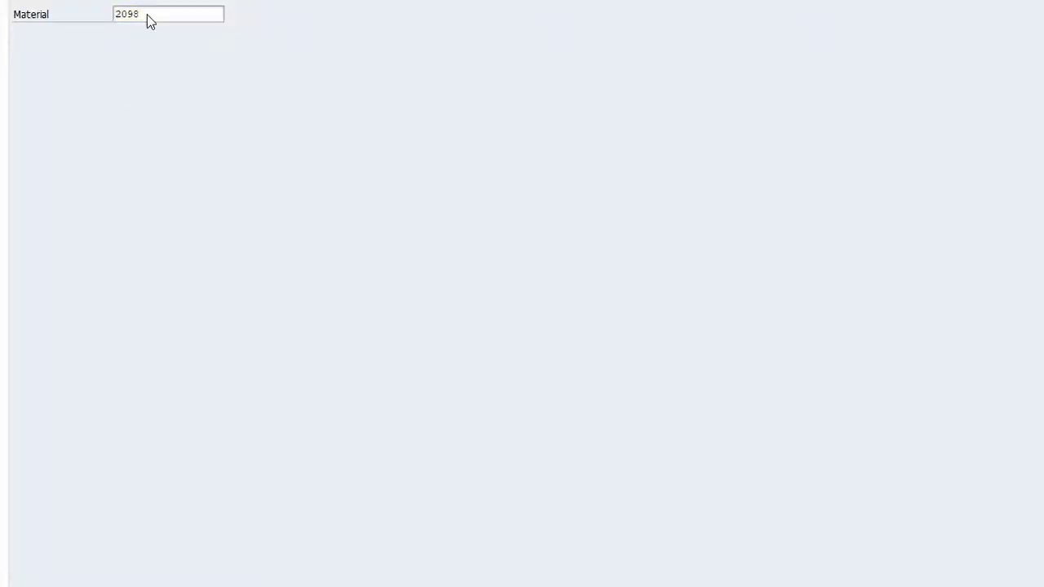
pyautogui.press('Return')
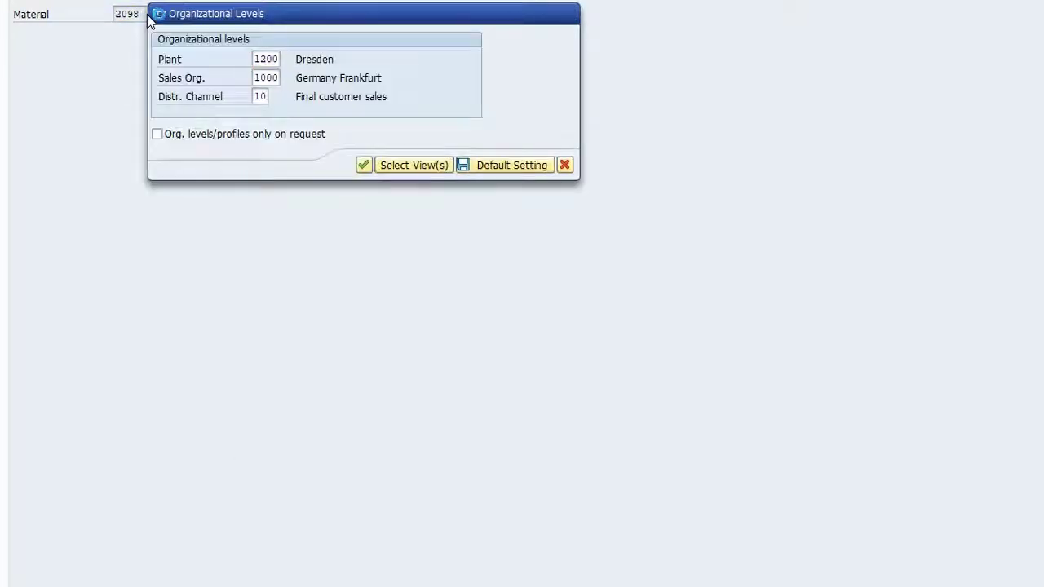
pyautogui.press('Return')
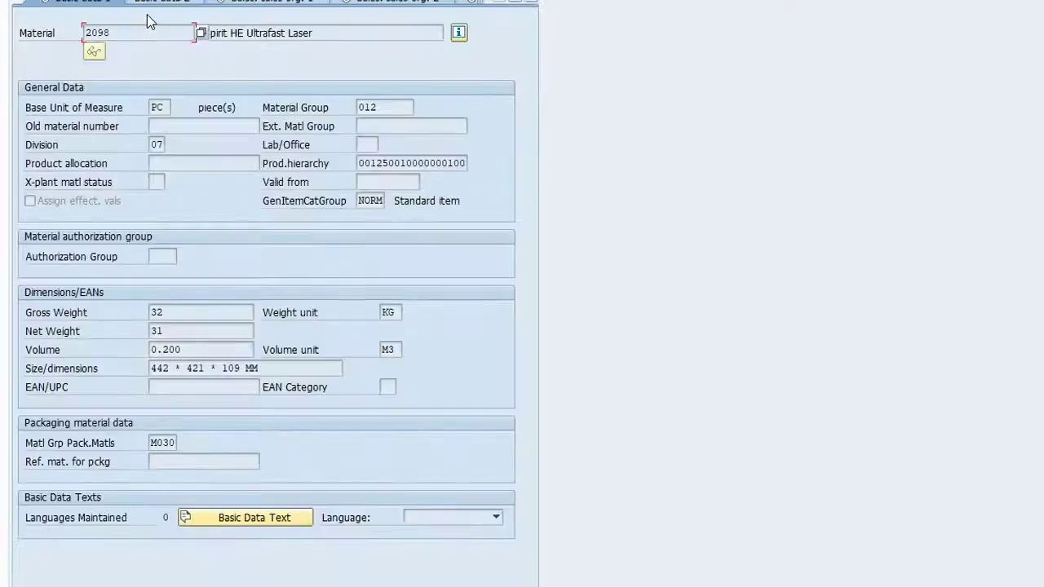
# - On the general plant sales data, browse the serial number profile list and close it unchanged
pyautogui.click(395, 5)
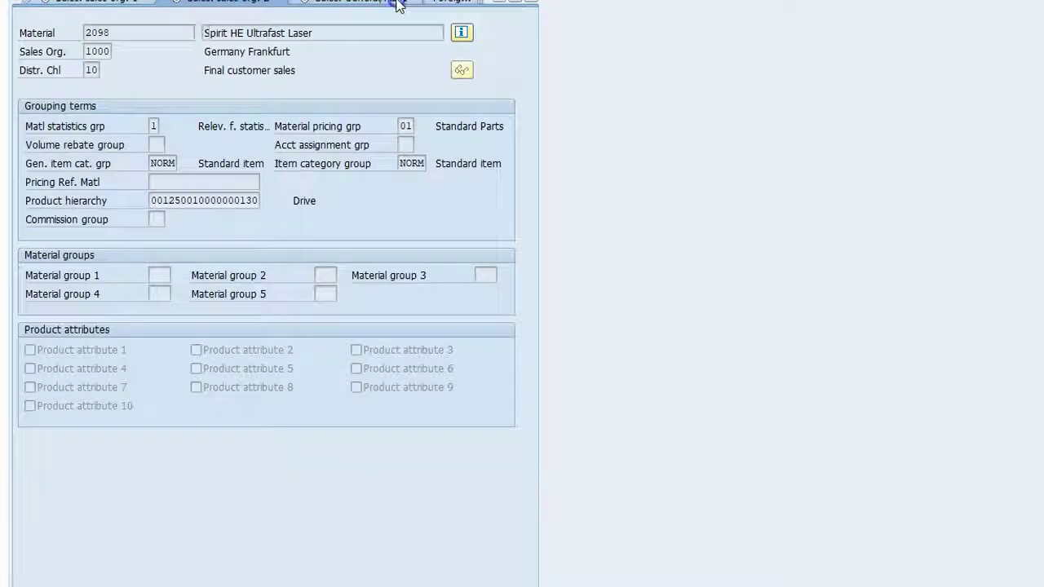
pyautogui.click(397, 5)
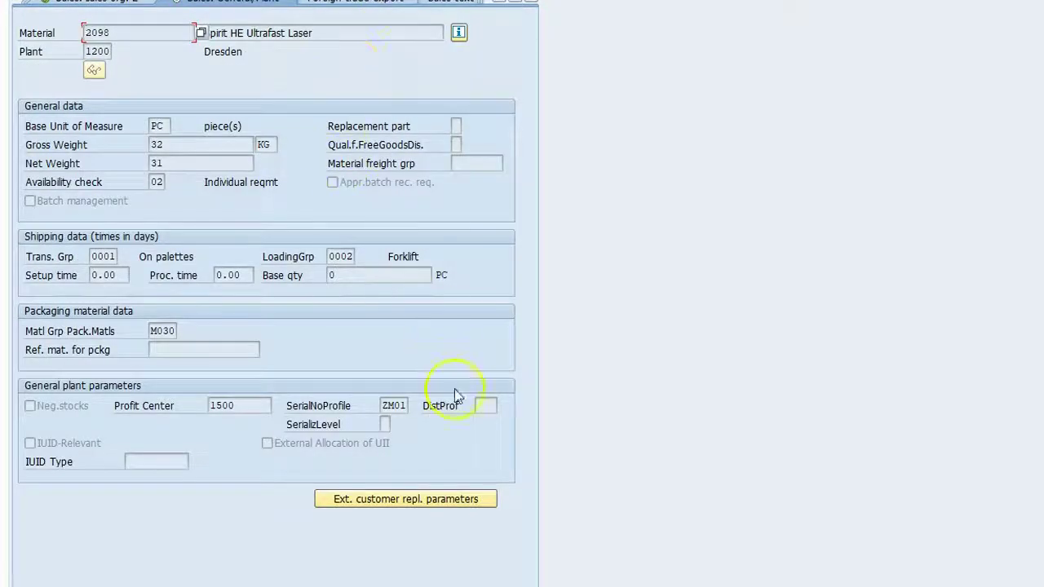
pyautogui.click(294, 405)
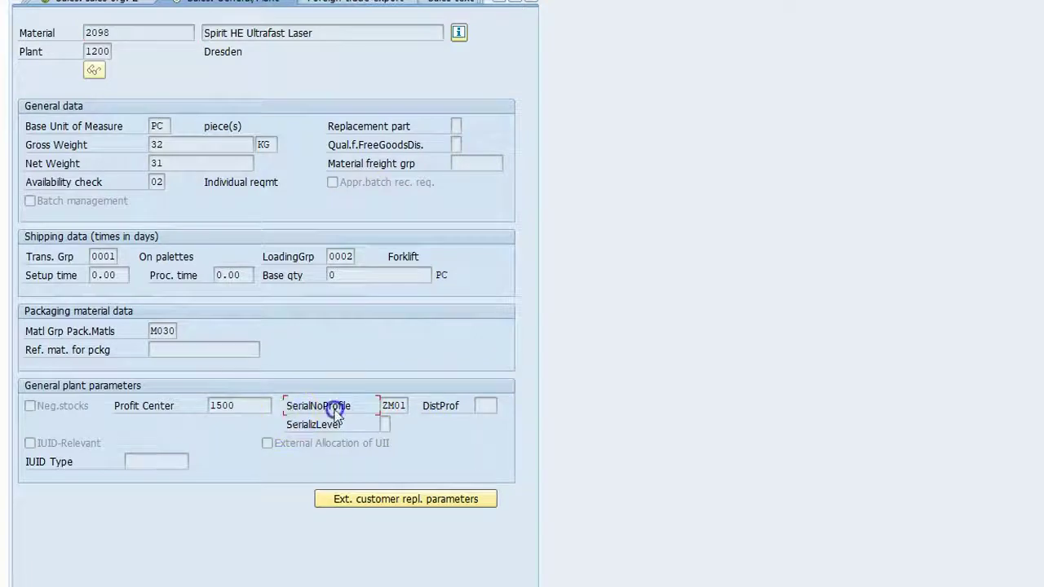
pyautogui.click(406, 405)
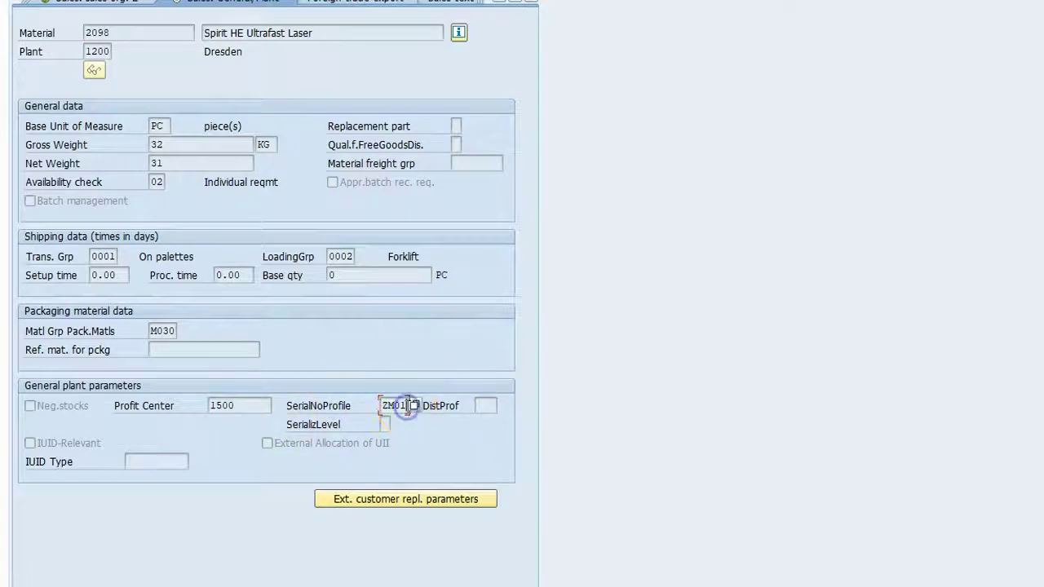
pyautogui.click(412, 406)
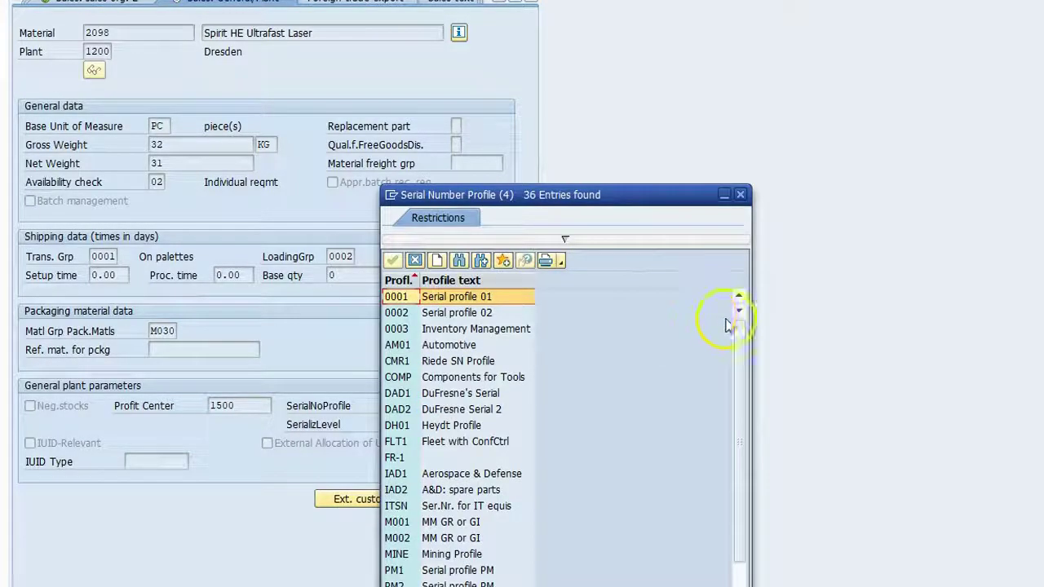
pyautogui.moveTo(738, 326); pyautogui.dragTo(737, 581)
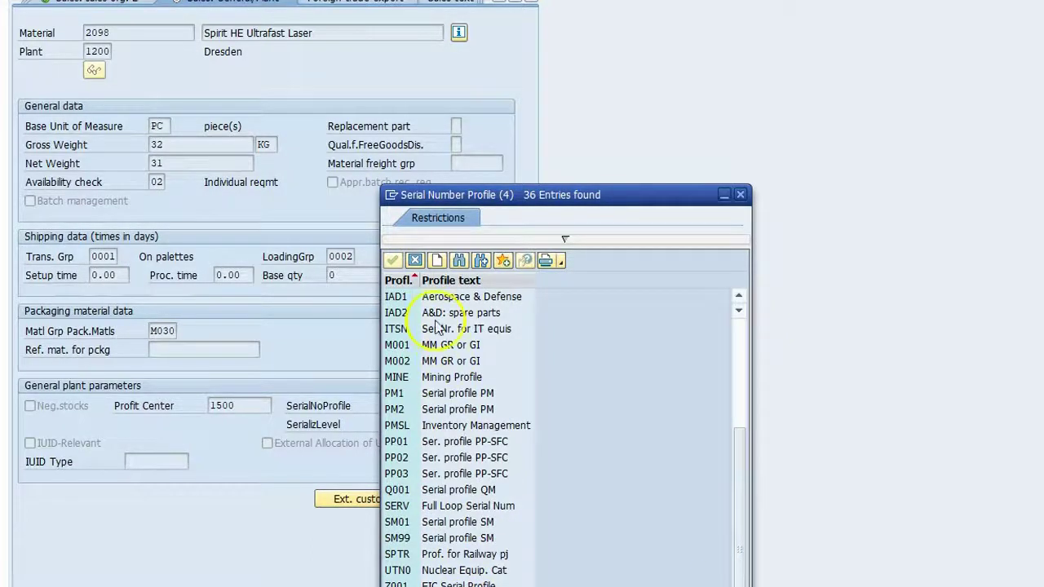
pyautogui.click(421, 529)
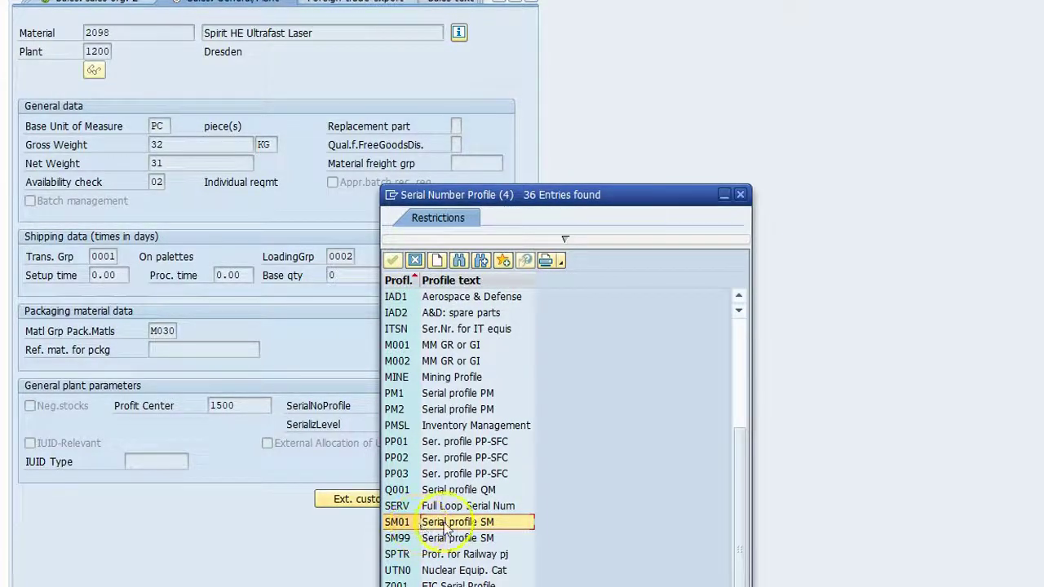
pyautogui.click(414, 260)
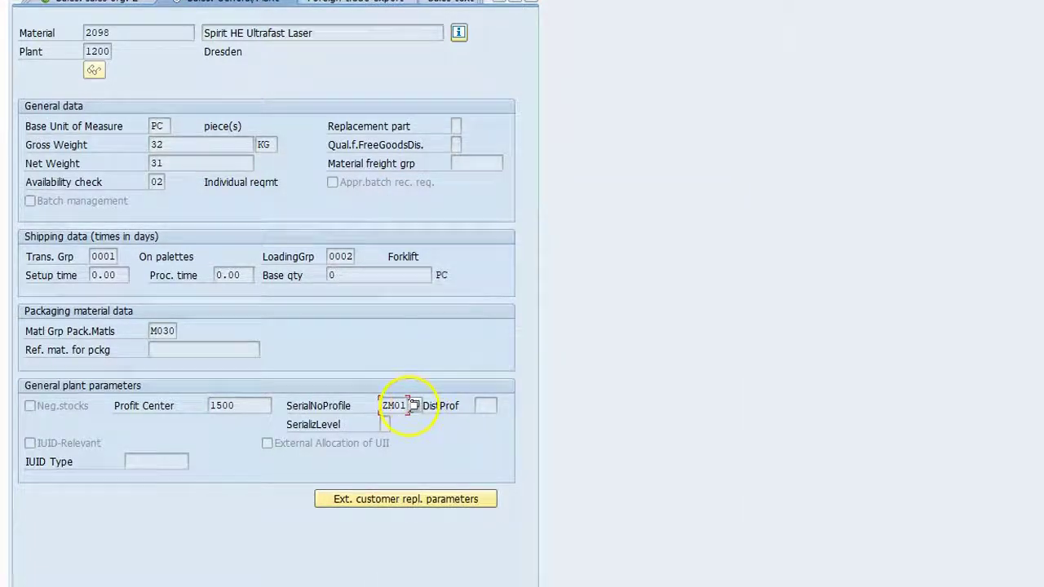
# - Confirm the serial number profile is ZM01 and return to the material's initial screen
pyautogui.moveTo(399, 405); pyautogui.dragTo(367, 410)
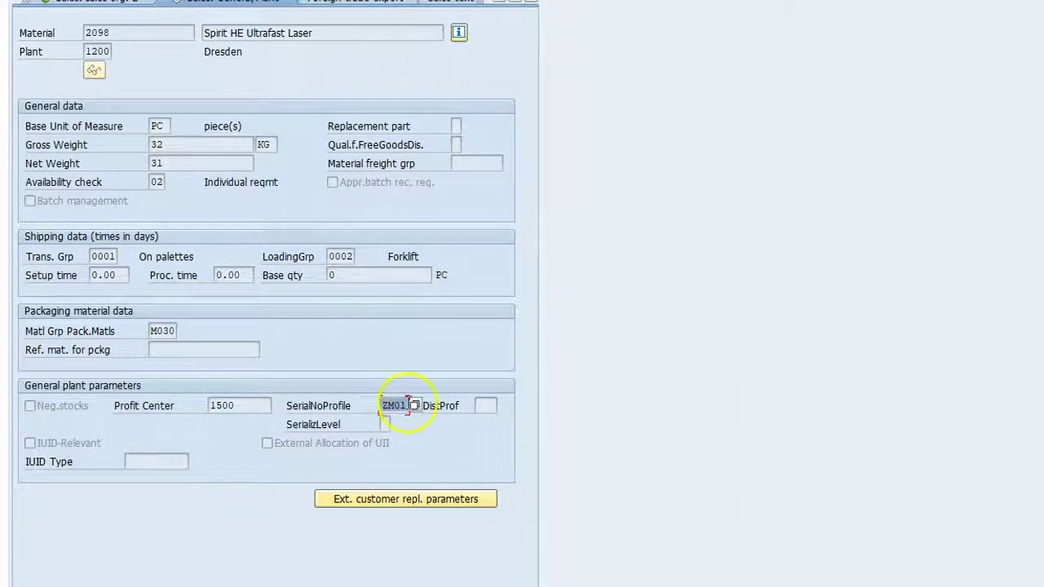
pyautogui.click(407, 405)
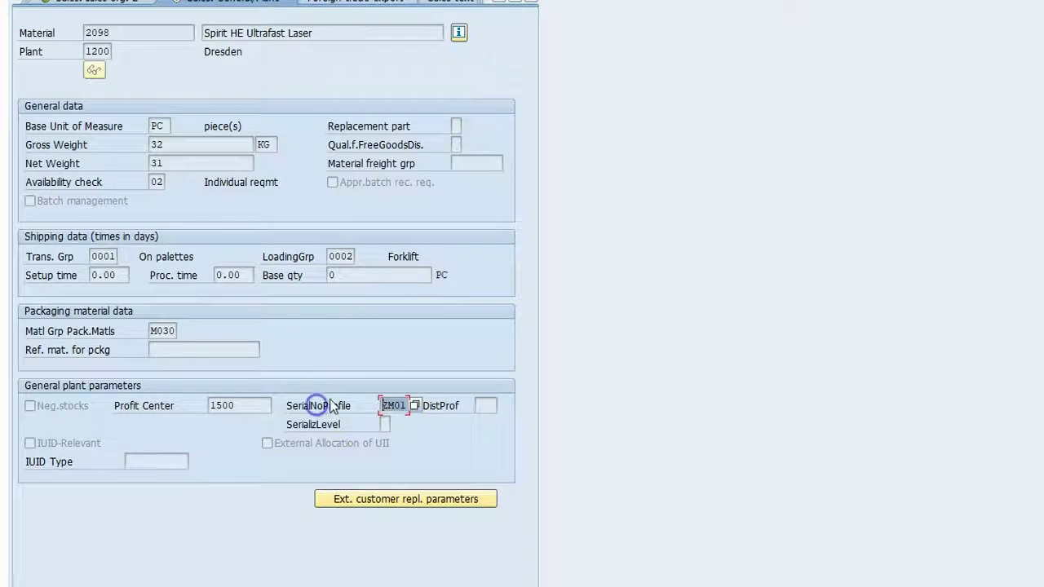
pyautogui.doubleClick(393, 405)
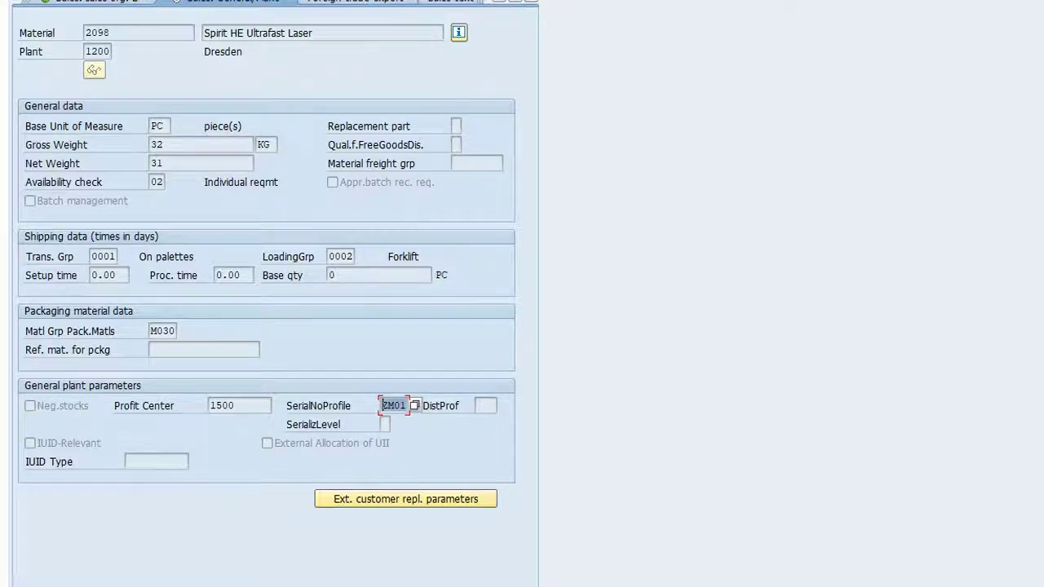
pyautogui.press('F3')
# - In the delivery's picking overview, check laser item 10's serial numbers; none are maintained yet
pyautogui.hotkey('alt', 'Tab')
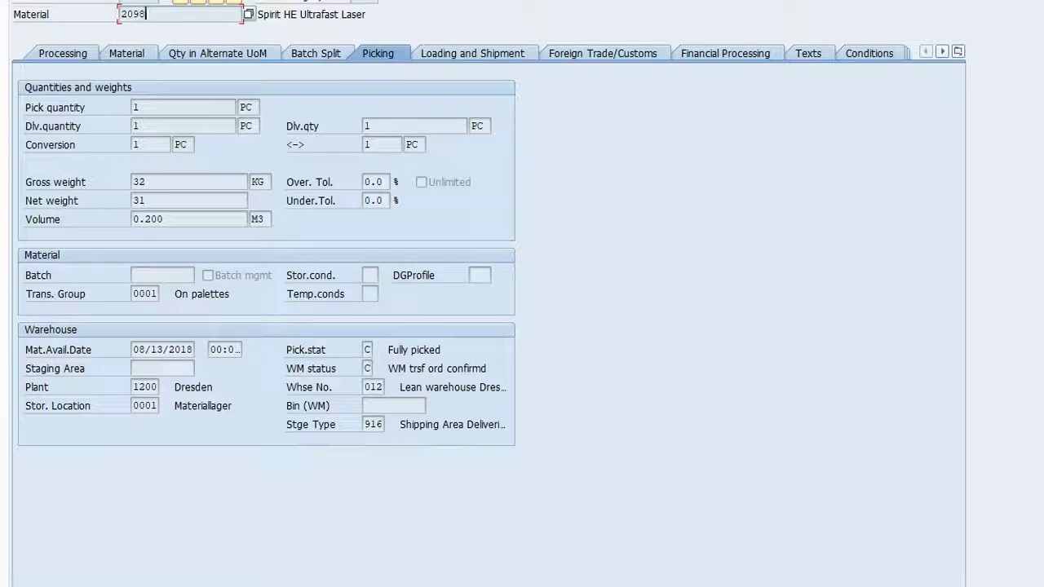
pyautogui.press('F3')
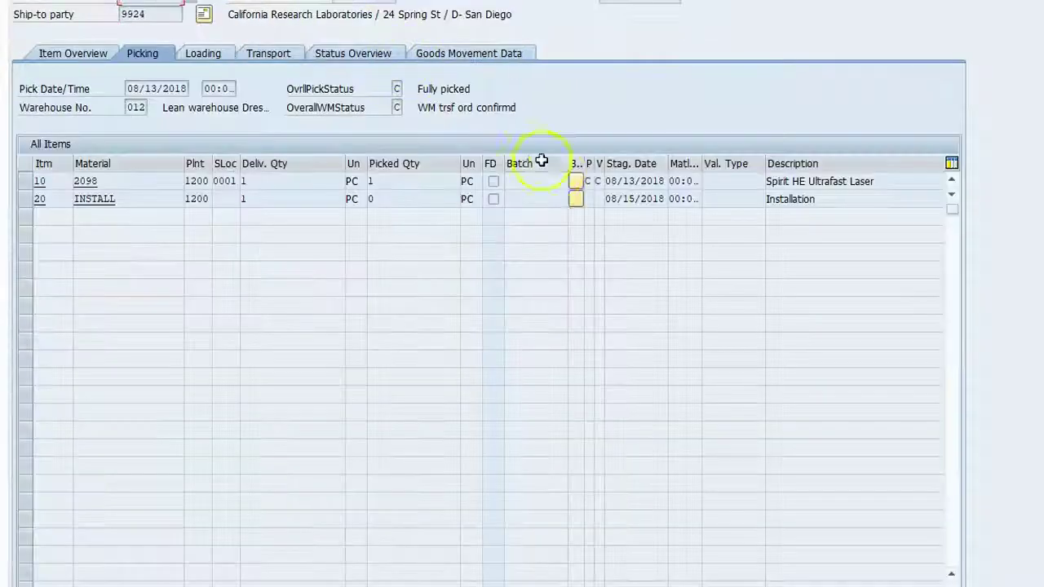
pyautogui.click(25, 182)
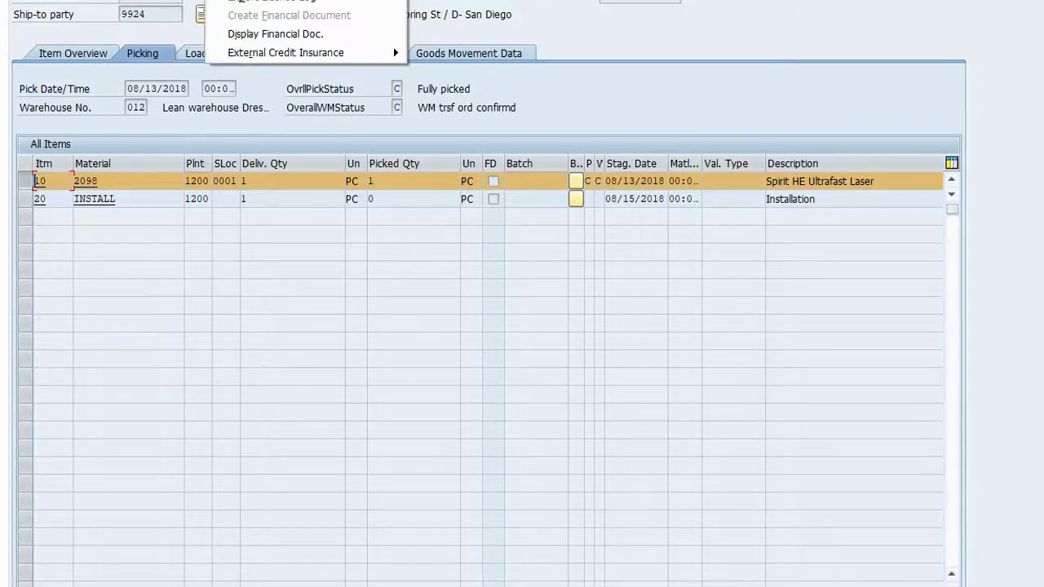
pyautogui.click(393, 46)
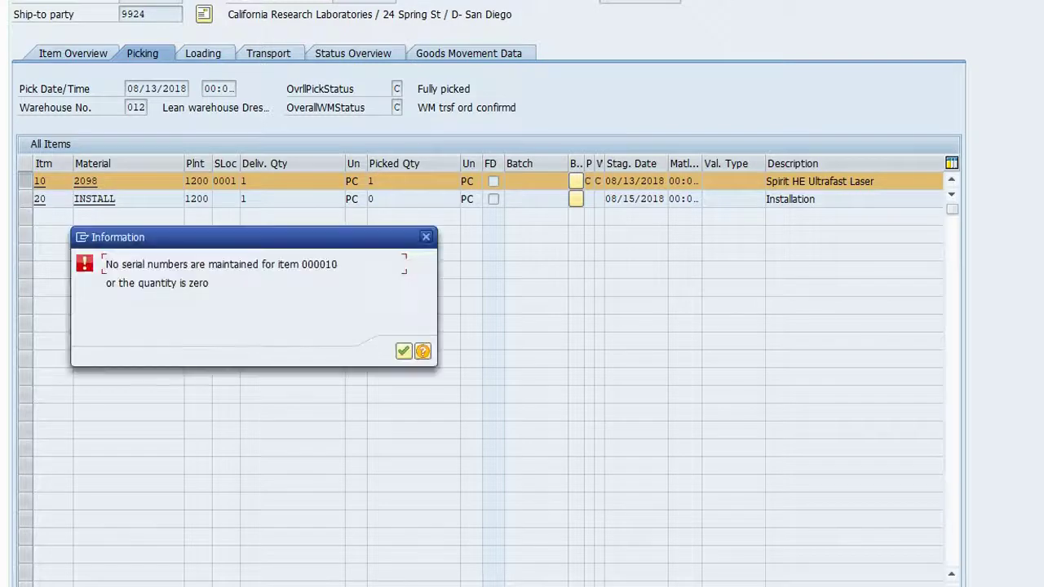
pyautogui.click(403, 351)
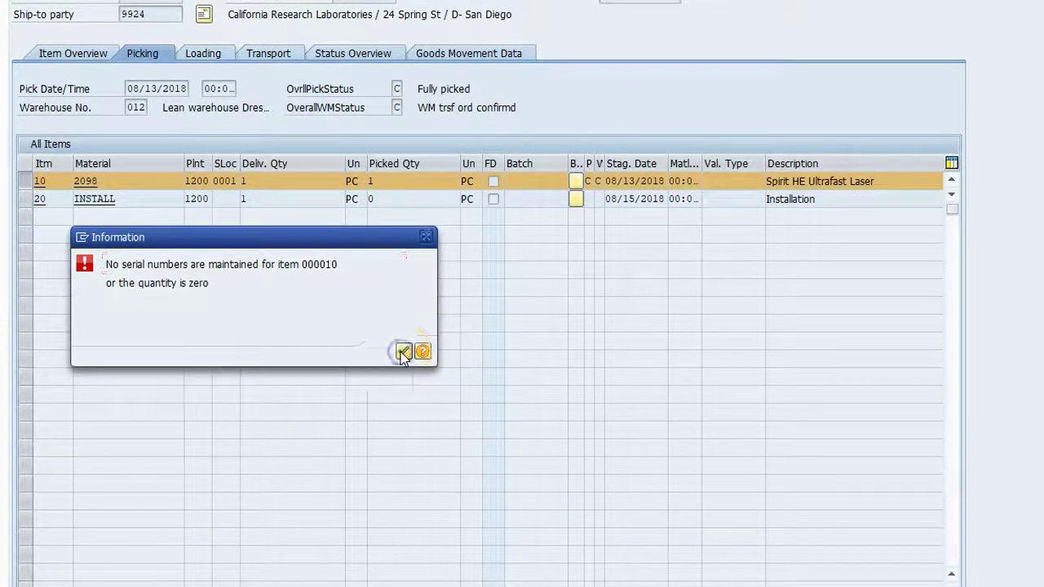
pyautogui.click(25, 186)
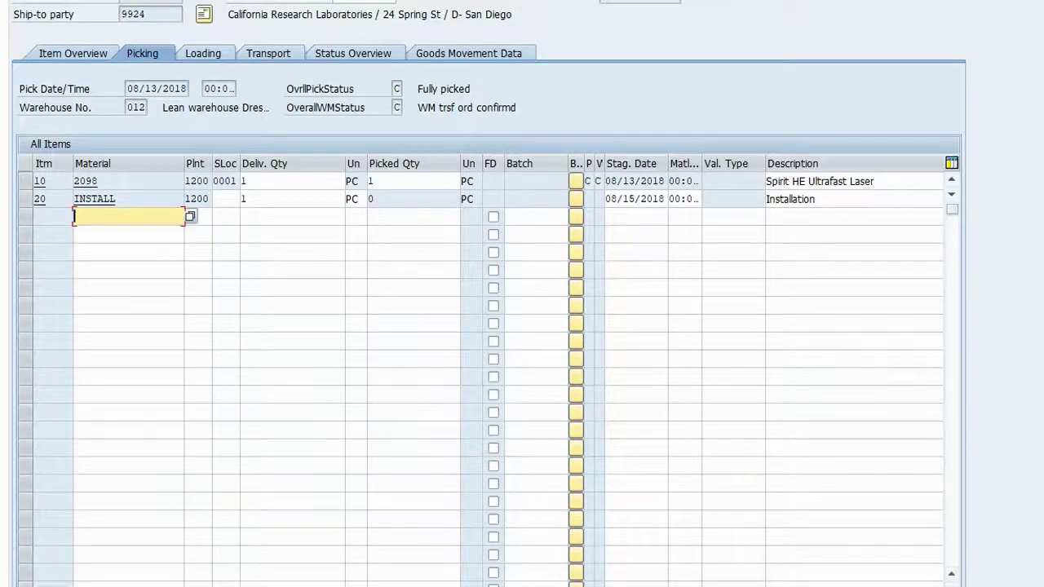
# - Open serial number maintenance for item 10 and start the equipment search for material 2098
pyautogui.click(28, 179)
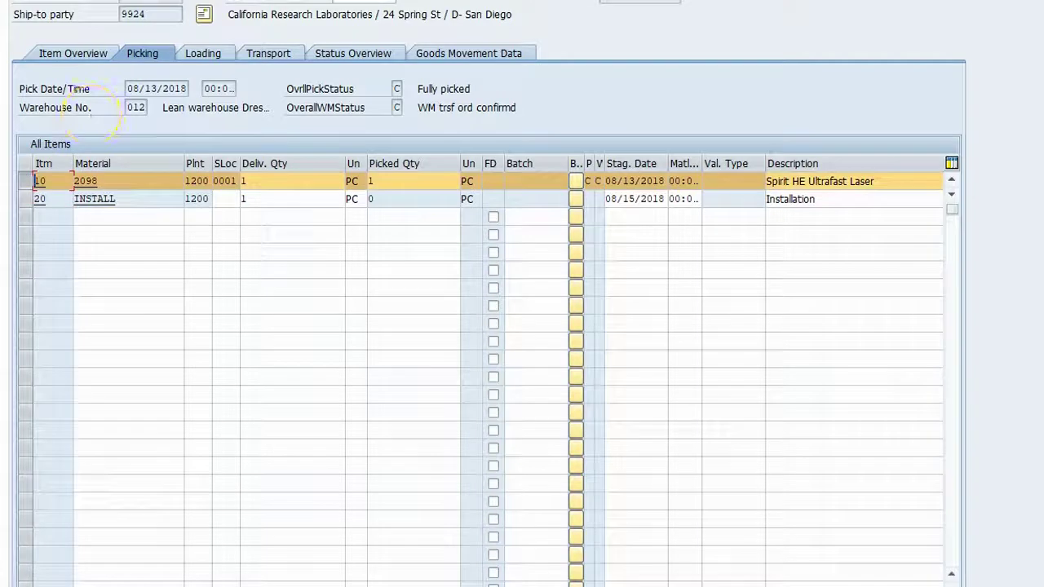
pyautogui.click(245, 0)
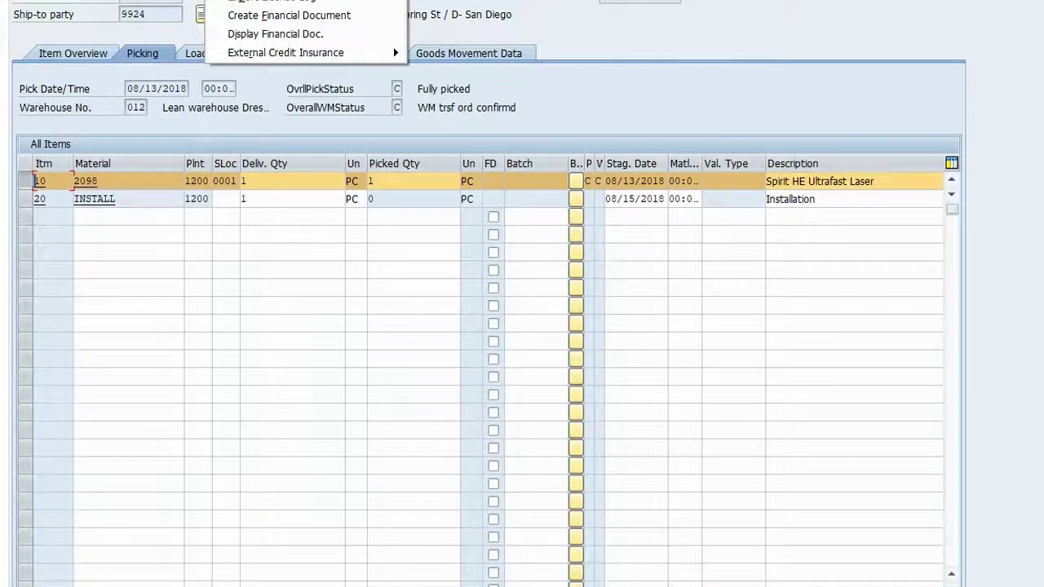
pyautogui.press('Escape')
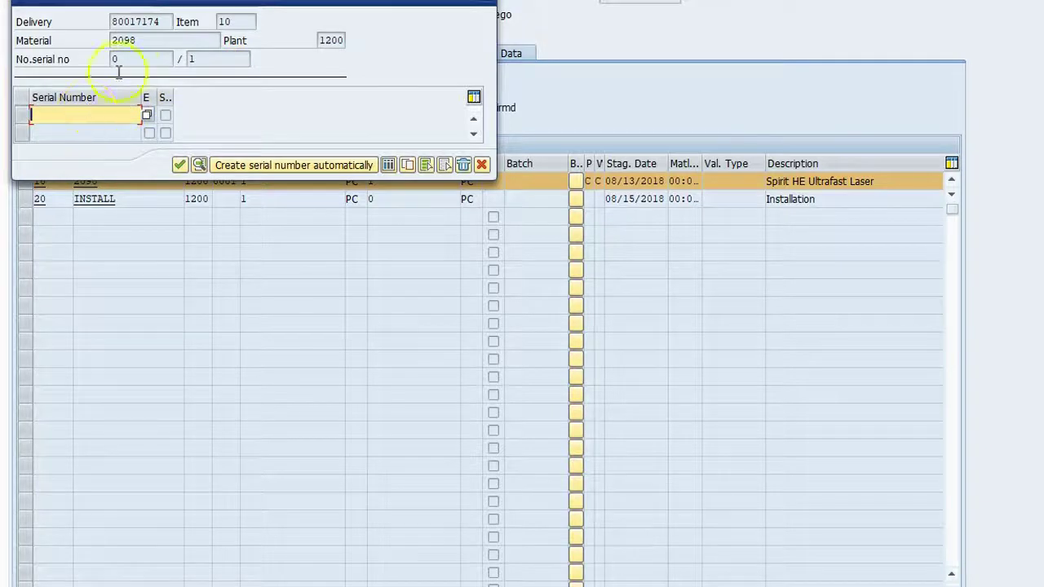
pyautogui.moveTo(136, 5); pyautogui.dragTo(302, 266)
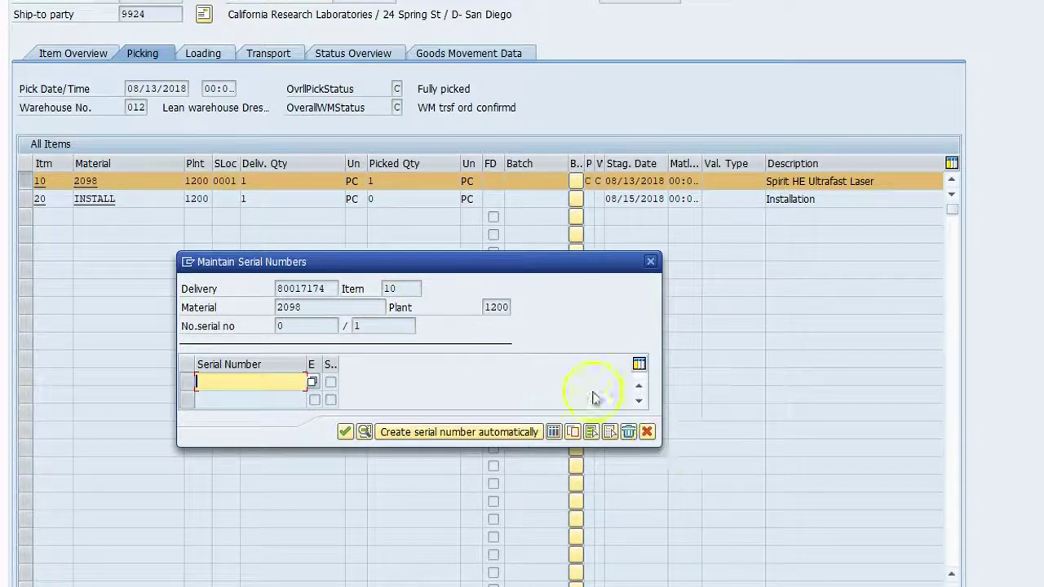
pyautogui.click(312, 381)
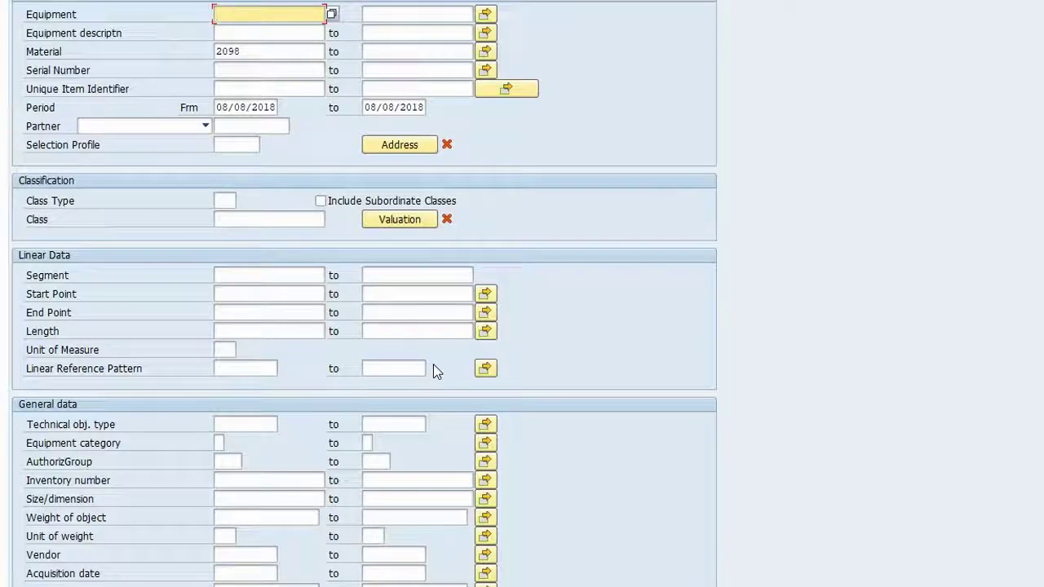
# - Run the equipment search for material 2098, returning serial numbers 2 and 1
pyautogui.click(248, 51)
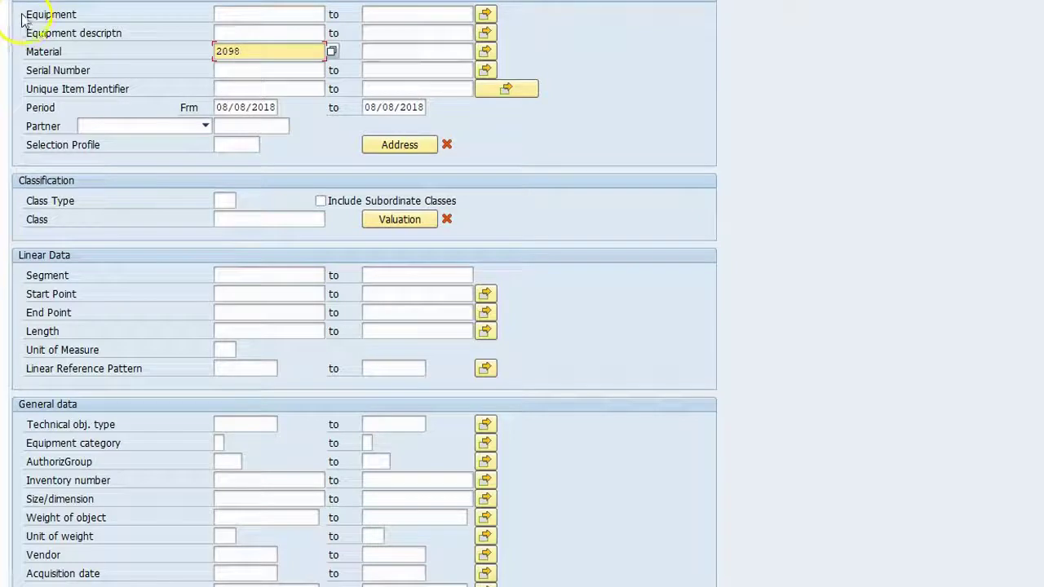
pyautogui.click(169, 66)
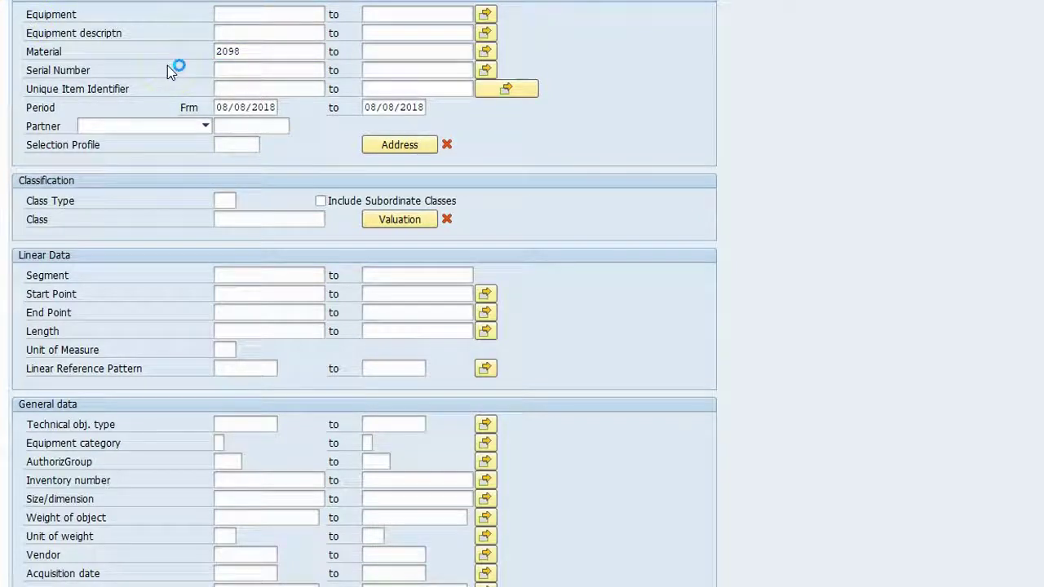
pyautogui.press('F8')
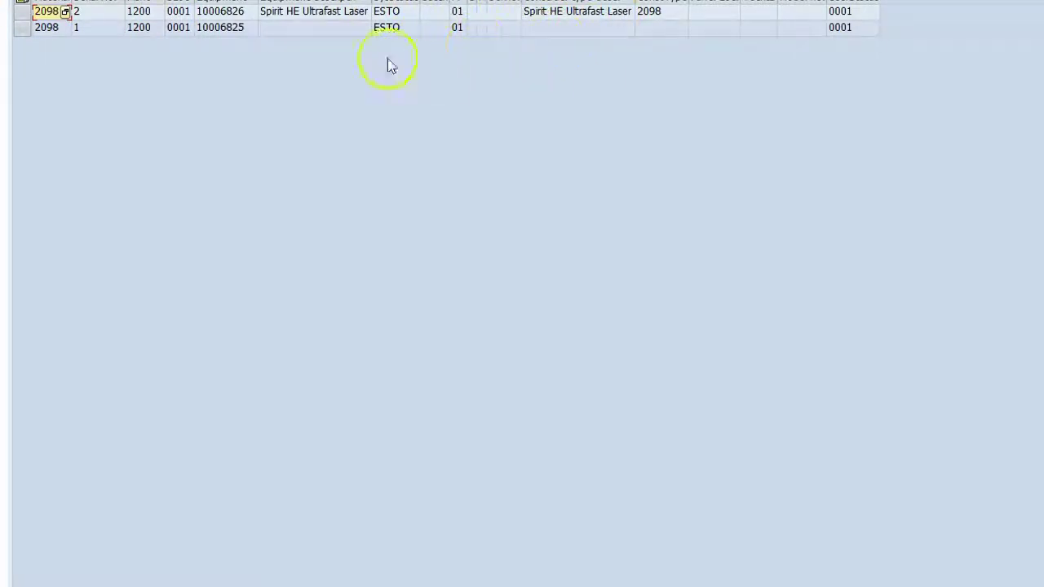
# - Widen the Serial Number and System status columns; serials 2 (10006826) and 1 (10006825) both show ESTO
pyautogui.click(97, 13)
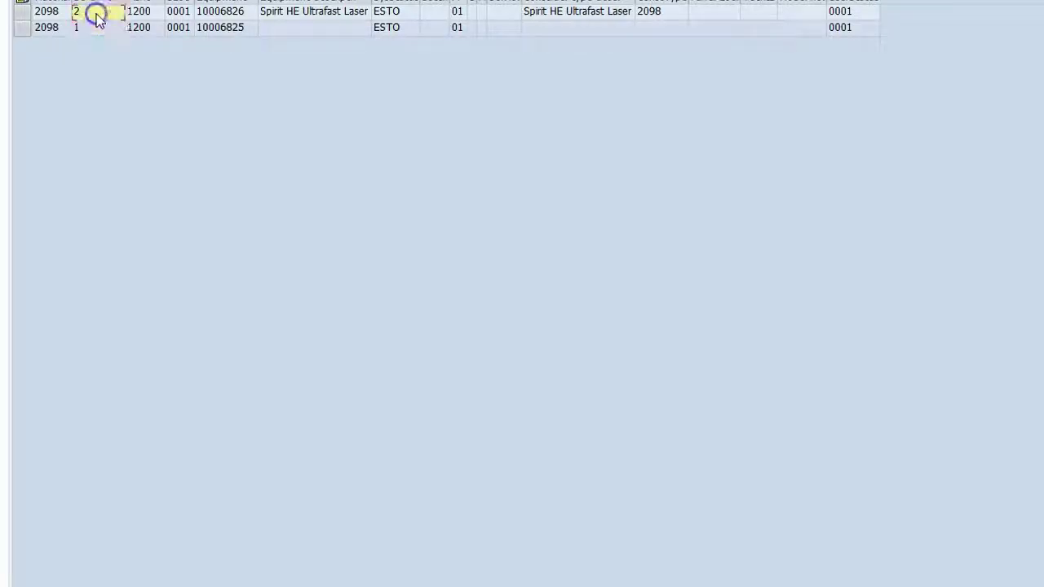
pyautogui.click(96, 30)
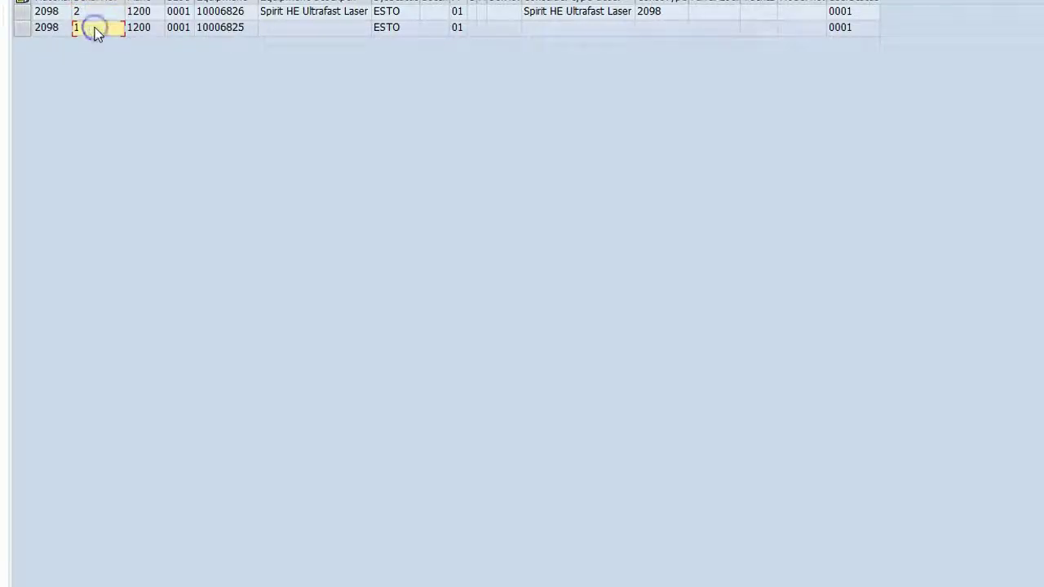
pyautogui.moveTo(122, 2); pyautogui.dragTo(233, 2)
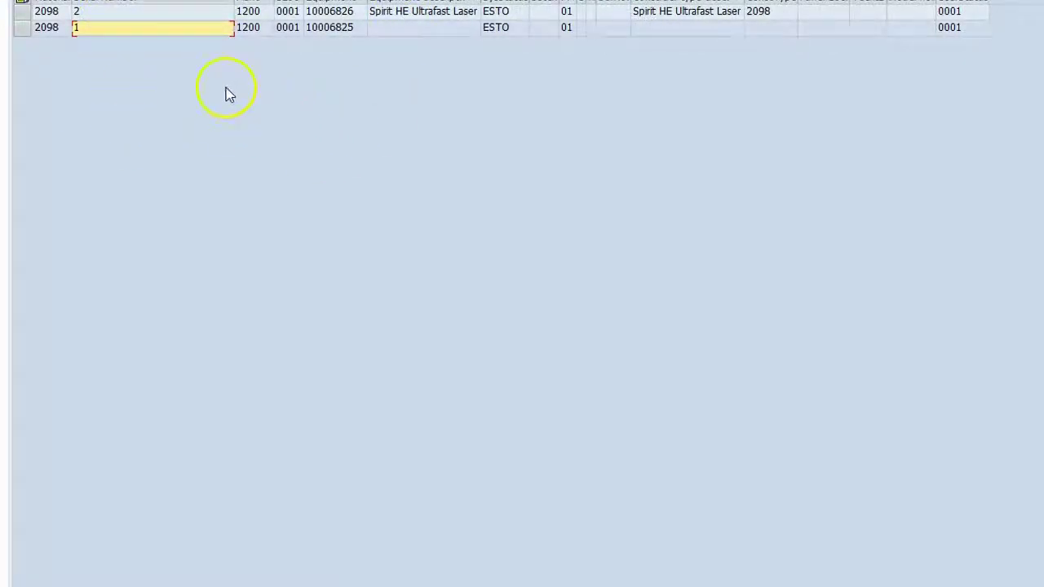
pyautogui.click(349, 12)
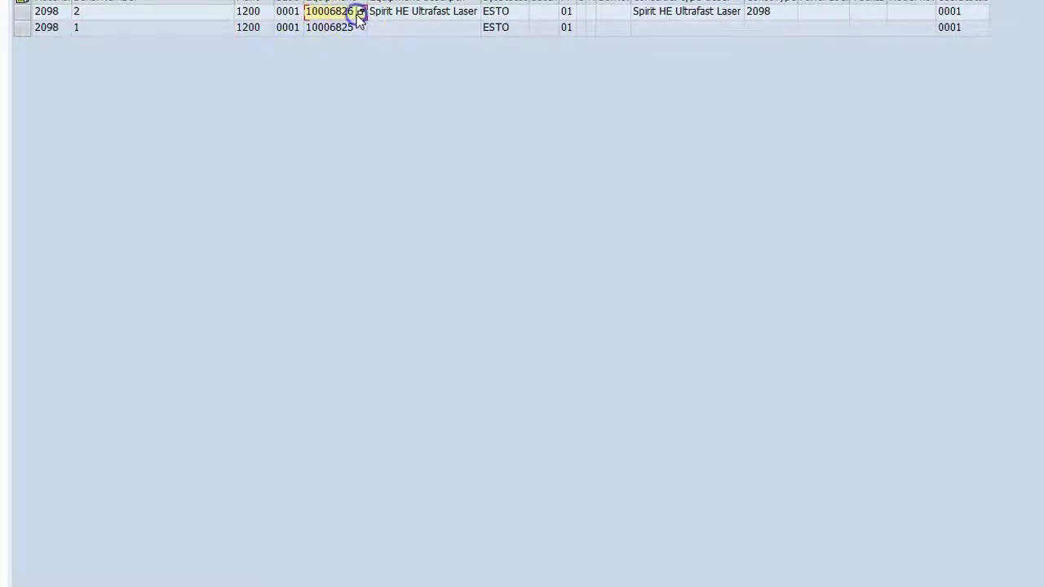
pyautogui.click(355, 28)
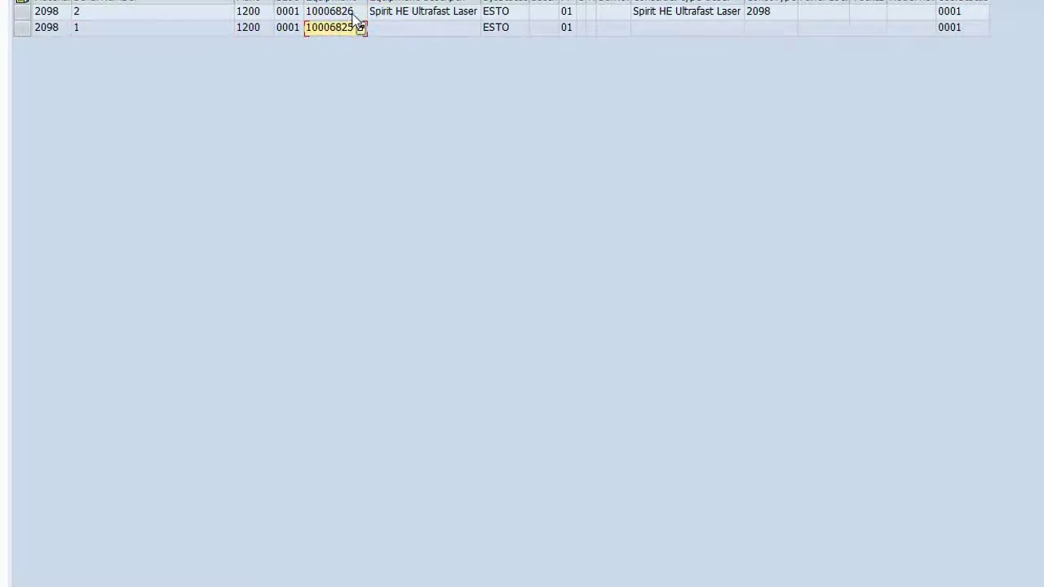
pyautogui.click(356, 15)
pyautogui.click(351, 26)
pyautogui.click(336, 14)
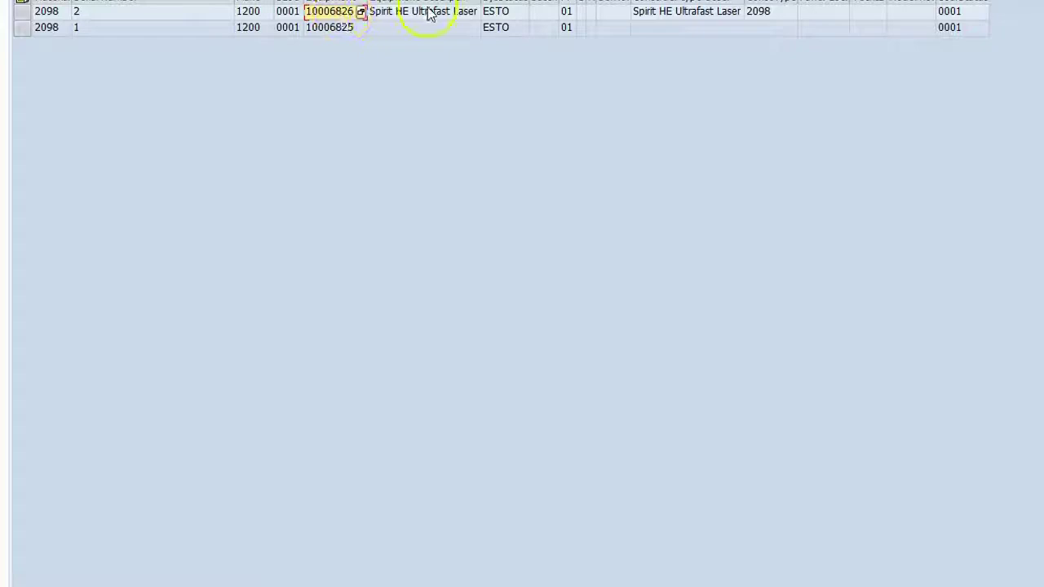
pyautogui.click(513, 13)
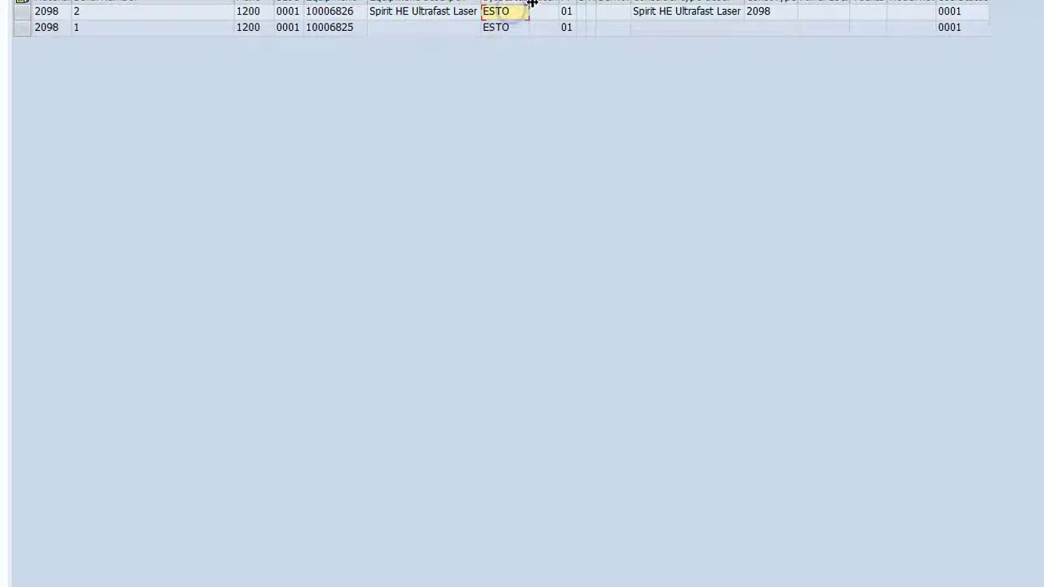
pyautogui.moveTo(530, 3); pyautogui.dragTo(569, 4)
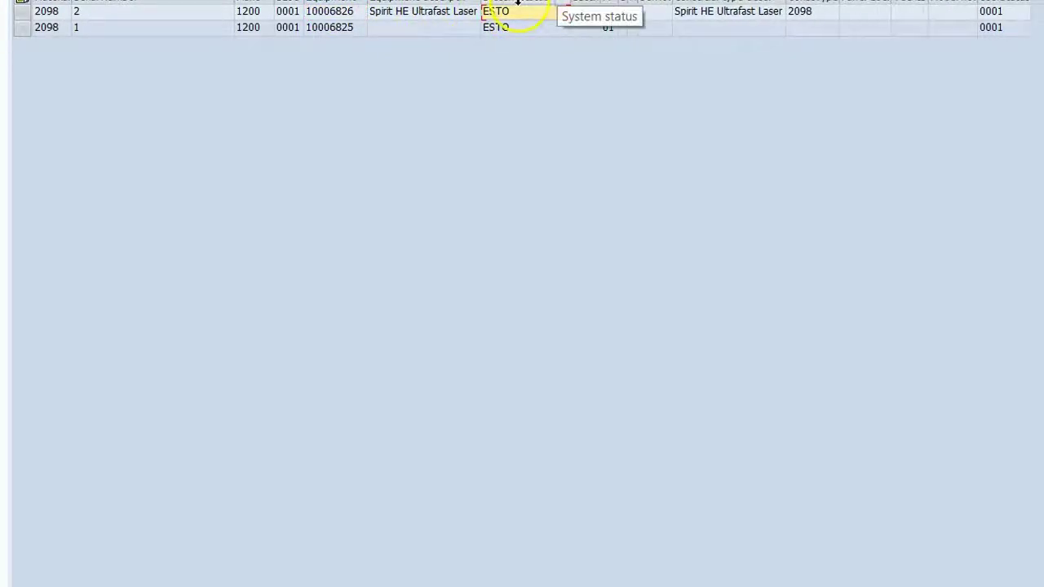
pyautogui.click(523, 18)
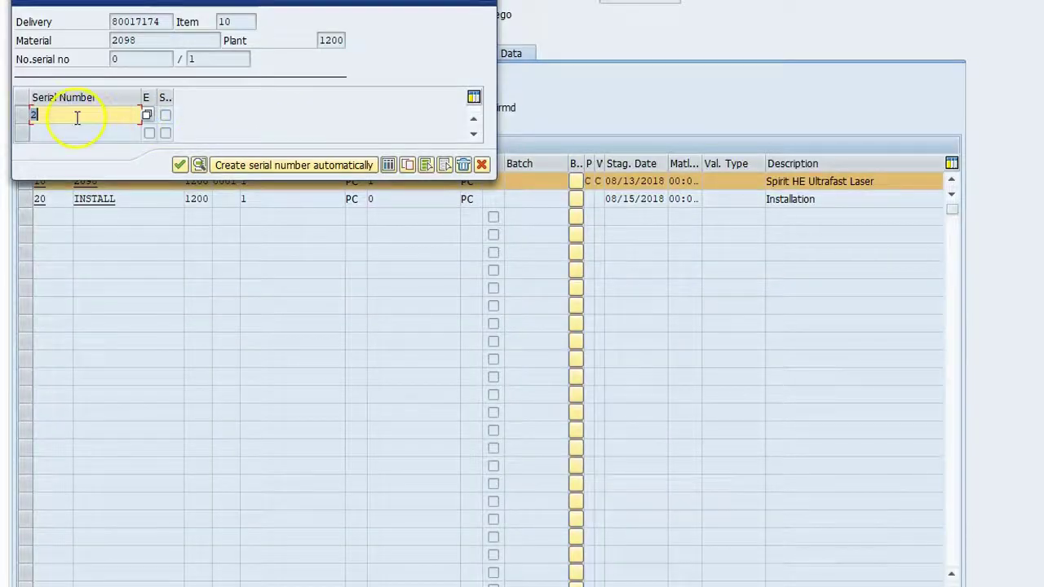
# - Assign serial number 2 to delivery item 10 and confirm it
pyautogui.click(52, 114)
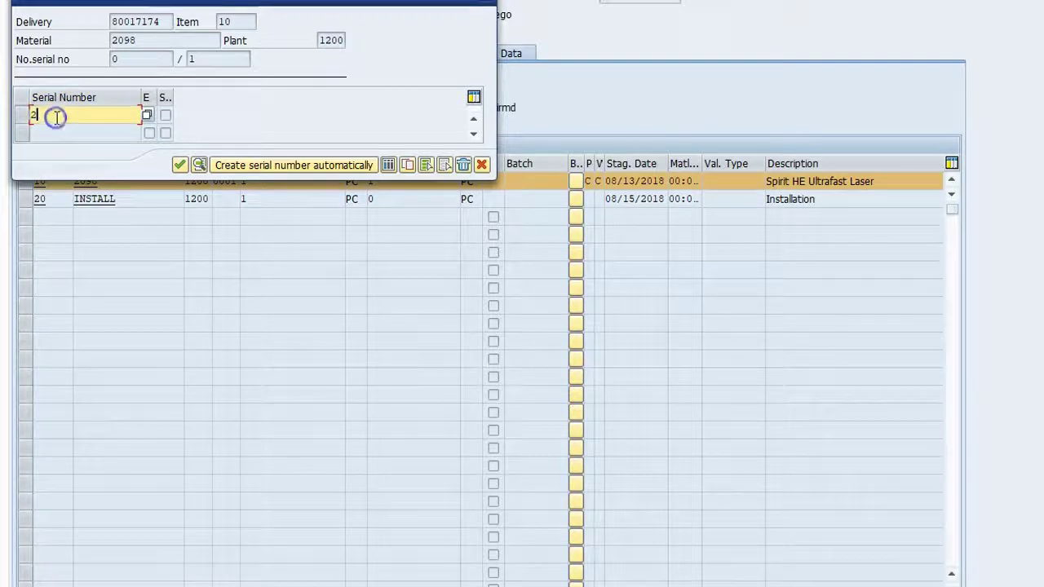
pyautogui.click(179, 165)
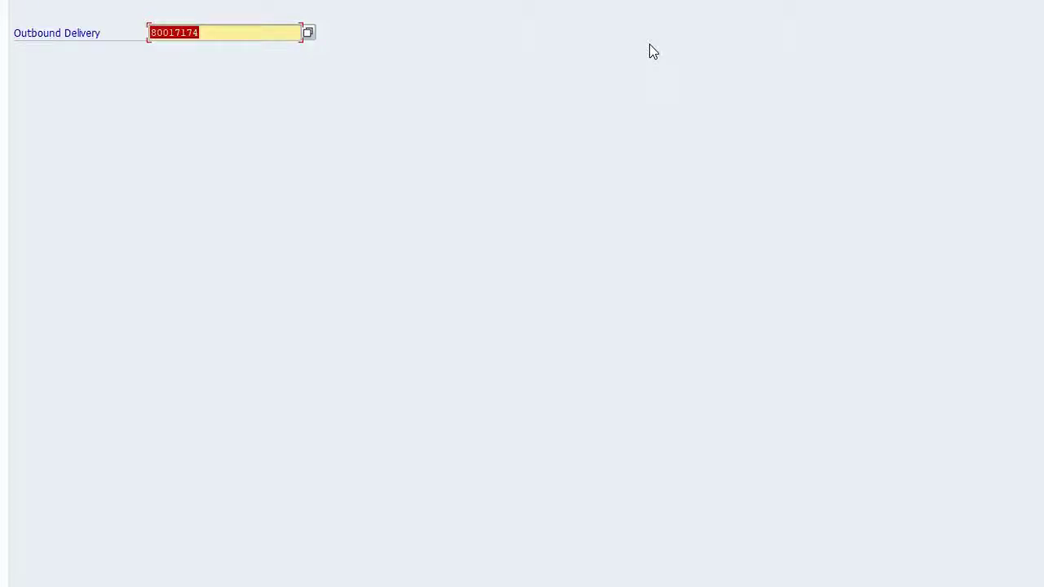
# - Open delivery 80017174 and bring up serial numbers for laser item 10
pyautogui.press('F10')
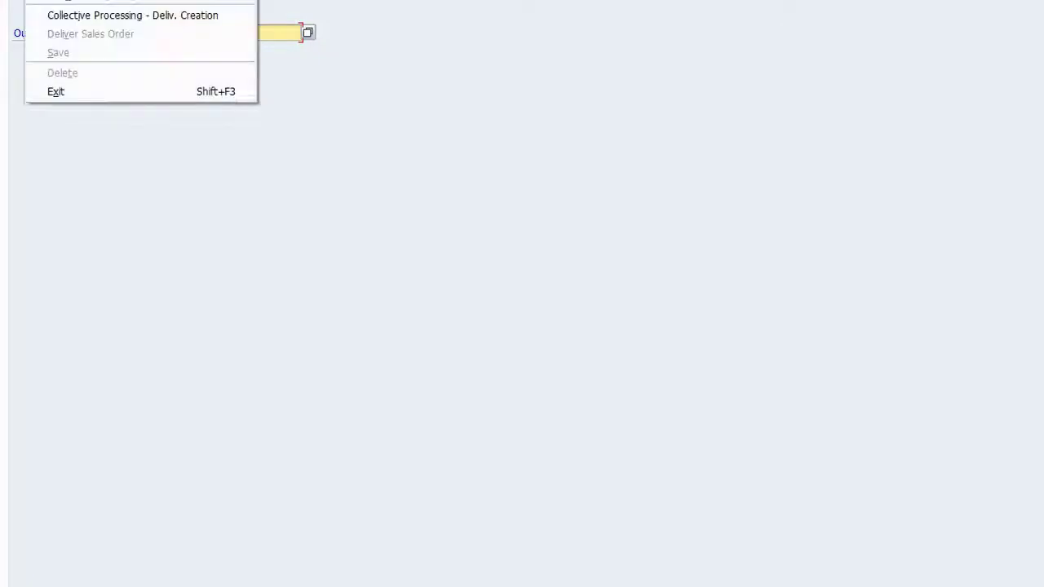
pyautogui.press('Escape')
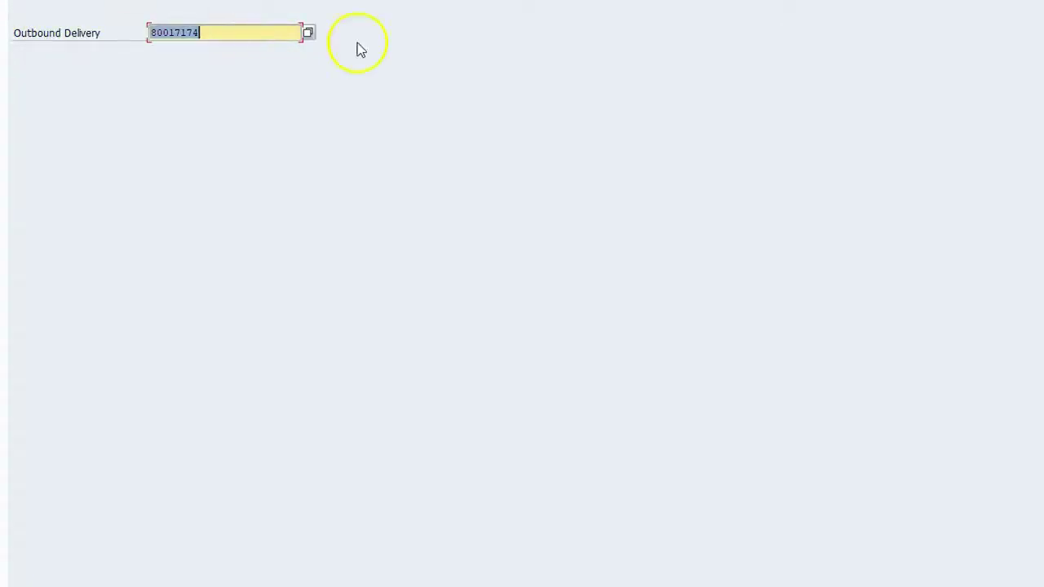
pyautogui.press('Return')
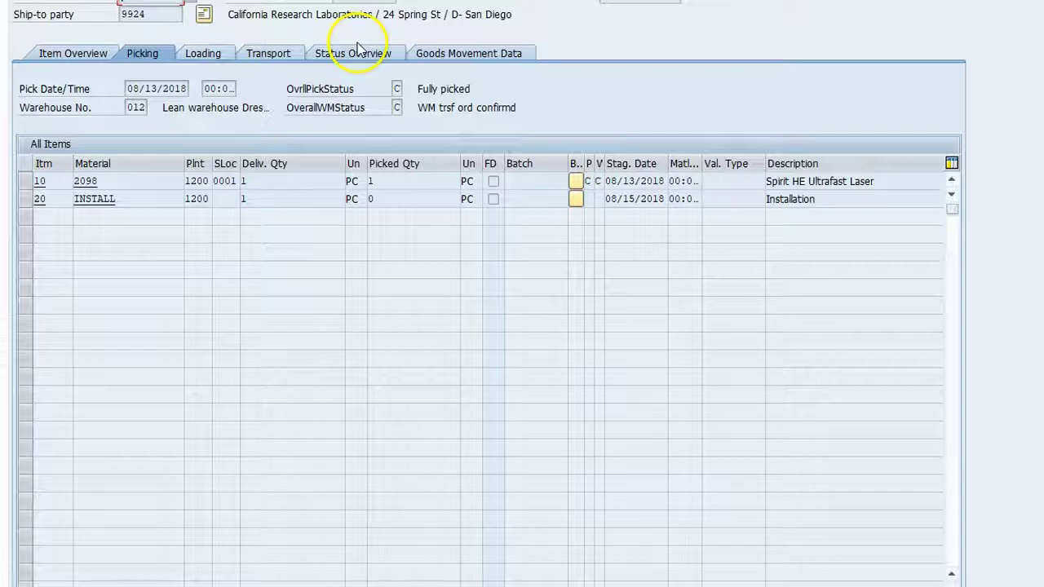
pyautogui.click(23, 183)
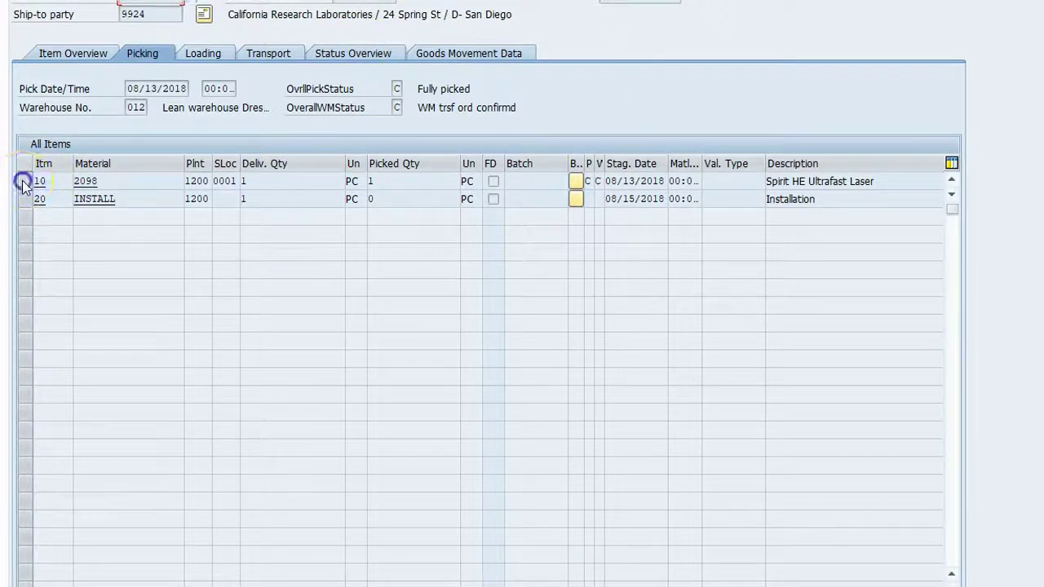
pyautogui.click(228, 0)
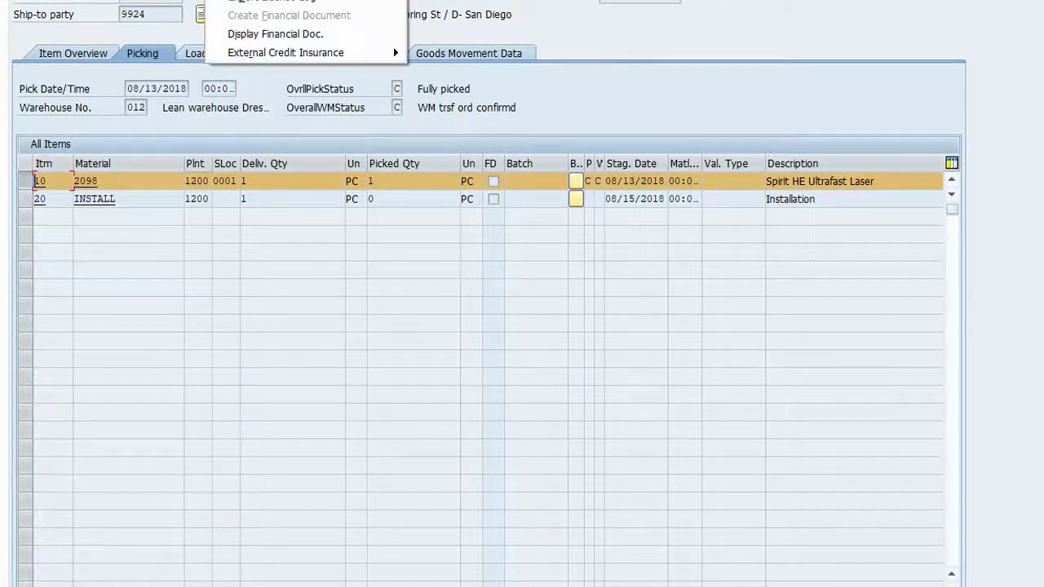
pyautogui.click(269, 0)
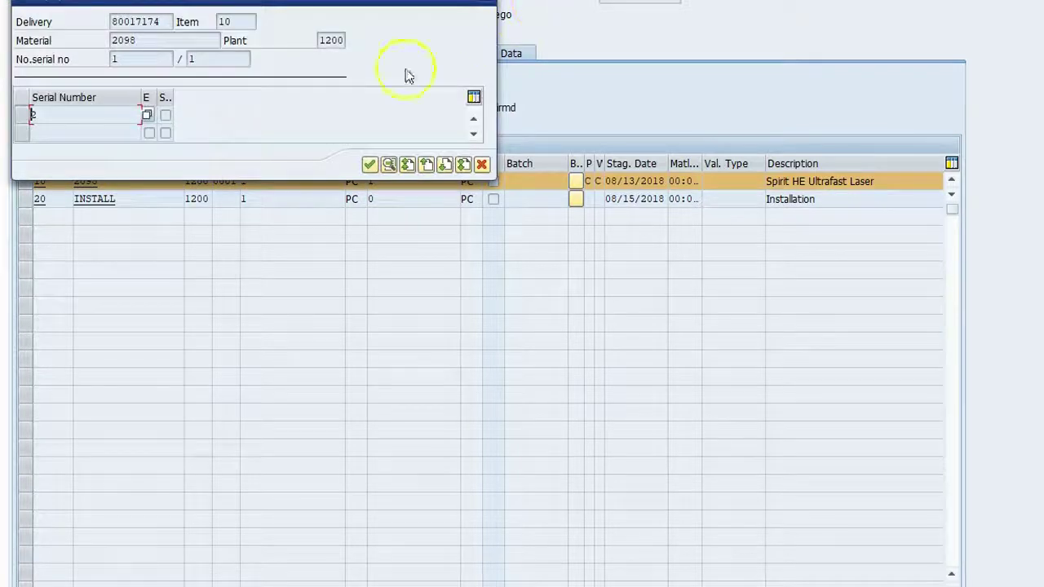
# - Search equipment for material 2098 and compare serial 2's ECUS status with serial 1's ESTO
pyautogui.click(148, 115)
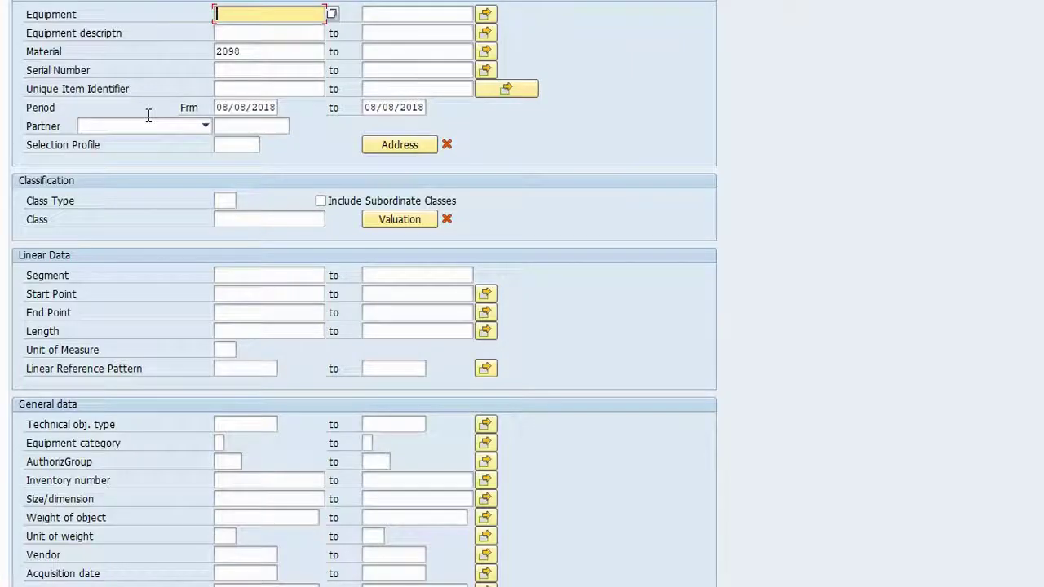
pyautogui.click(96, 41)
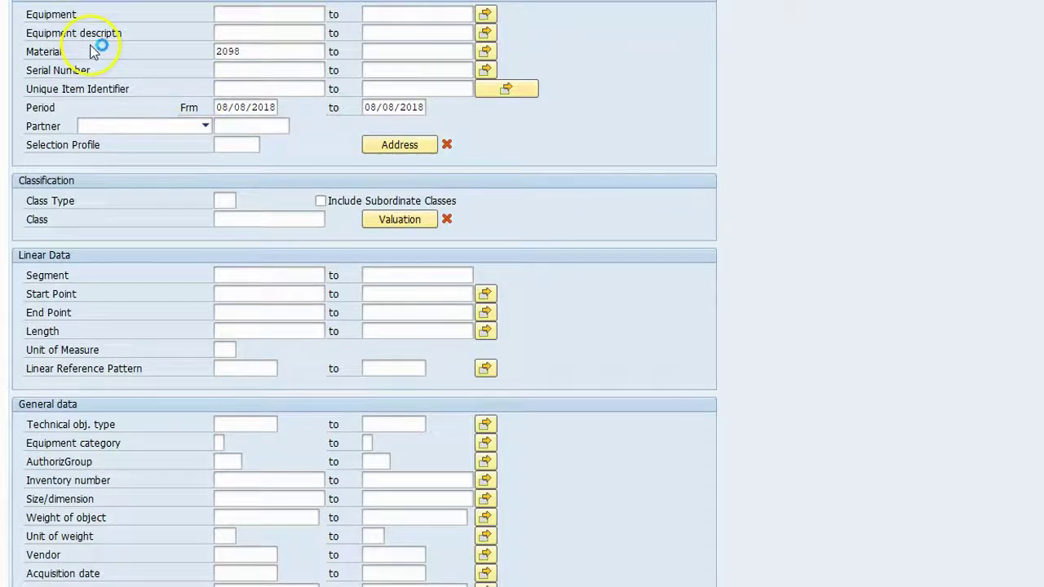
pyautogui.press('F8')
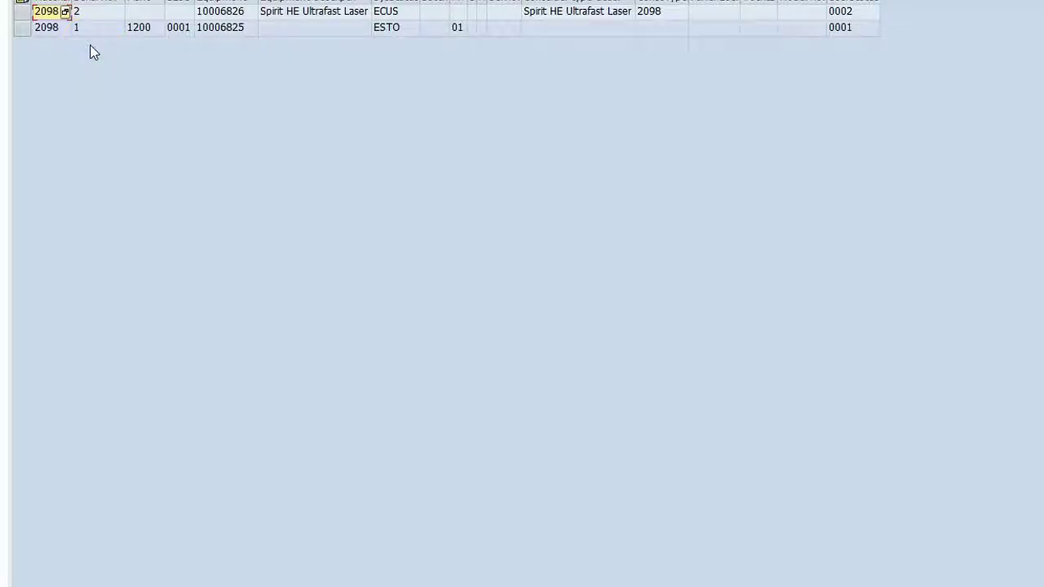
pyautogui.click(21, 11)
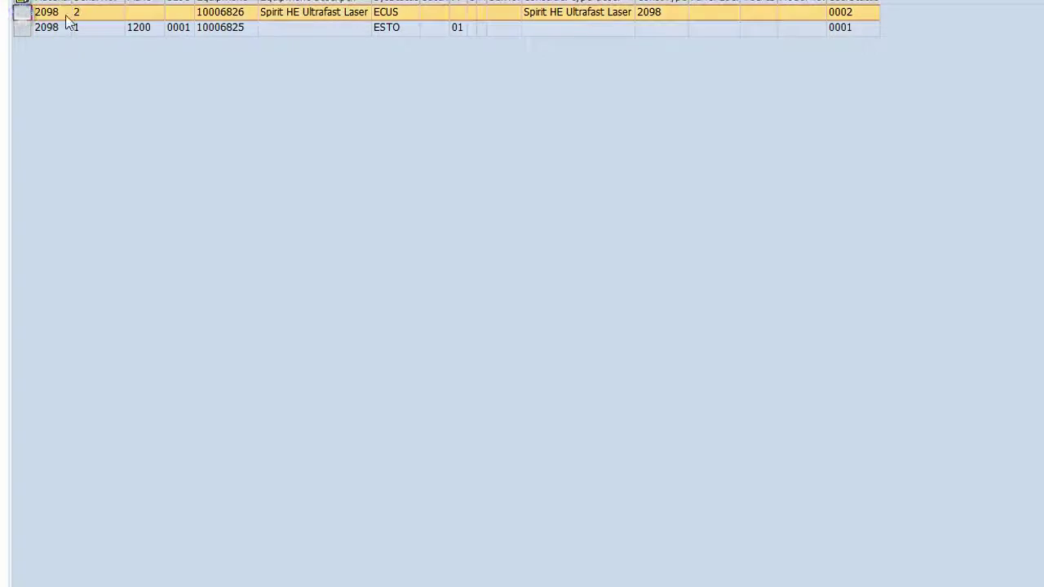
pyautogui.click(405, 12)
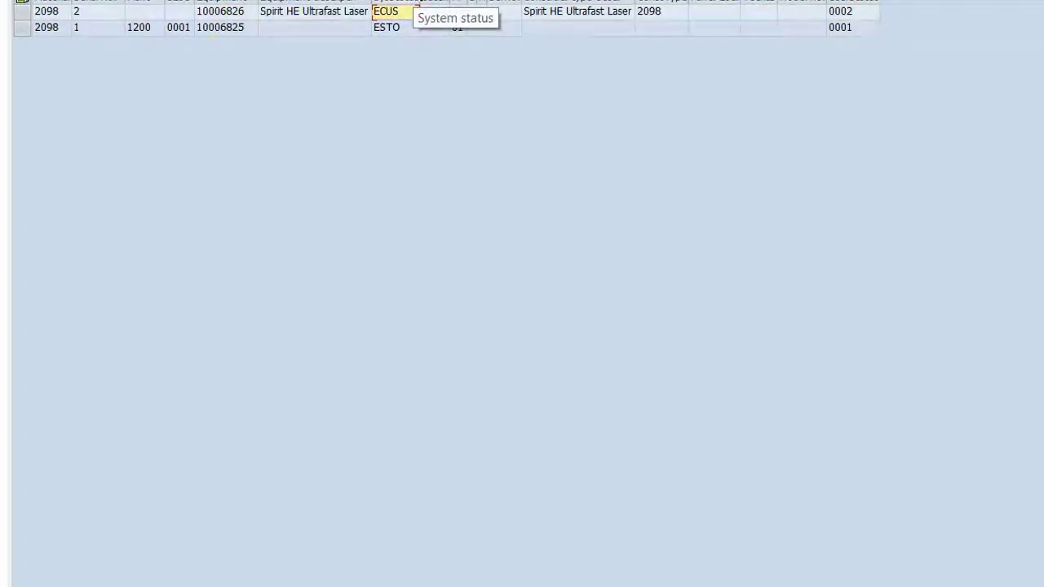
pyautogui.moveTo(420, 2); pyautogui.dragTo(484, 4)
pyautogui.click(419, 14)
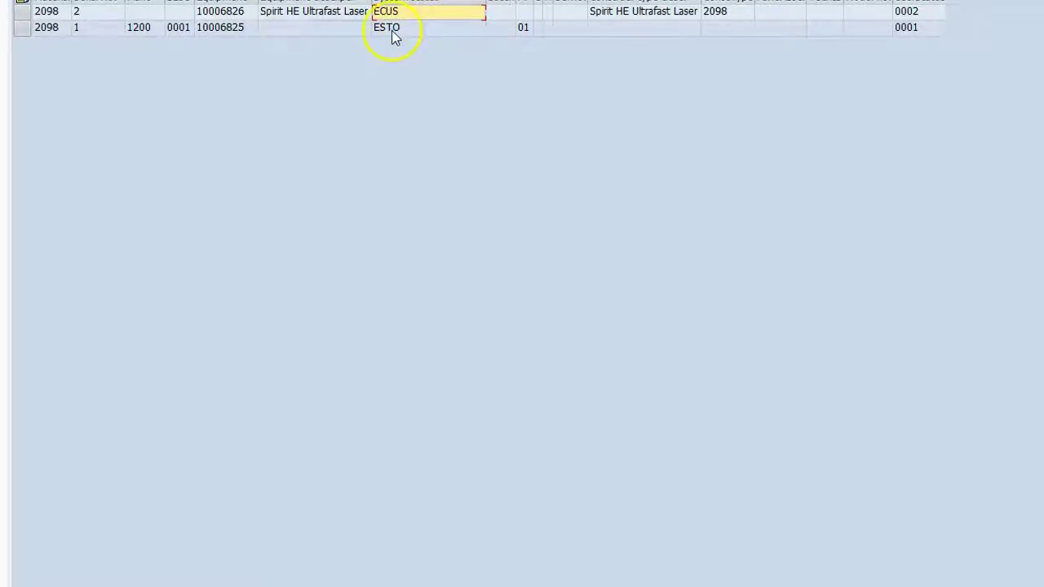
pyautogui.click(392, 34)
pyautogui.click(413, 16)
# - Back out of the search, cancel the serial number help, and close the dialog unchanged
pyautogui.press('F3')
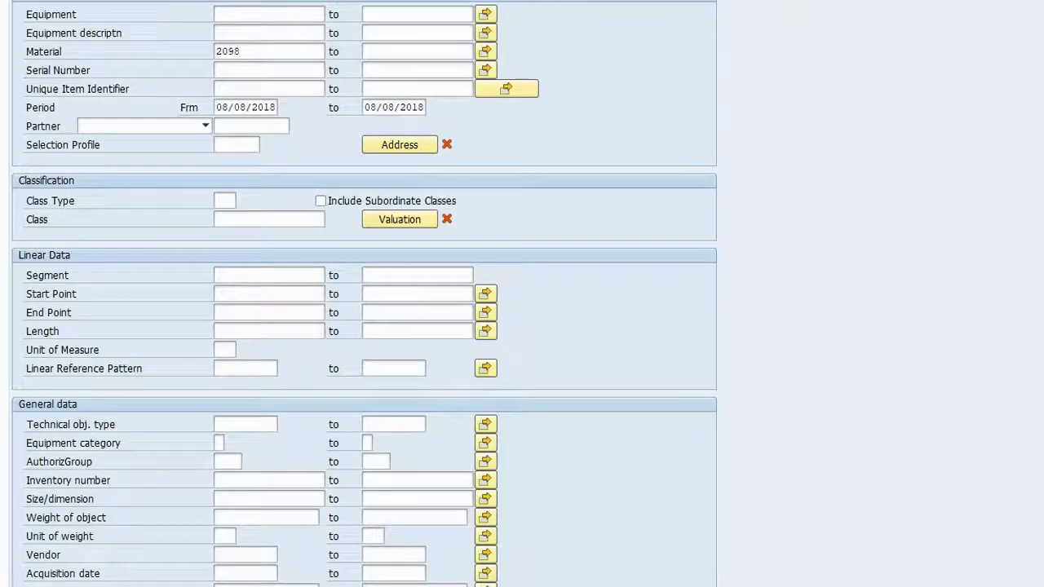
pyautogui.press('F4')
pyautogui.click(210, 55)
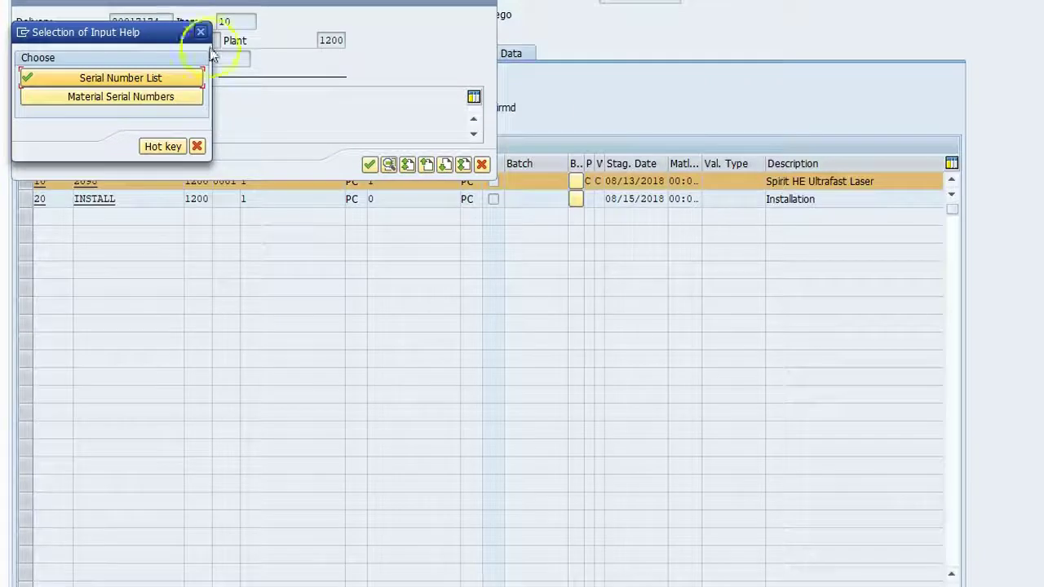
pyautogui.click(196, 146)
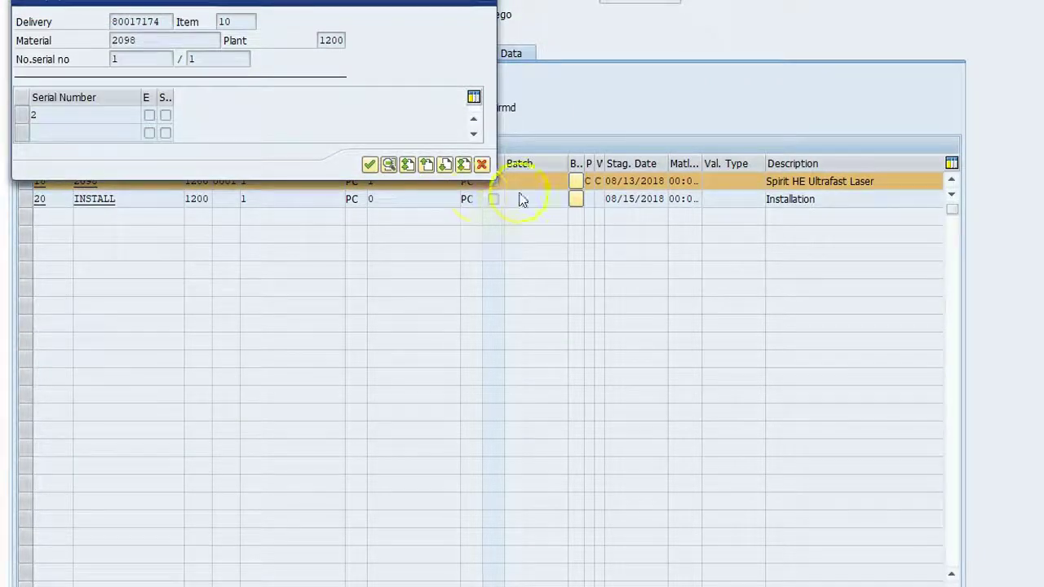
pyautogui.click(481, 165)
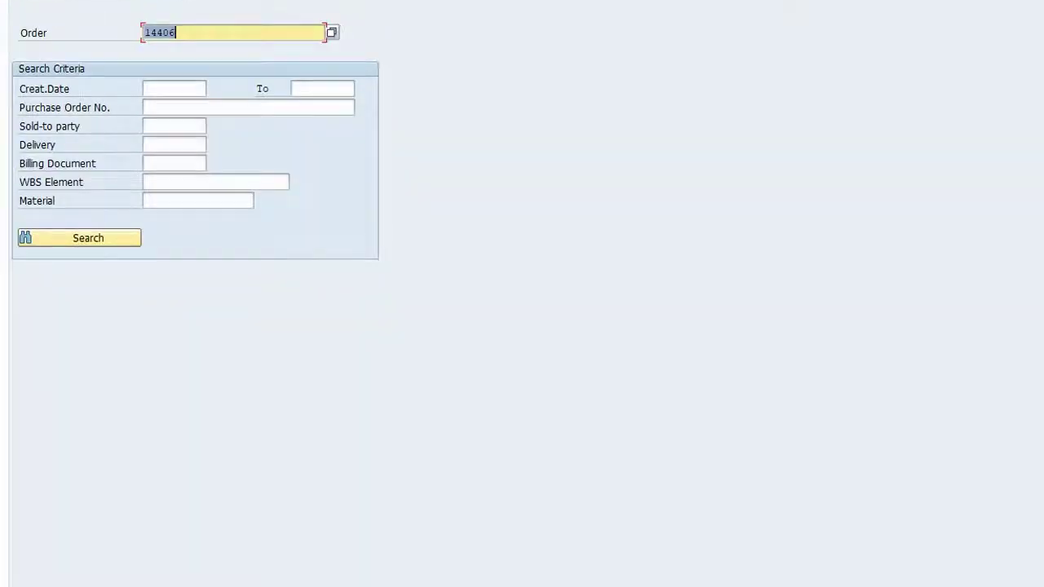
# - Display sales order 14406, acknowledge the subsequent documents notice, and start billing from it
pyautogui.press('Return')
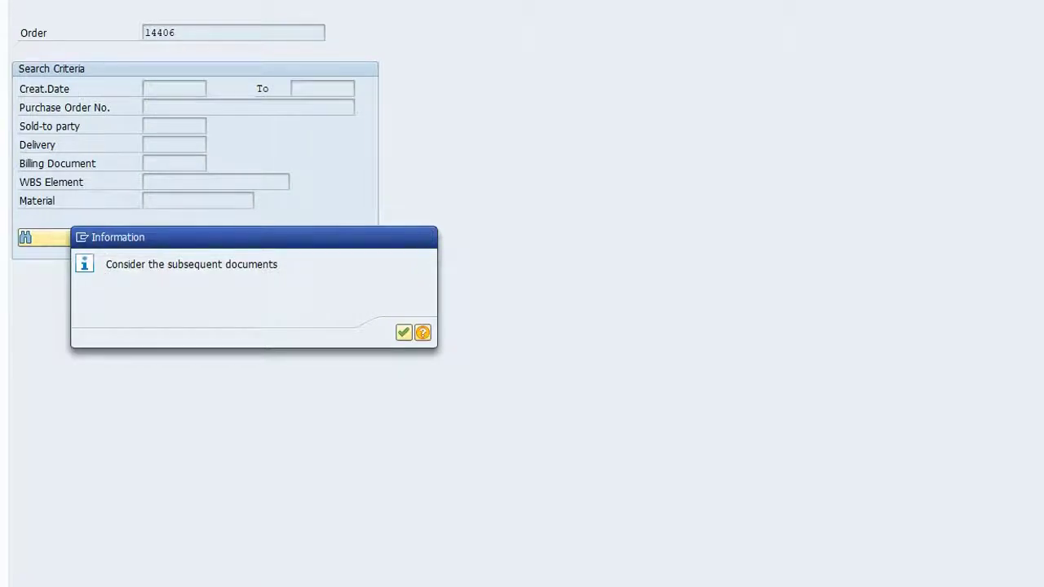
pyautogui.press('Return')
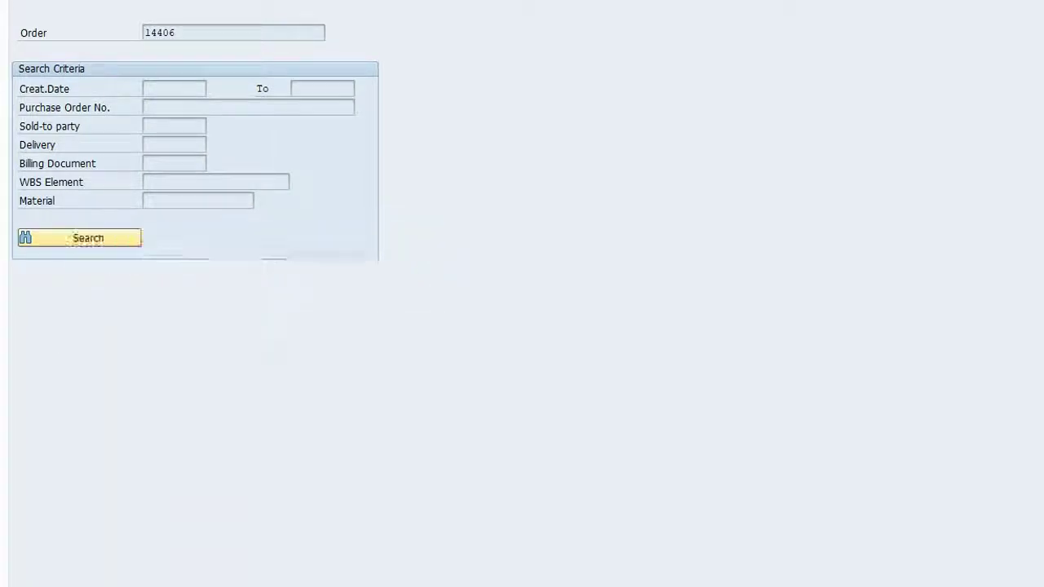
pyautogui.click(49, 2)
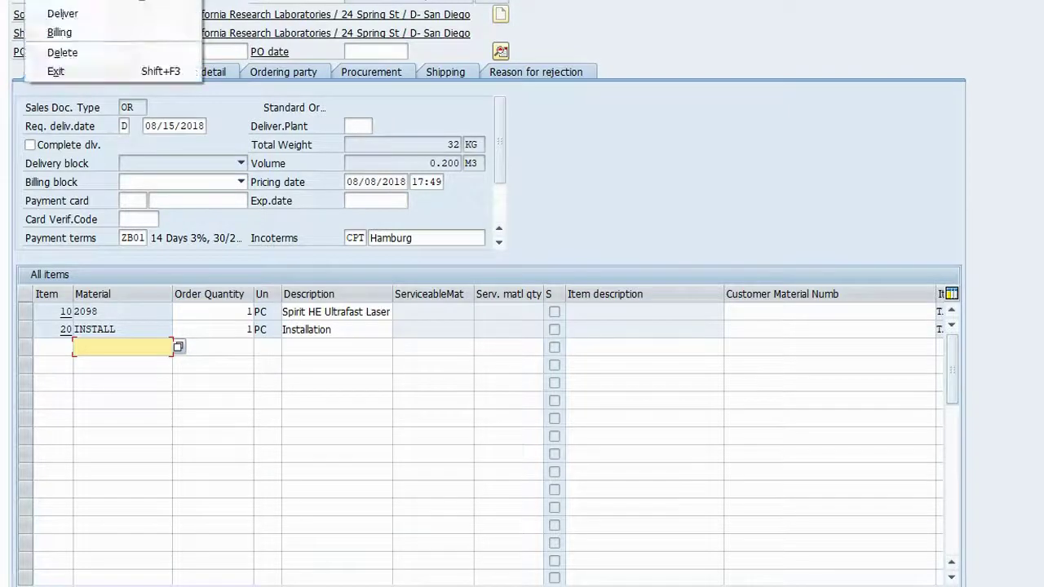
pyautogui.click(72, 32)
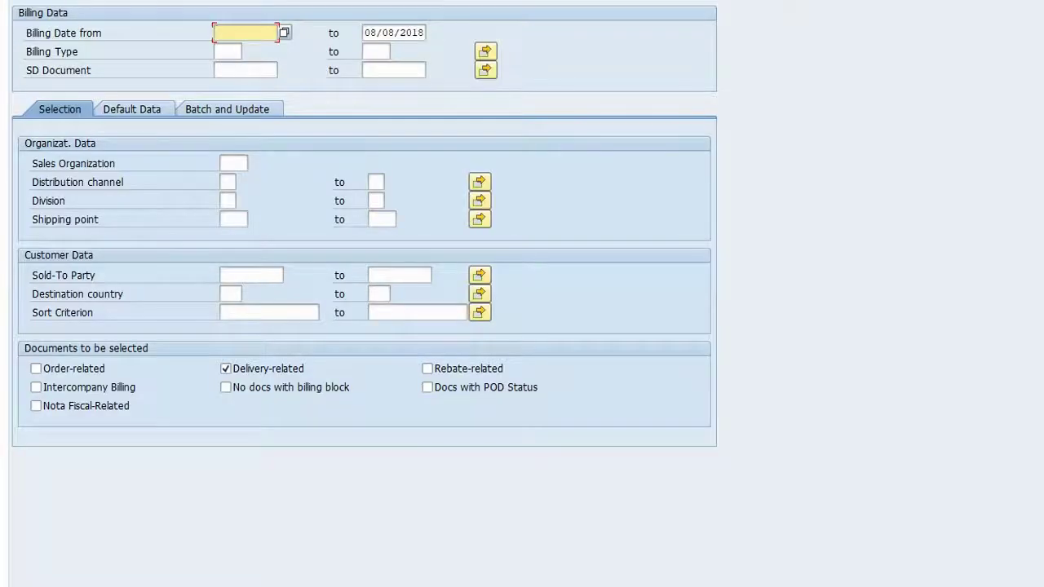
# - Enter delivery 80017174 as SD Document, adjust the billing date end with '15', and run the selection
pyautogui.click(226, 71)
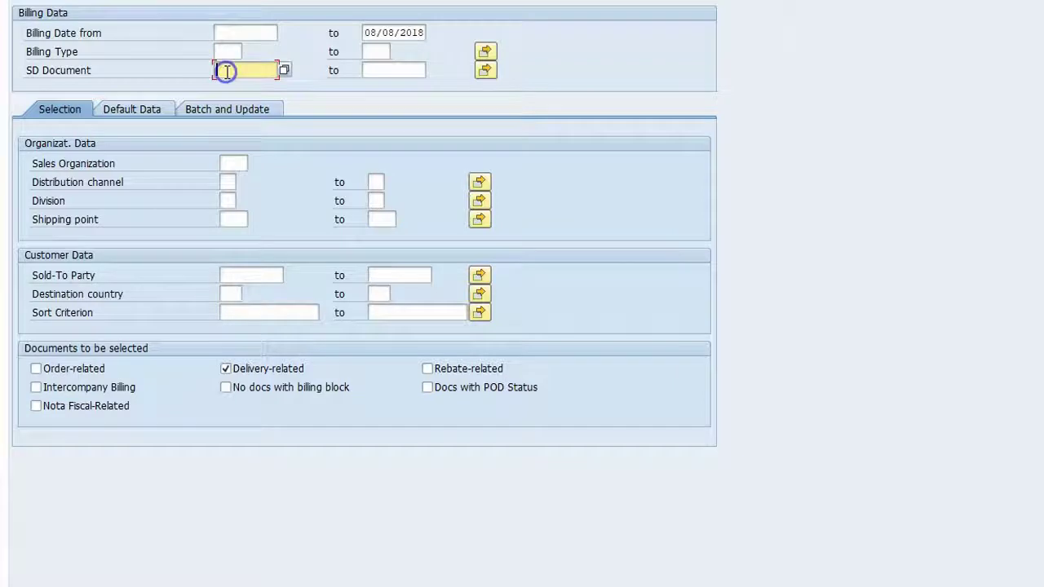
pyautogui.write('80017174')
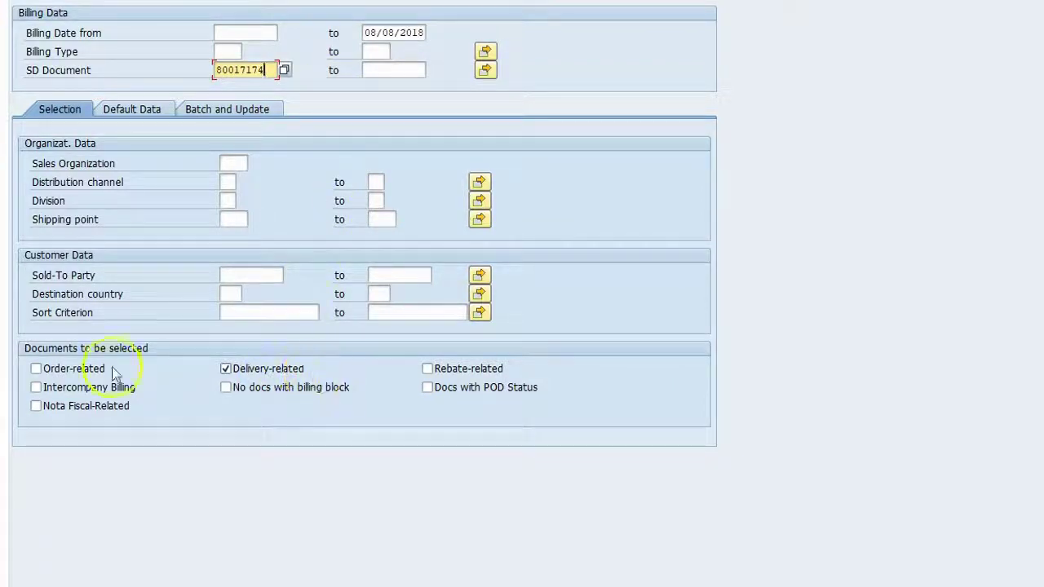
pyautogui.click(395, 33)
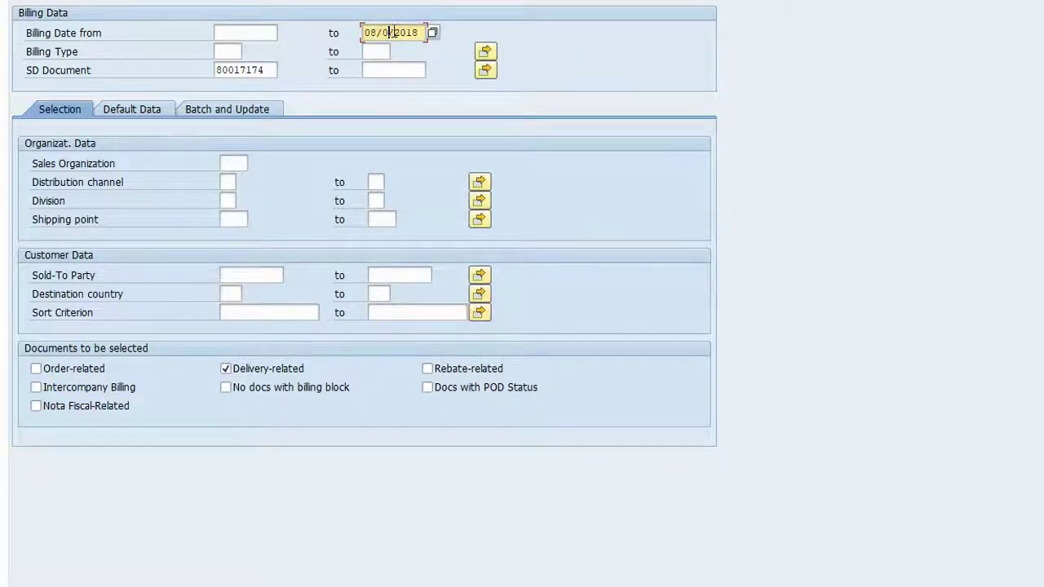
pyautogui.write('15')
pyautogui.press('Return')
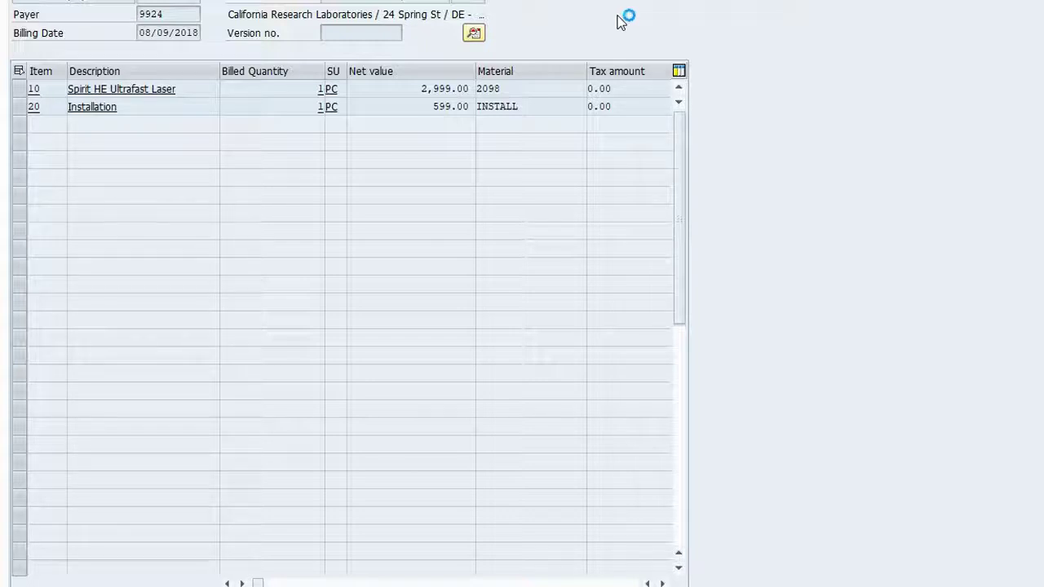
# - Display billing document 90038992, then list its output messages, FI00 and RD00 invoice
pyautogui.click(366, 296)
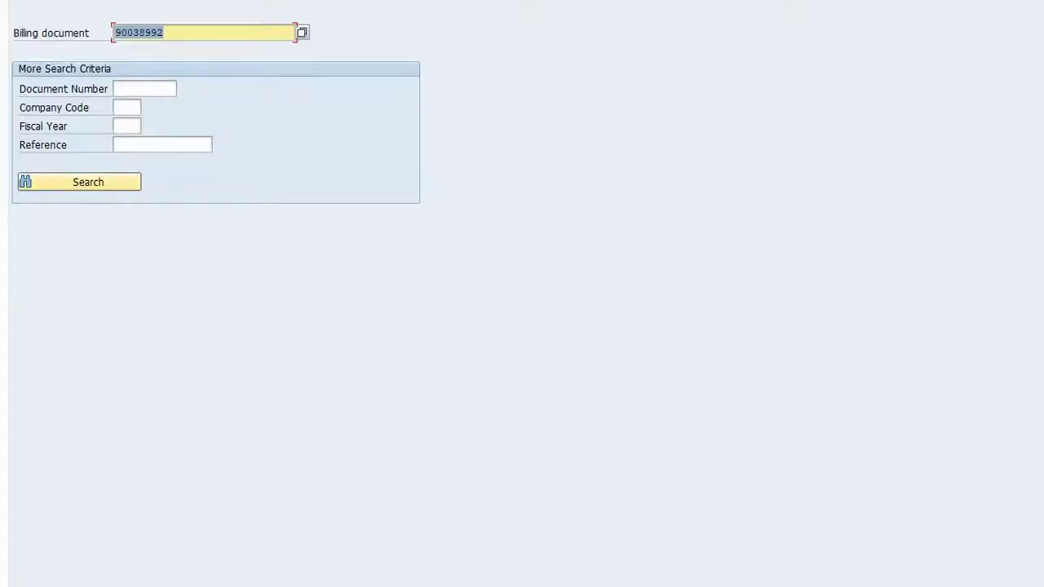
pyautogui.press('Return')
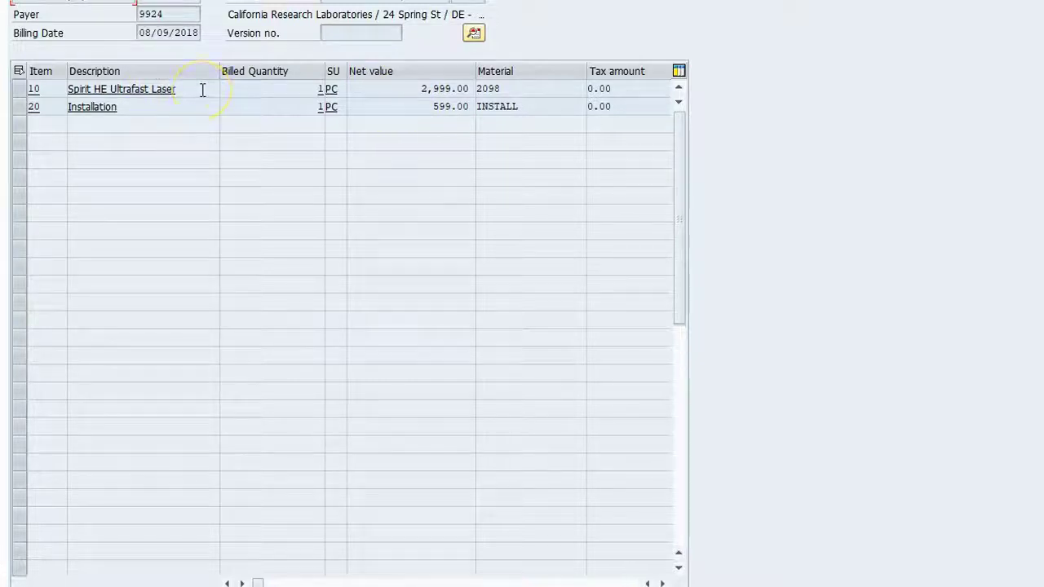
pyautogui.click(49, 0)
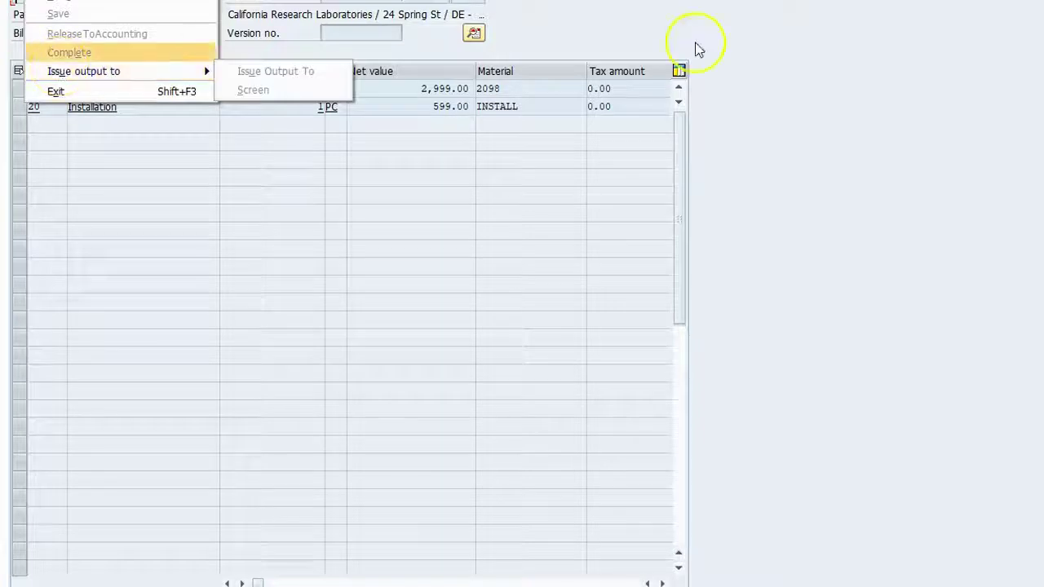
pyautogui.press('Escape')
pyautogui.press('F3')
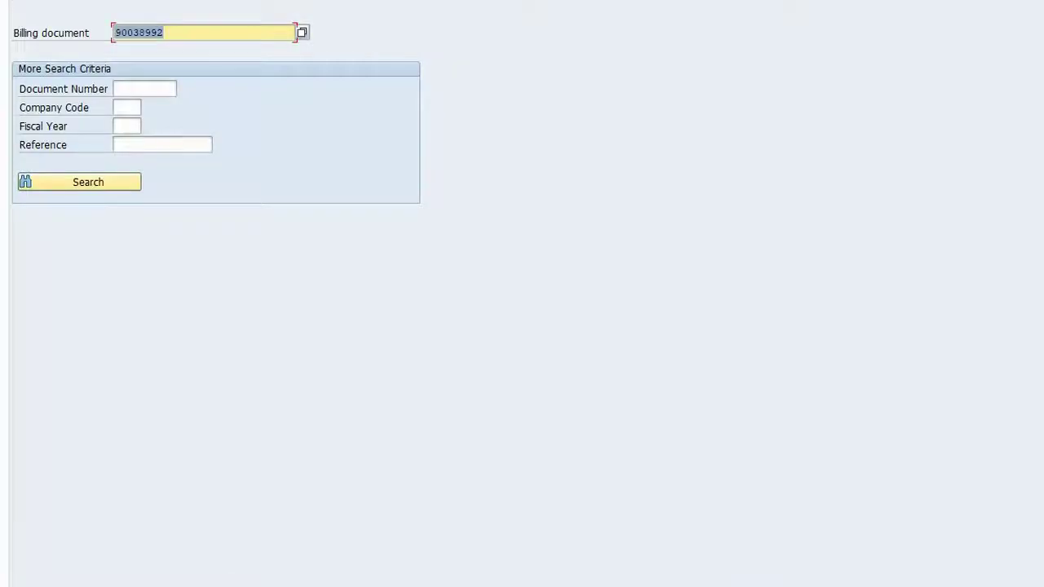
pyautogui.click(57, 0)
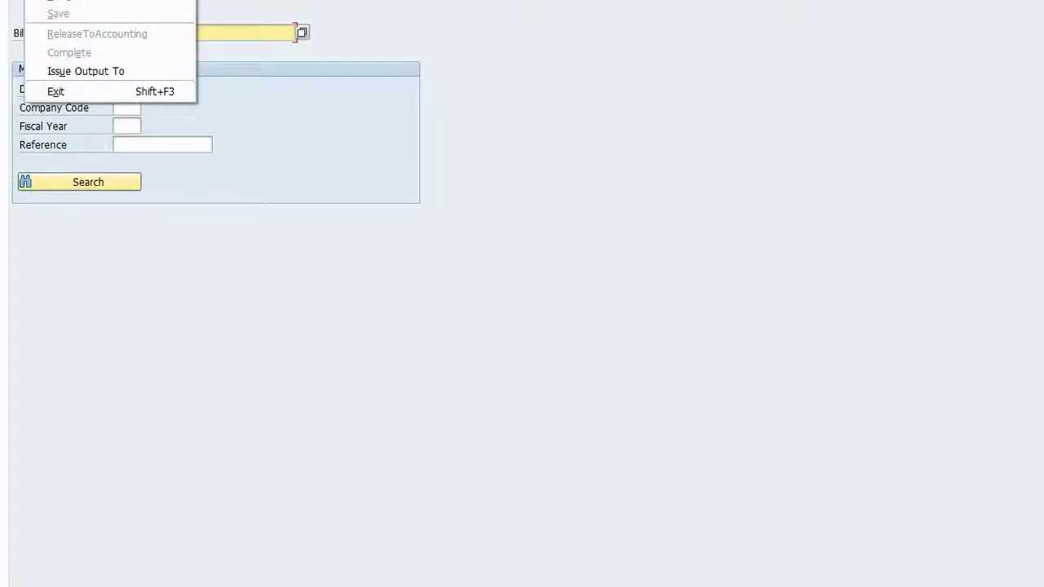
pyautogui.click(66, 72)
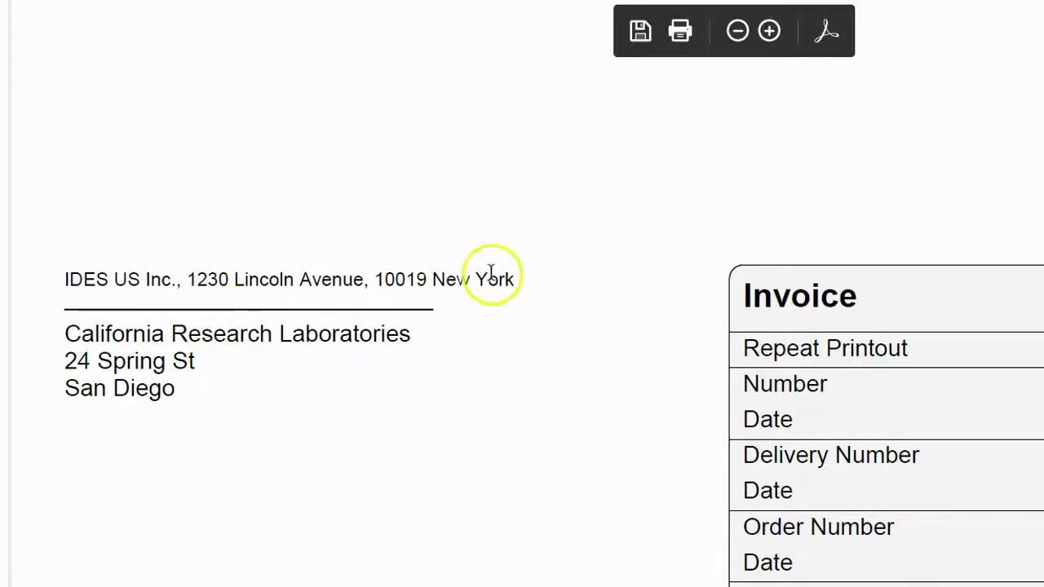
pyautogui.scroll(-3, 429, 287)
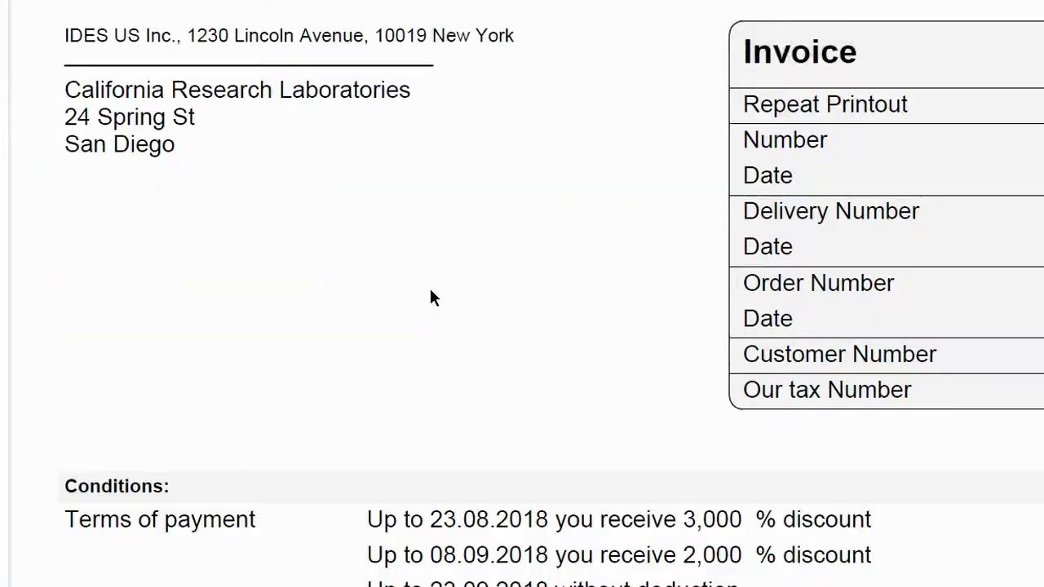
pyautogui.scroll(-7, 429, 286)
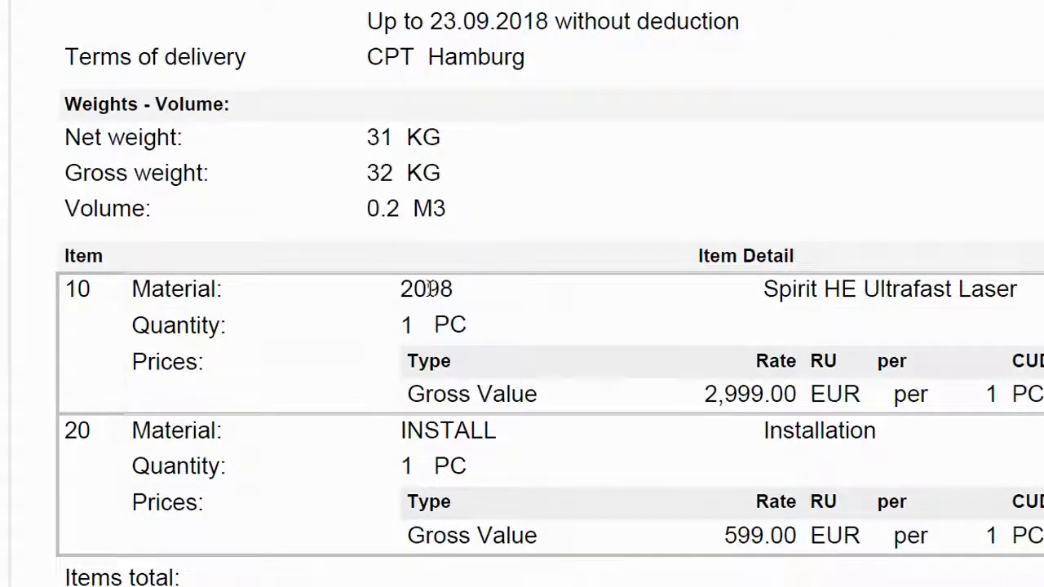
pyautogui.scroll(-2, 429, 289)
pyautogui.scroll(1, 417, 287)
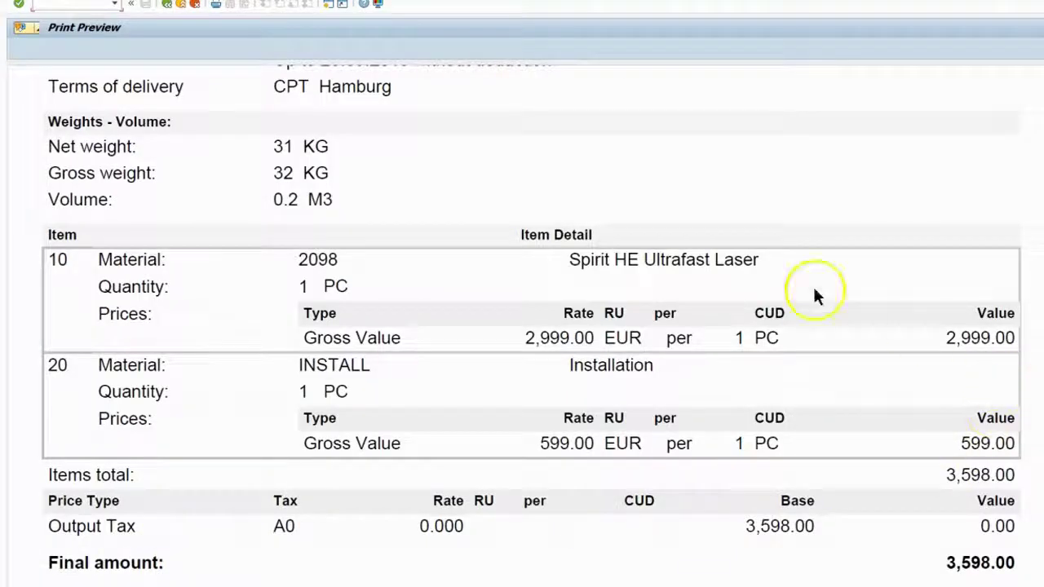
pyautogui.scroll(10, 547, 217)
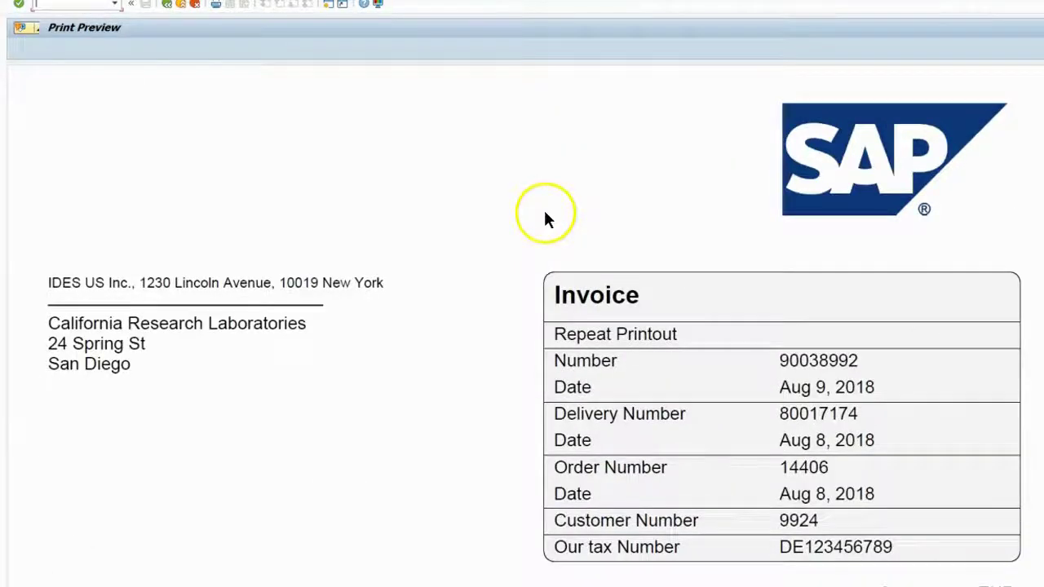
pyautogui.scroll(-2, 546, 219)
pyautogui.scroll(2, 543, 214)
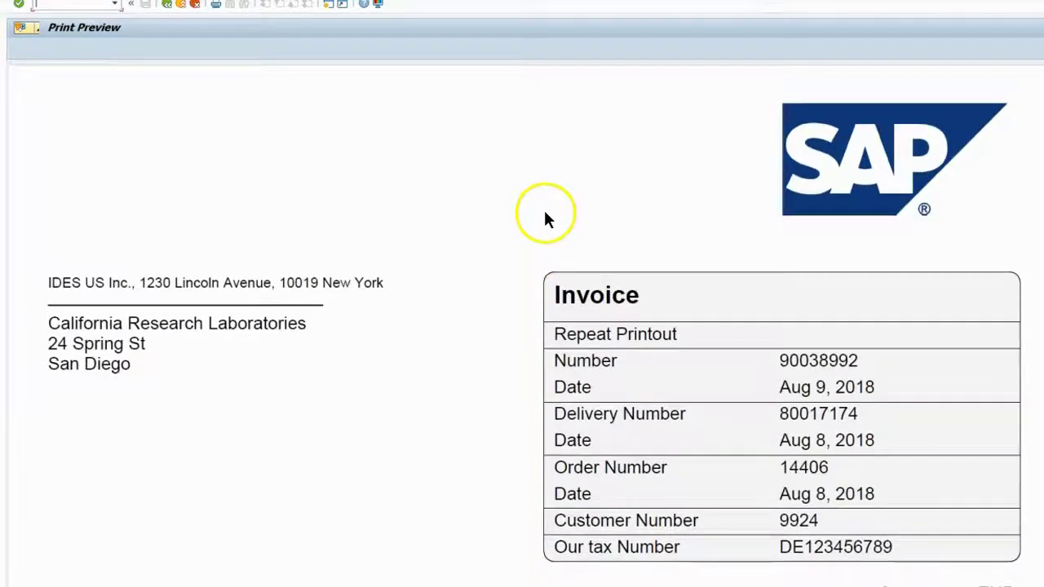
pyautogui.scroll(-4, 544, 212)
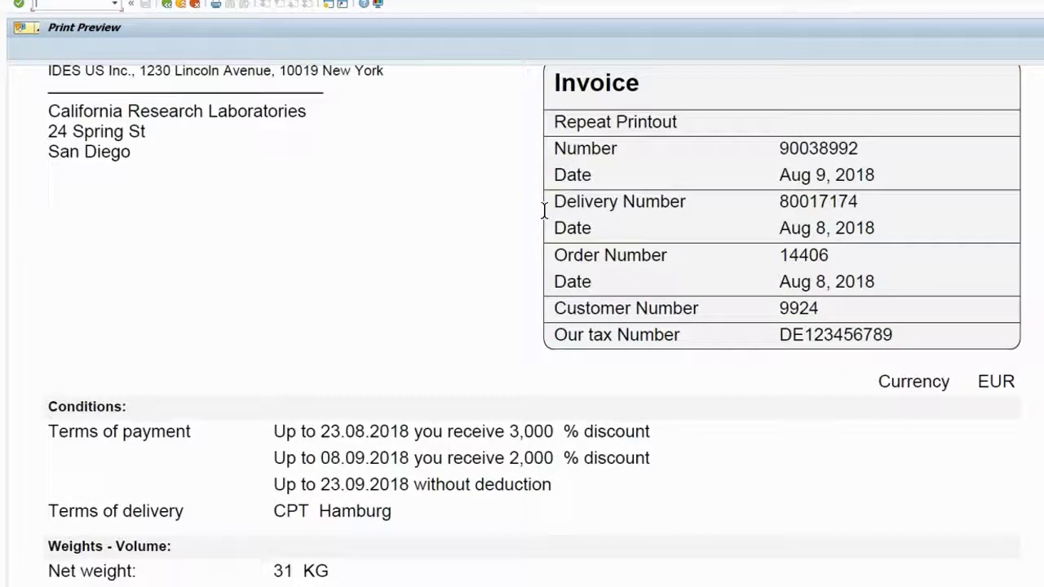
pyautogui.scroll(-1, 544, 212)
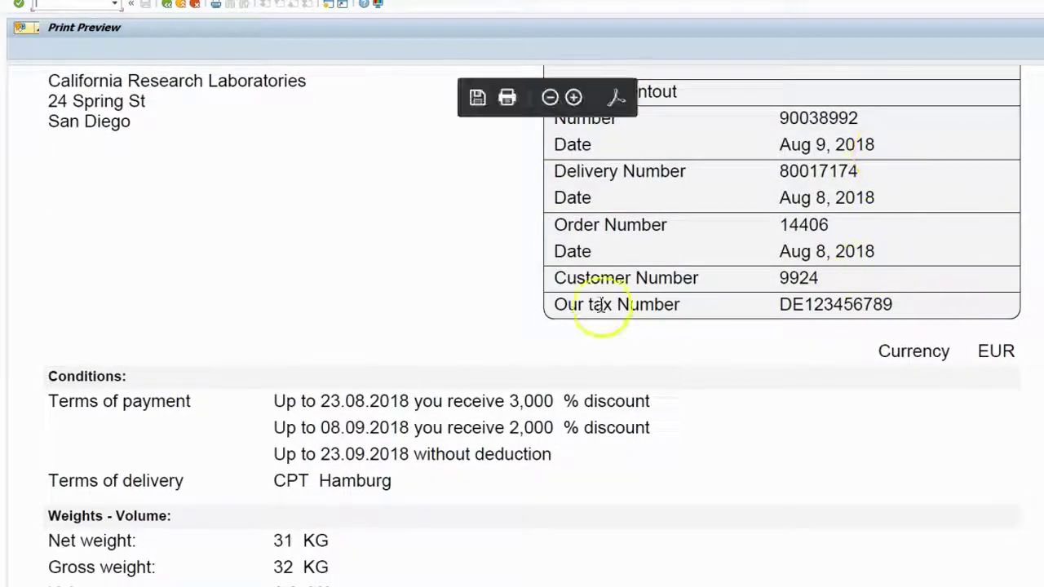
pyautogui.scroll(-8, 589, 310)
pyautogui.scroll(-1, 587, 306)
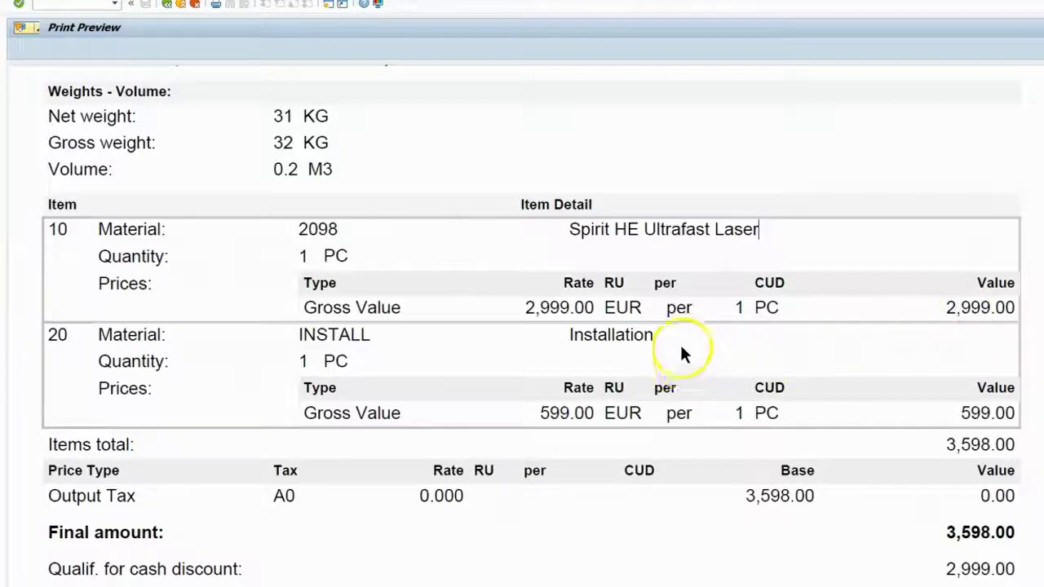
pyautogui.scroll(-2, 865, 384)
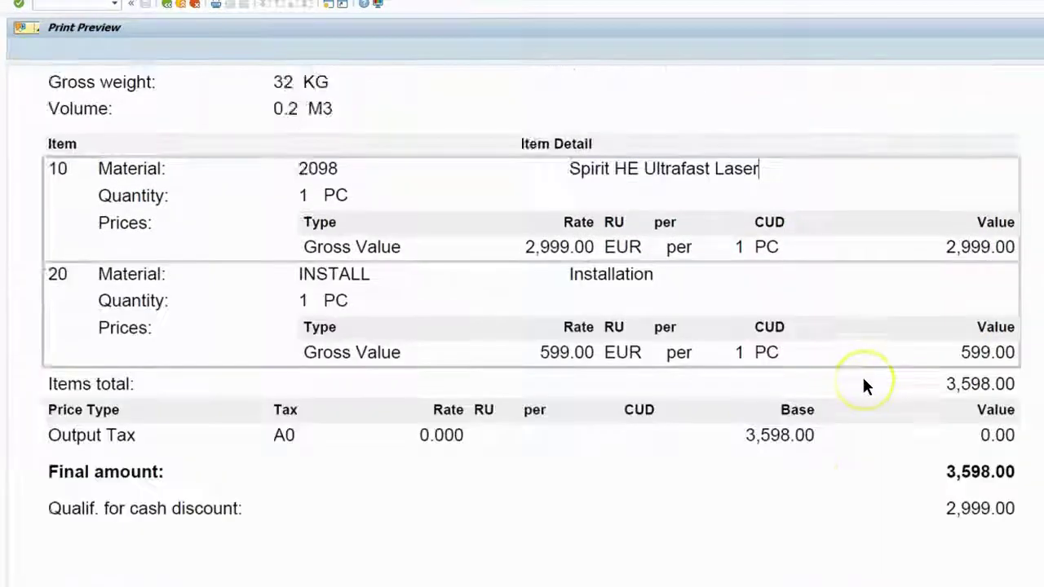
pyautogui.scroll(4, 862, 384)
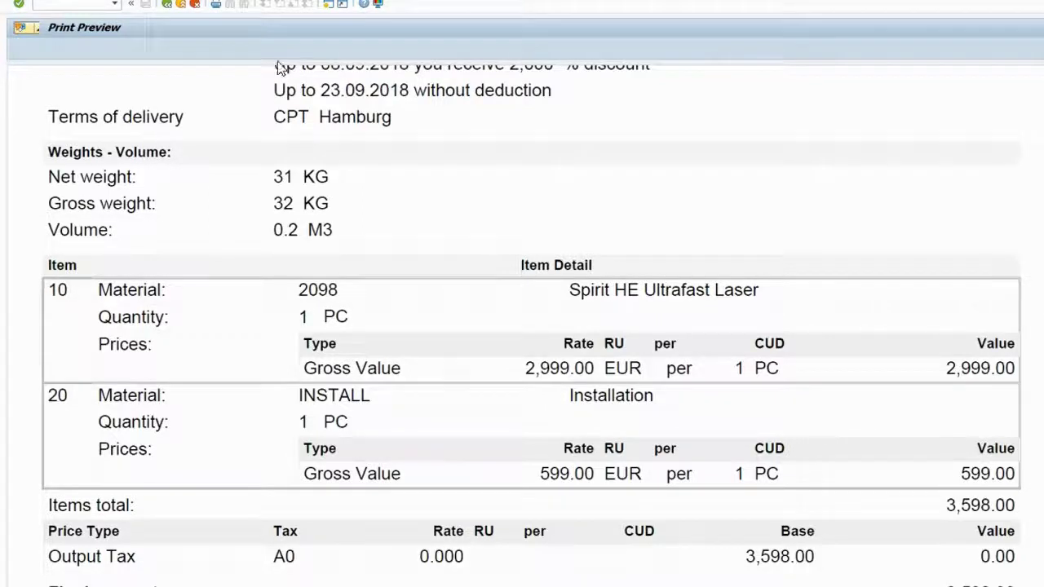
# - Open IQ03 - Display under Serial numbers and load serial number 2
pyautogui.click(12, 536)
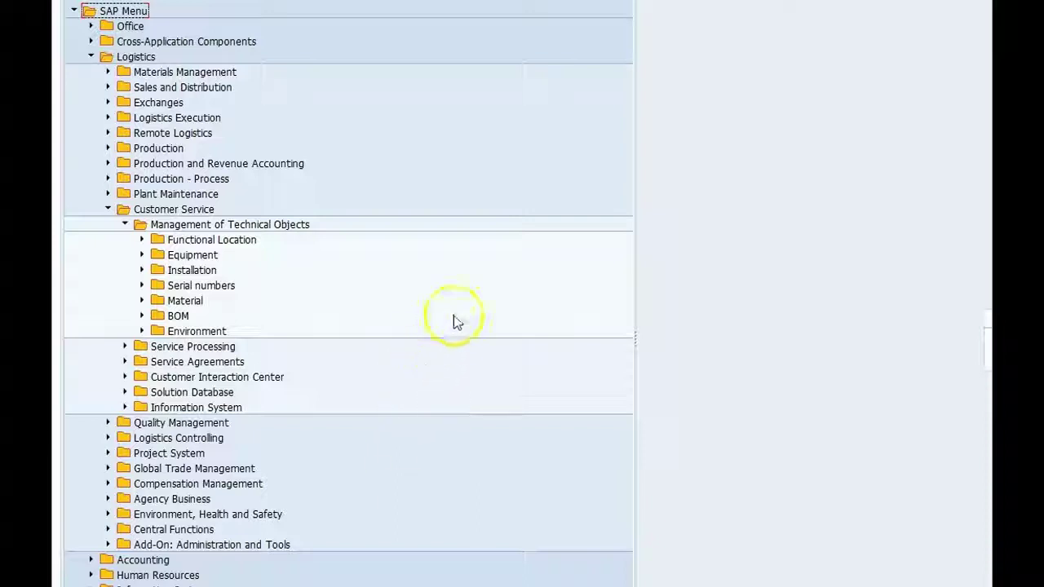
pyautogui.click(142, 286)
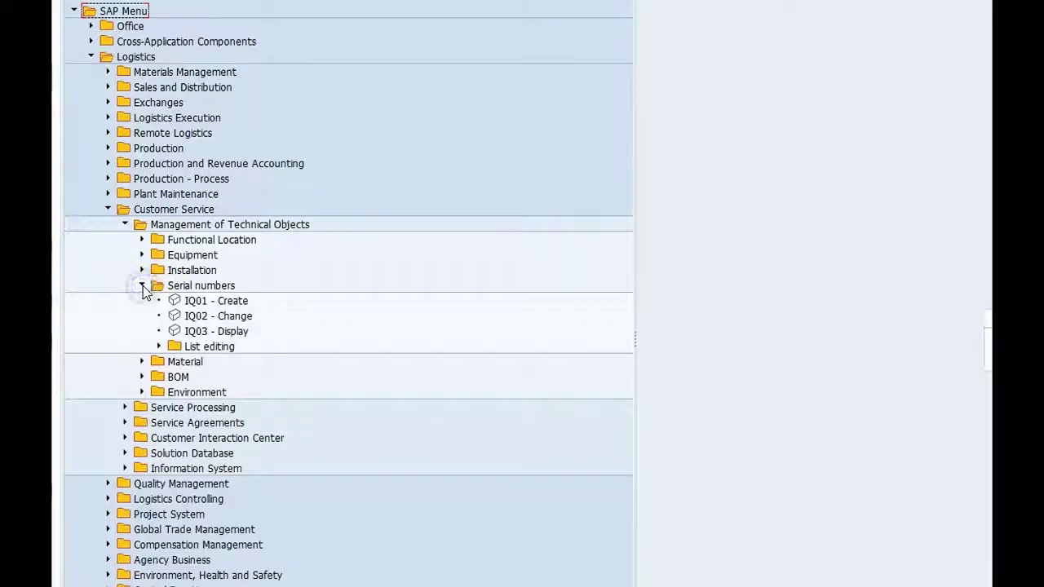
pyautogui.doubleClick(192, 330)
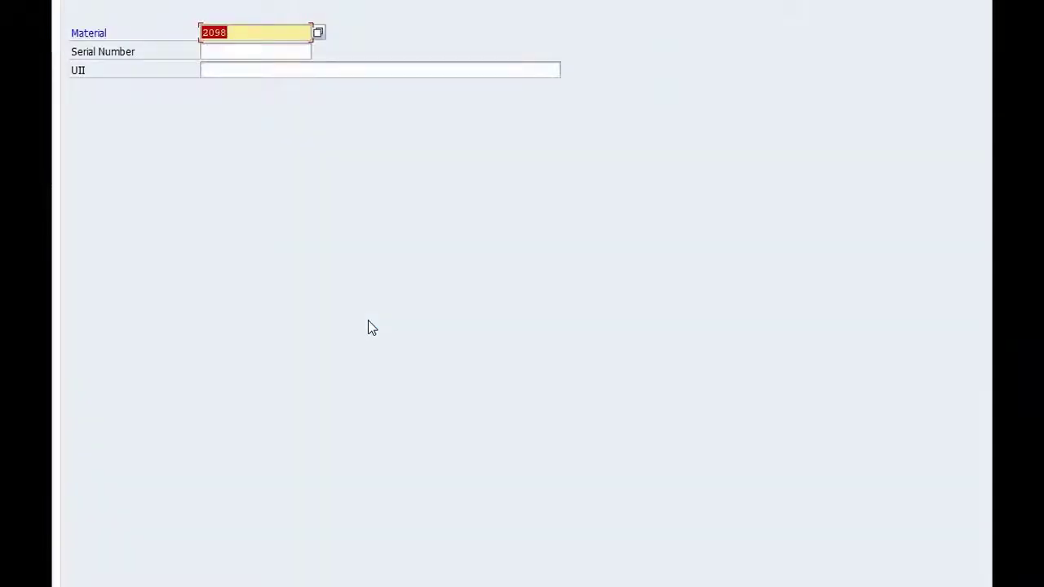
pyautogui.click(236, 51)
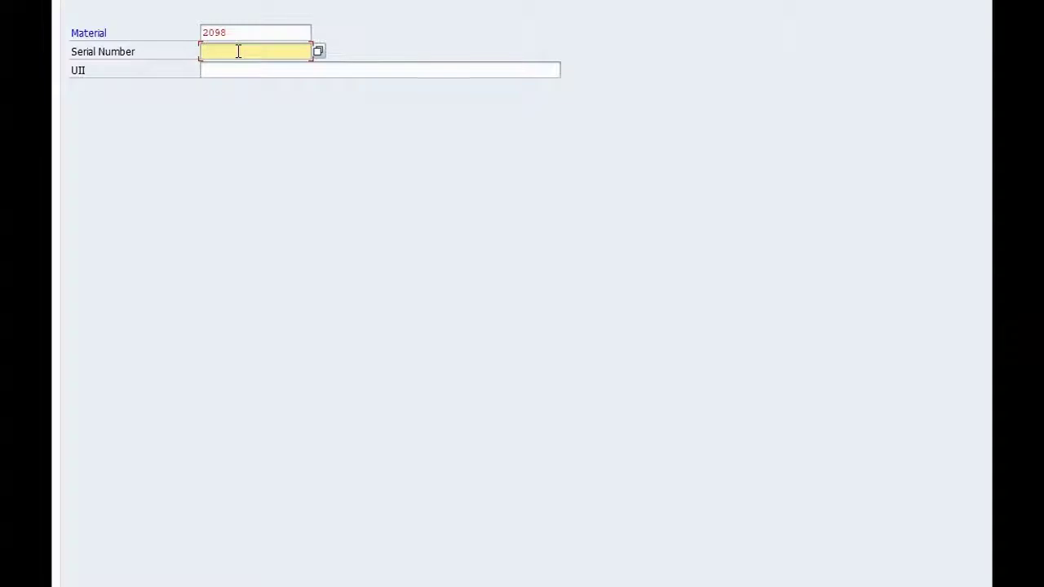
pyautogui.write('2')
pyautogui.press('Return')
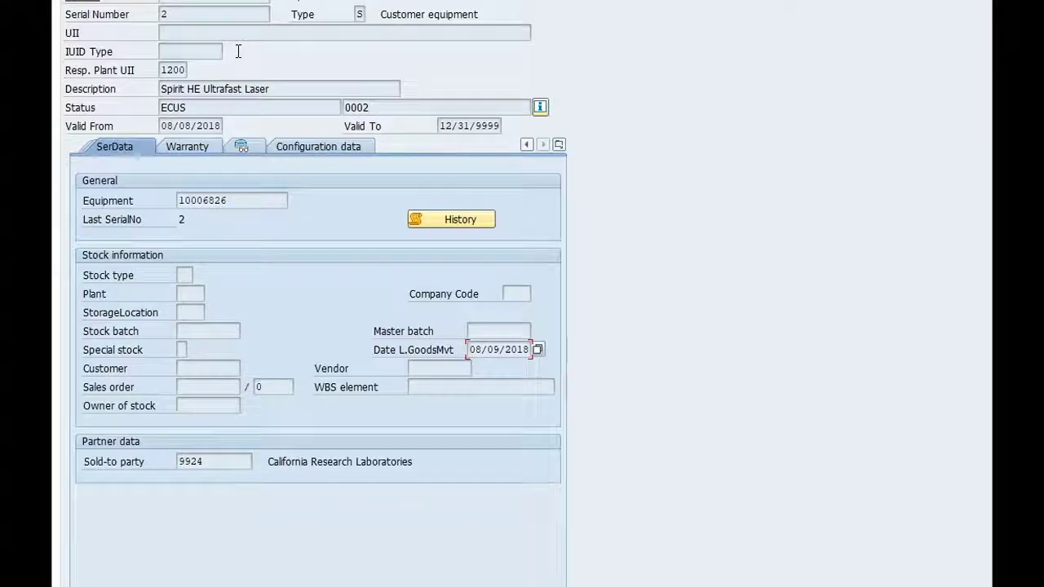
# - Review serial number 2's header: status ECUS, valid from date and valid to 12/31/9999
pyautogui.click(232, 9)
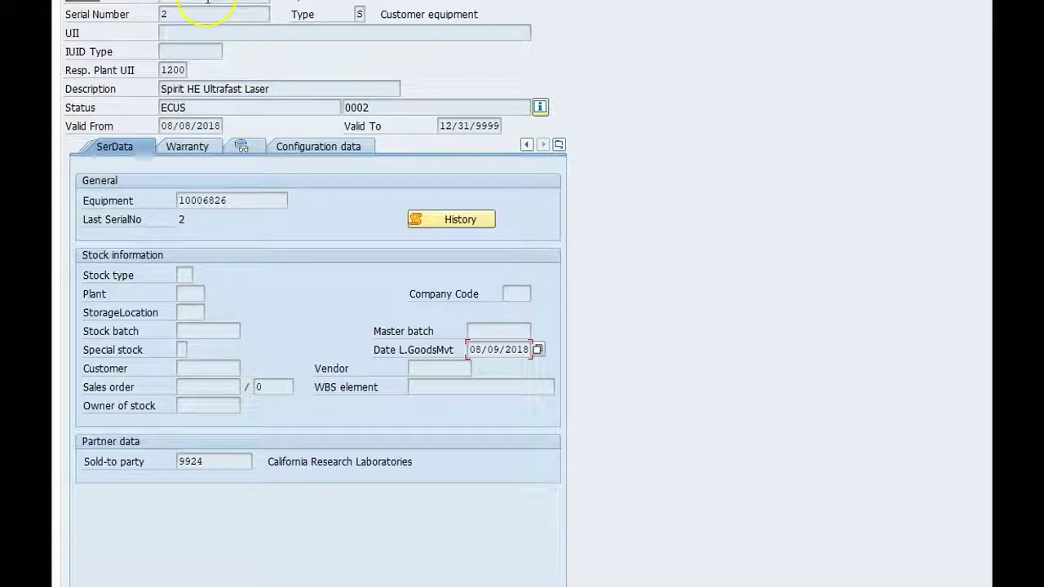
pyautogui.click(206, 3)
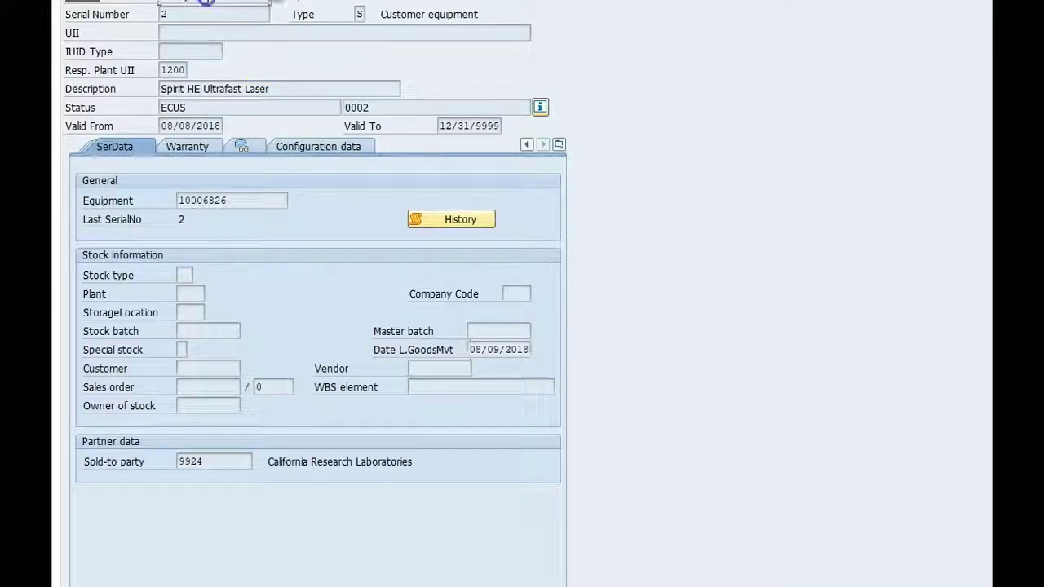
pyautogui.click(200, 10)
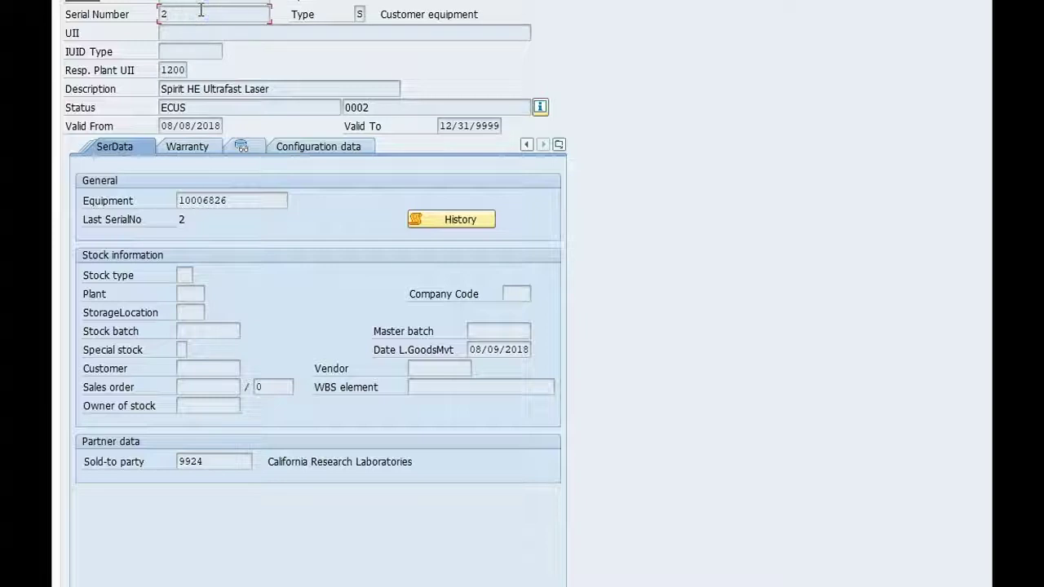
pyautogui.click(228, 104)
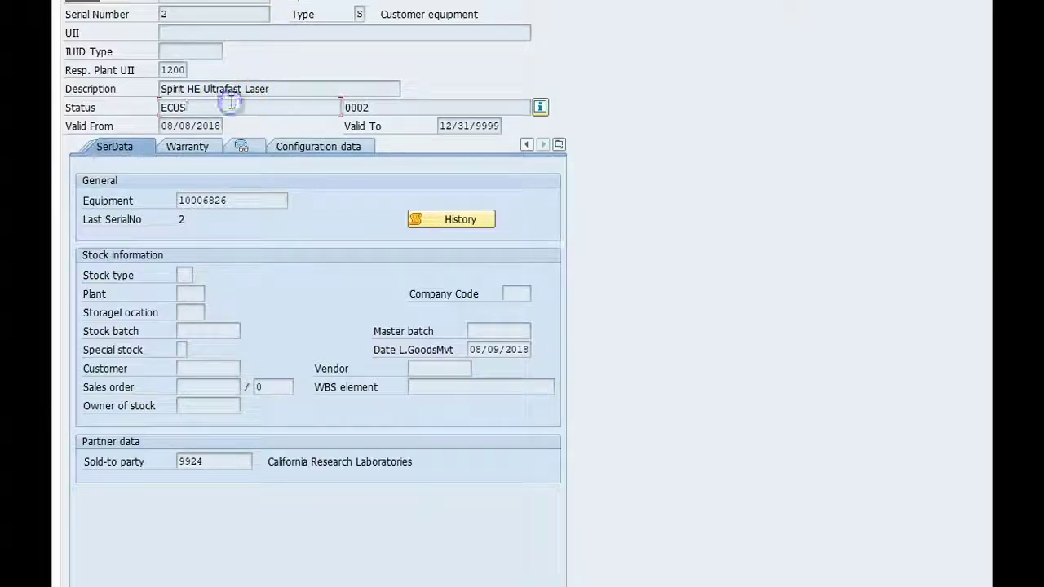
pyautogui.click(218, 126)
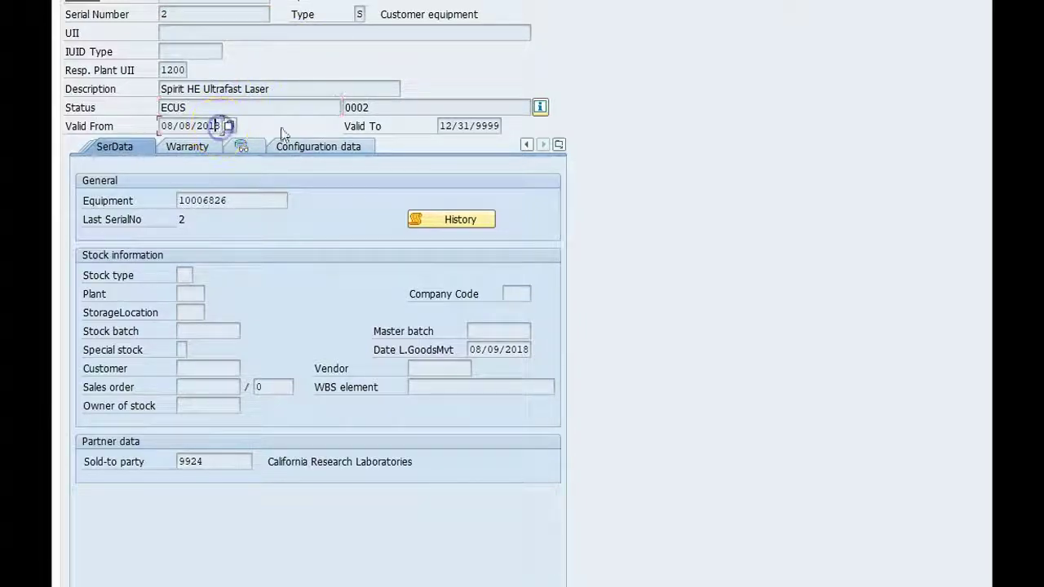
pyautogui.click(451, 125)
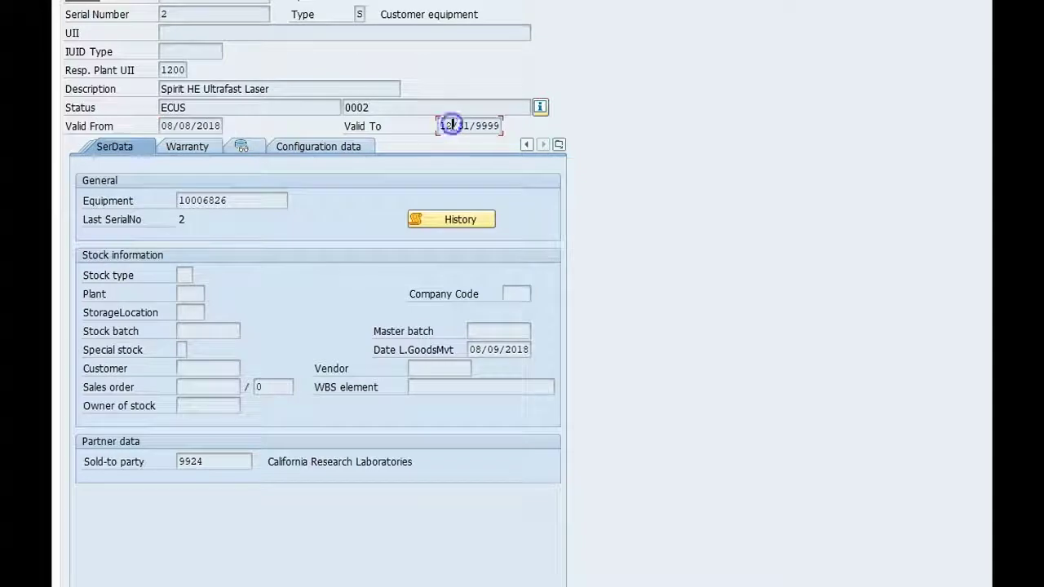
pyautogui.click(255, 108)
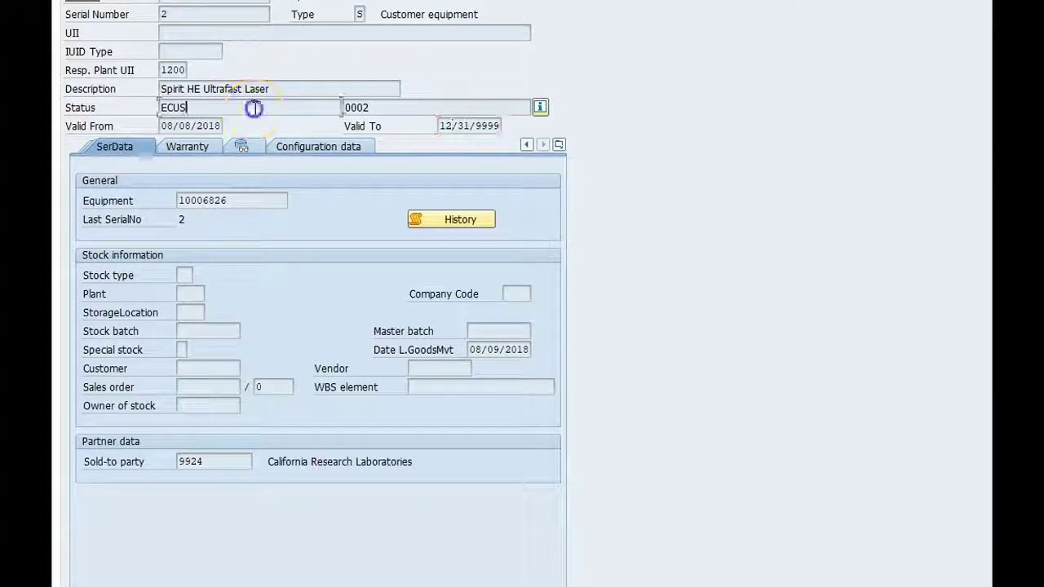
# - Inspect equipment number 10006826, serial number 2 and the empty UII field
pyautogui.click(241, 201)
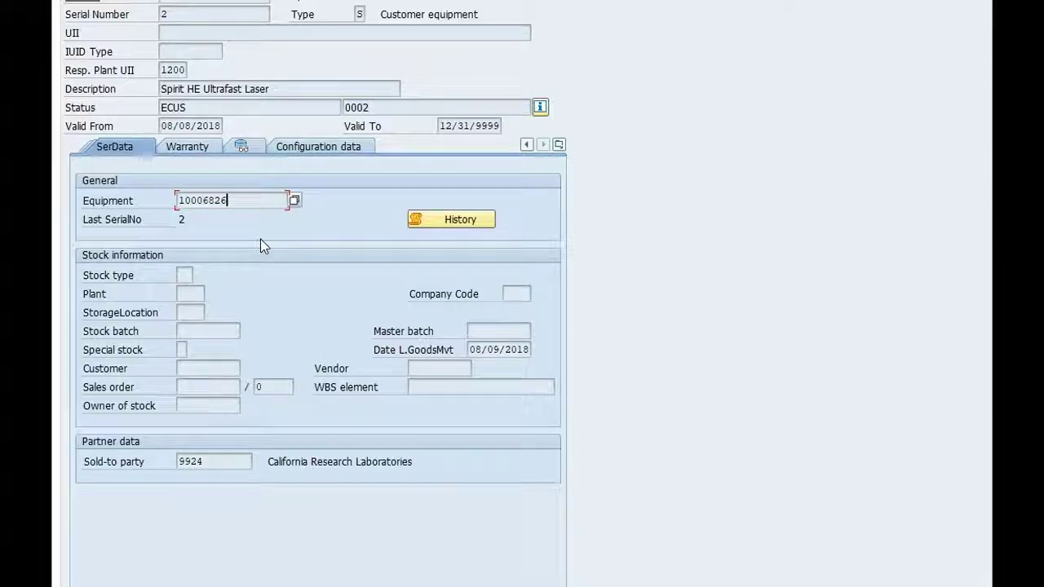
pyautogui.click(190, 205)
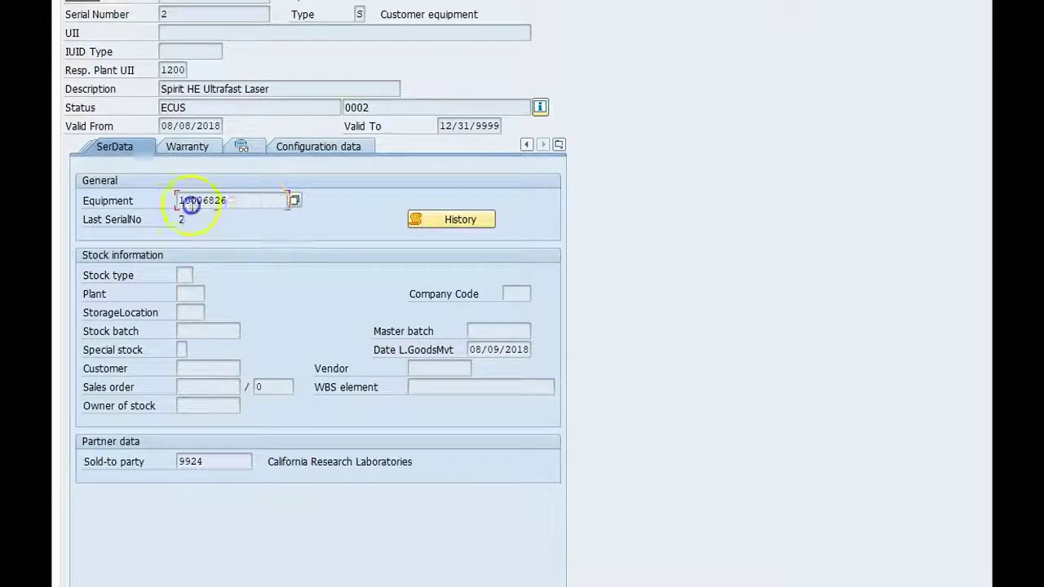
pyautogui.moveTo(191, 204); pyautogui.dragTo(255, 200)
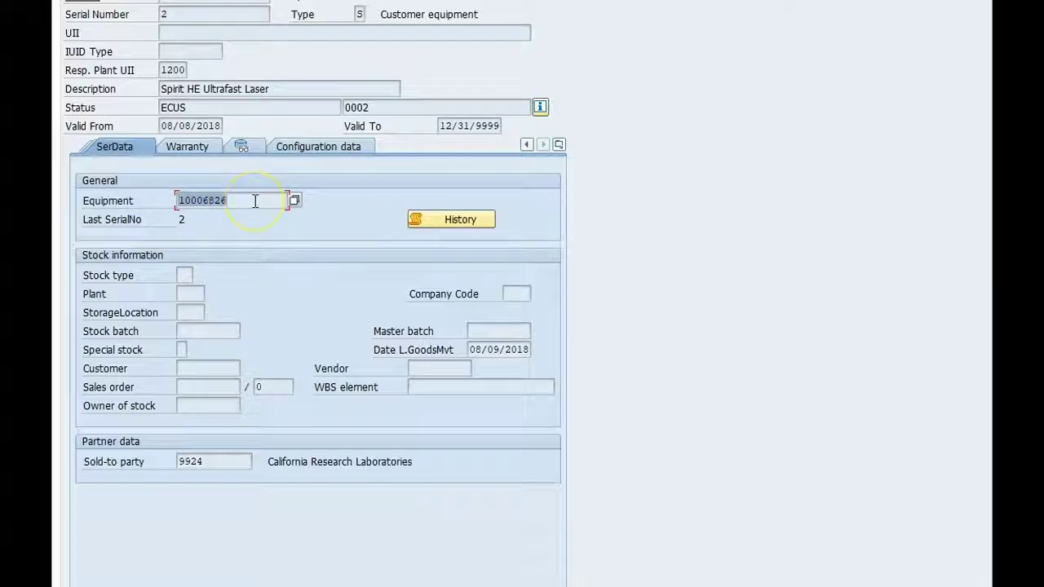
pyautogui.click(188, 14)
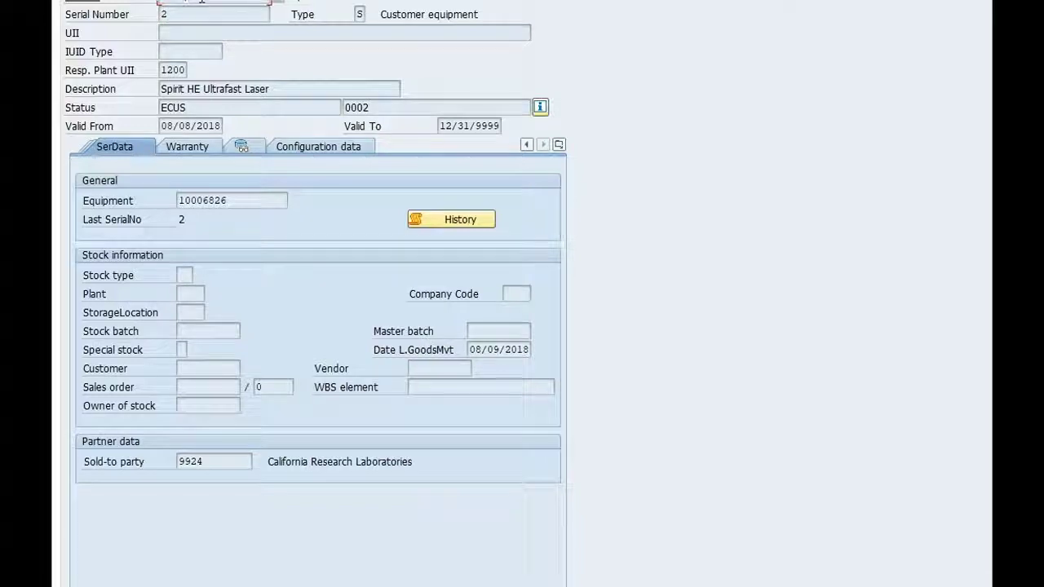
pyautogui.click(190, 10)
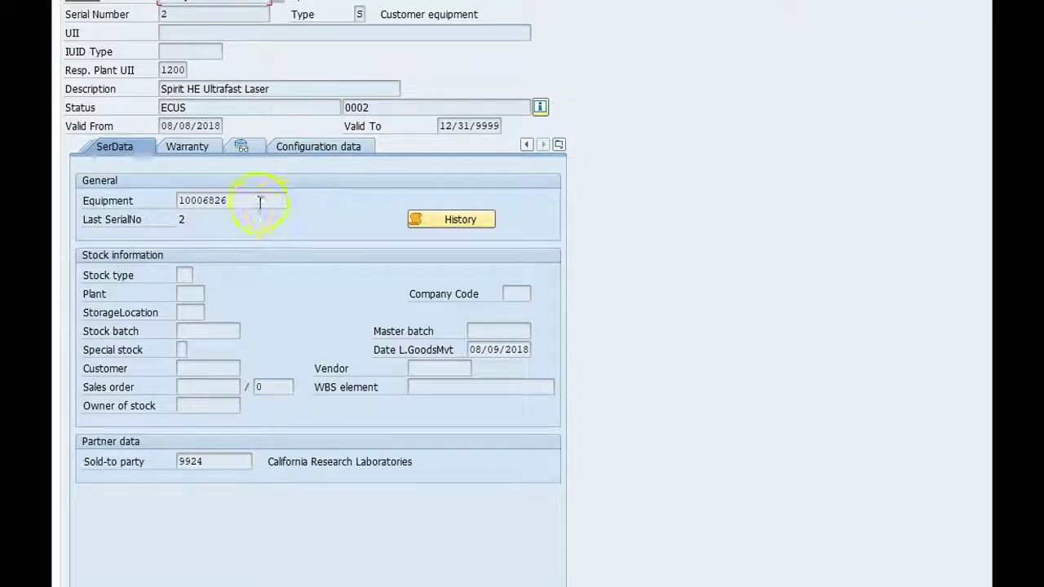
pyautogui.doubleClick(210, 201)
pyautogui.click(240, 200)
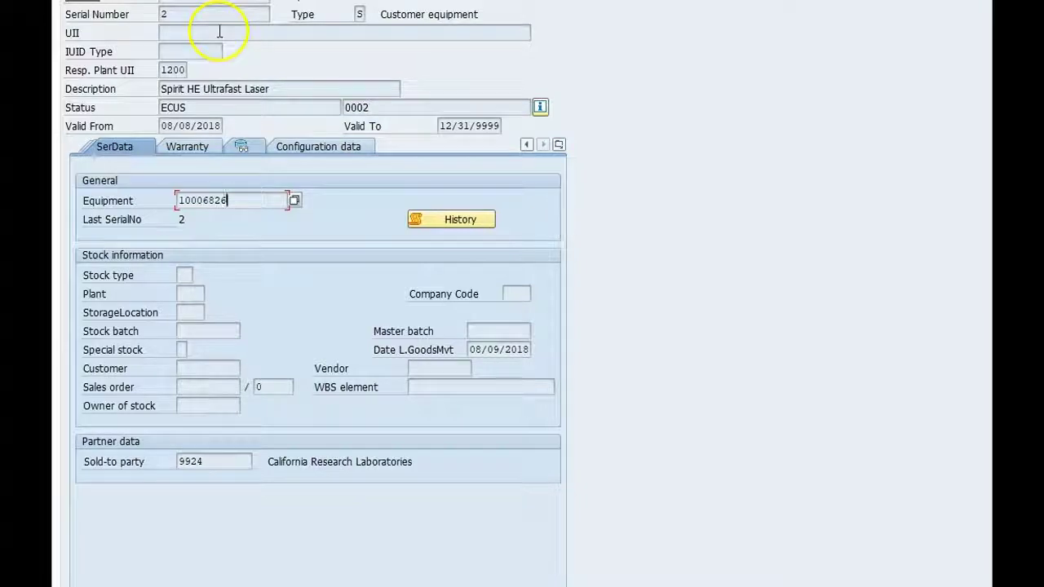
pyautogui.click(179, 32)
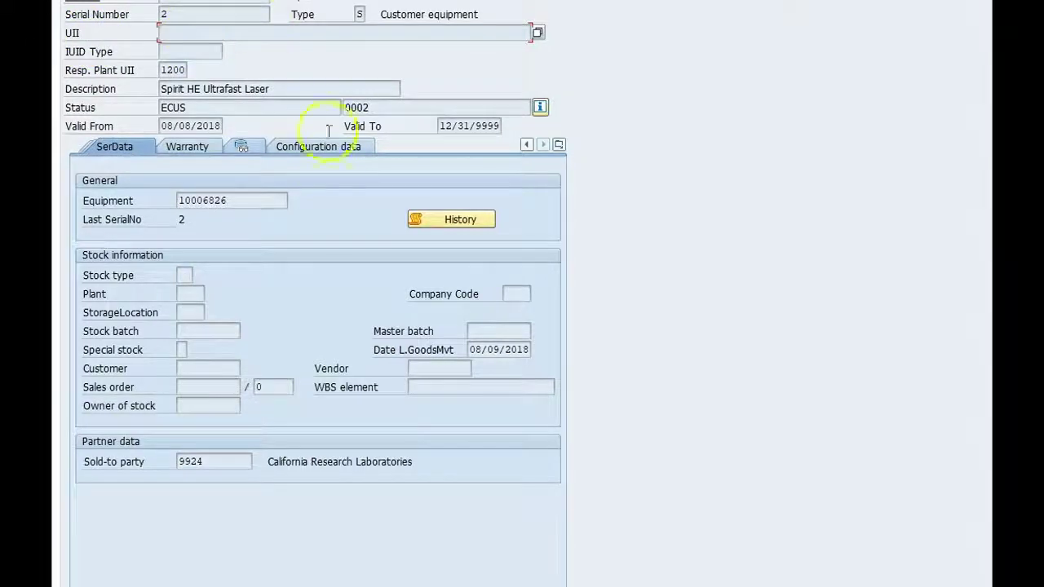
pyautogui.click(248, 204)
pyautogui.click(251, 200)
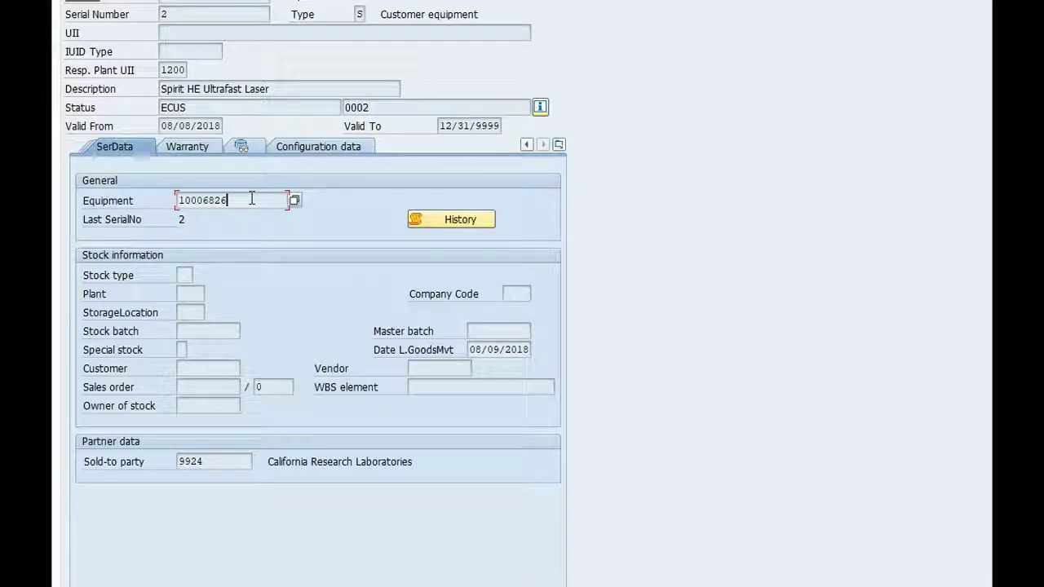
# - Open the serial number's history from the SerData tab
pyautogui.click(251, 261)
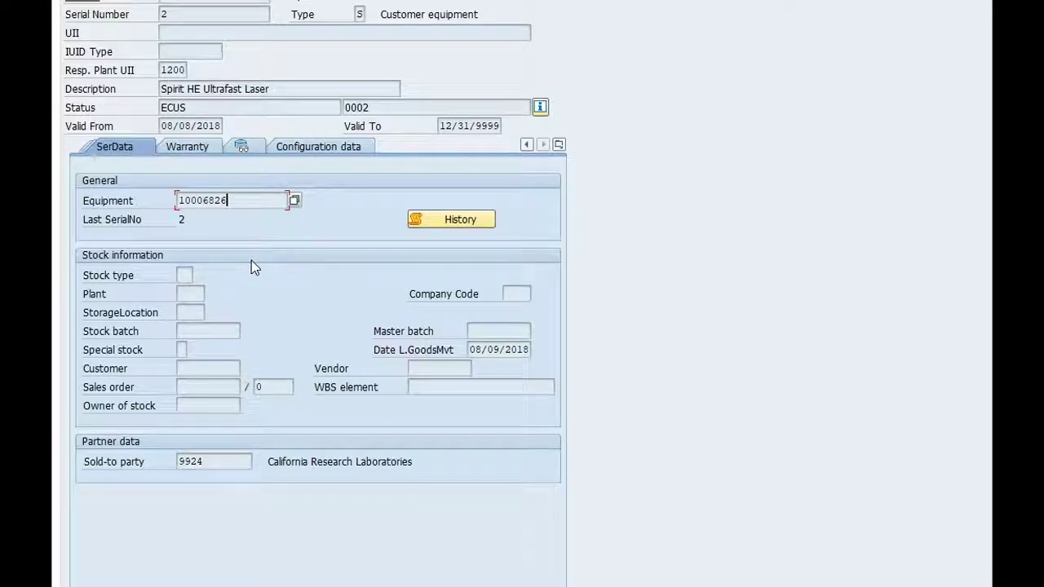
pyautogui.click(272, 249)
pyautogui.click(214, 179)
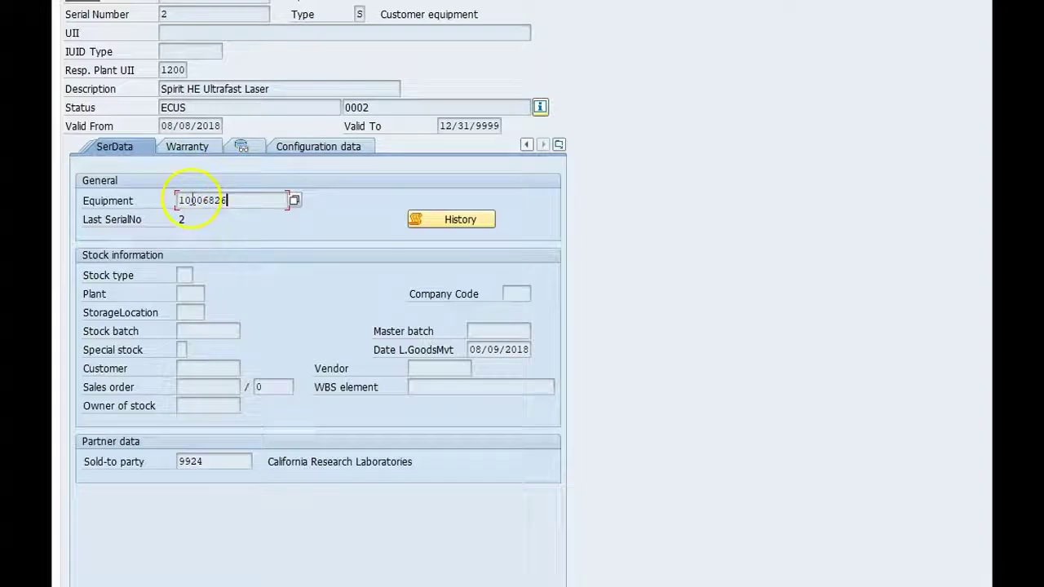
pyautogui.click(462, 225)
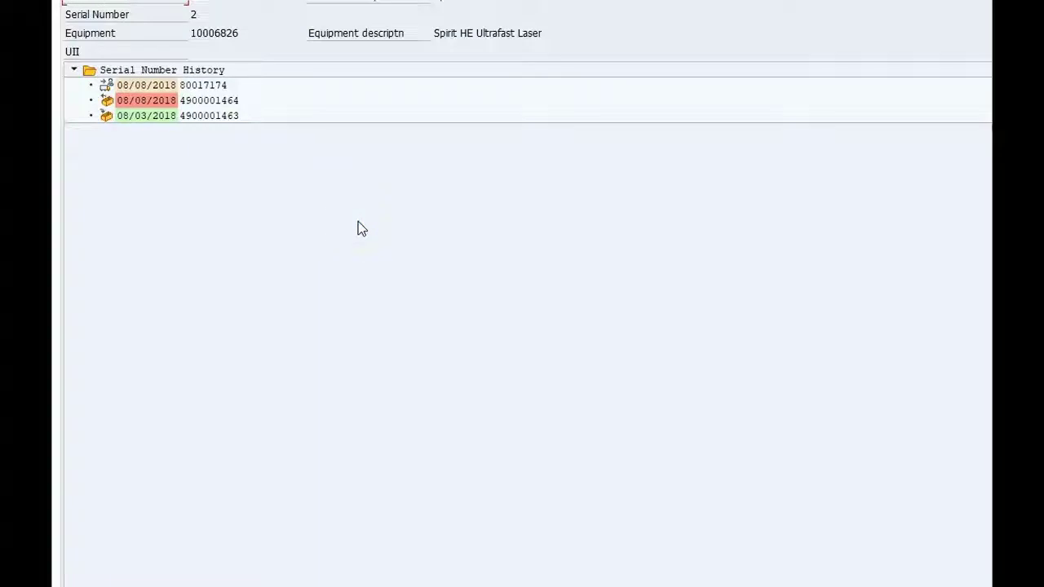
pyautogui.click(333, 226)
pyautogui.click(110, 115)
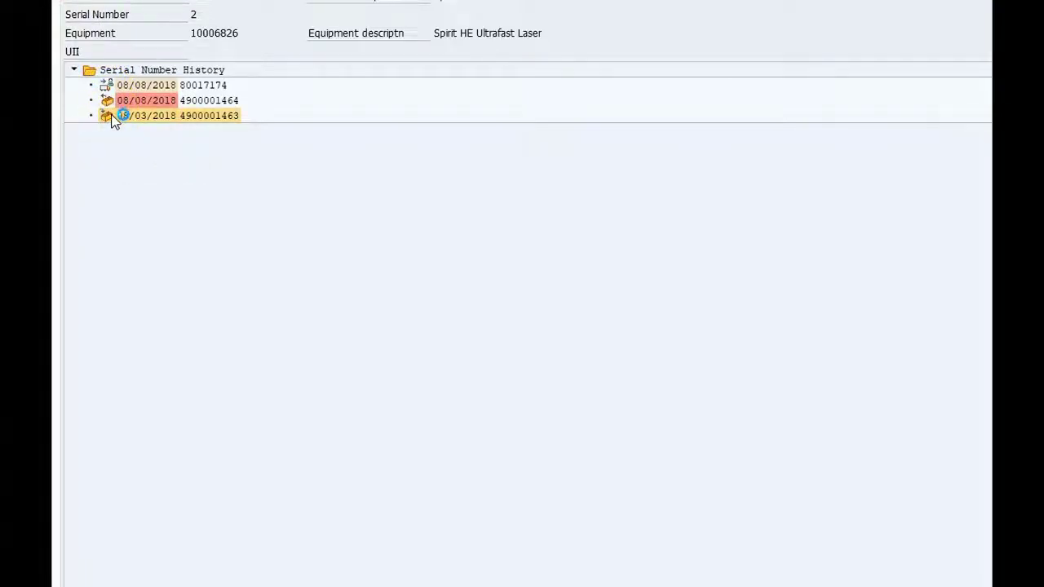
pyautogui.doubleClick(115, 116)
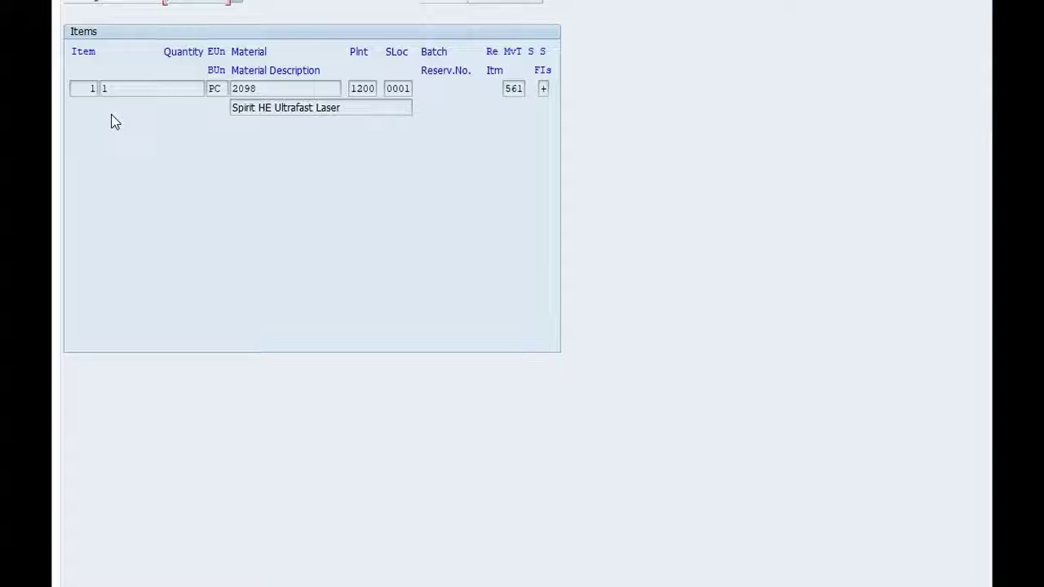
# - Review material document's laser item 2098 with movement type 561
pyautogui.click(601, 168)
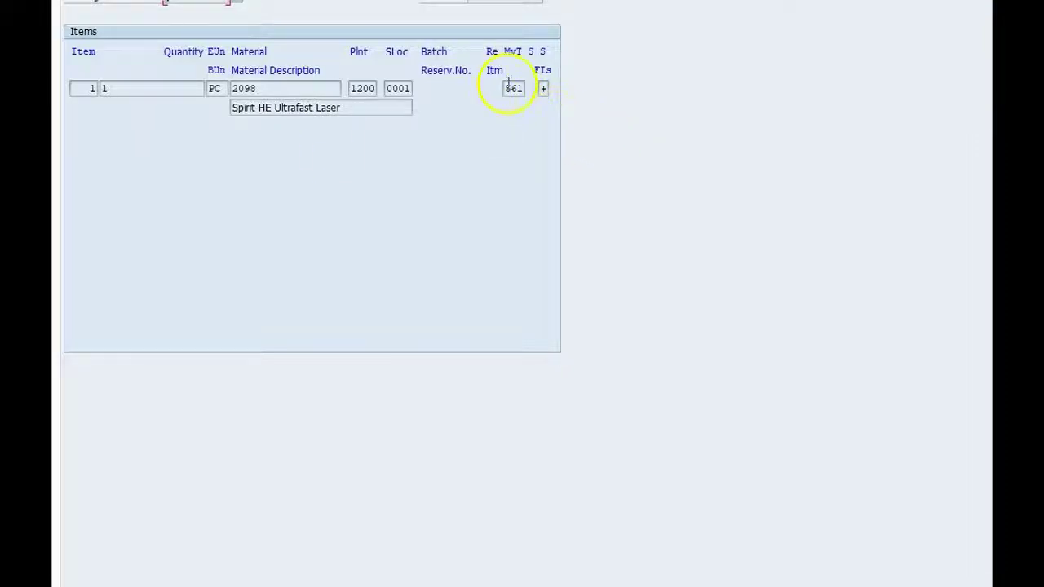
pyautogui.click(294, 88)
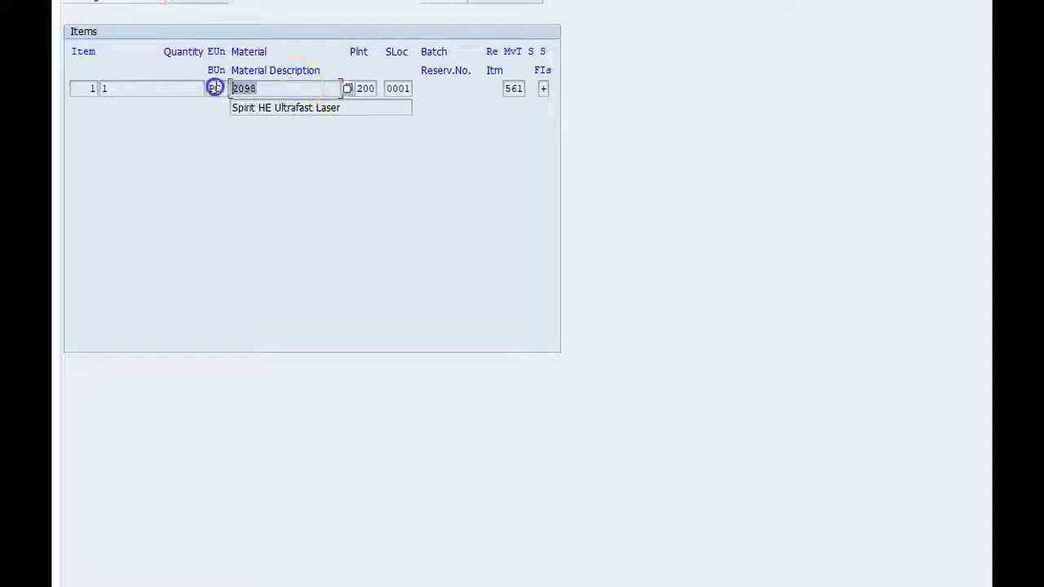
pyautogui.click(295, 87)
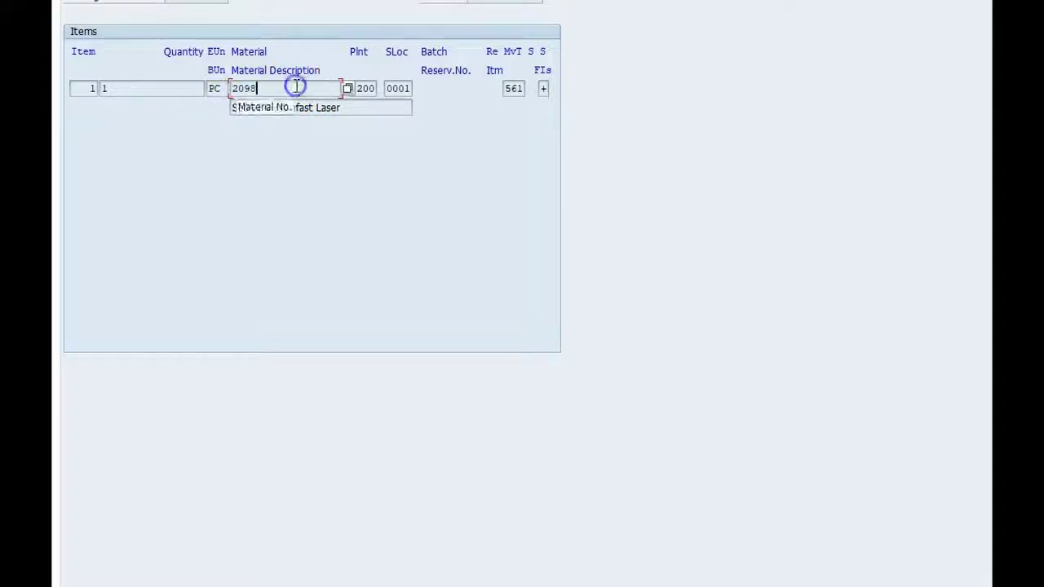
pyautogui.doubleClick(512, 88)
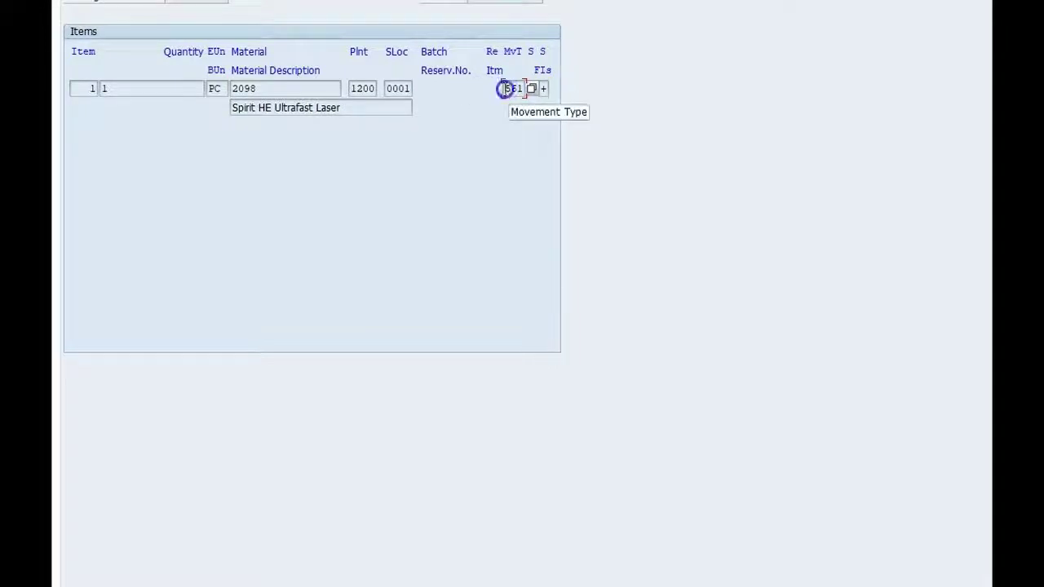
pyautogui.click(524, 89)
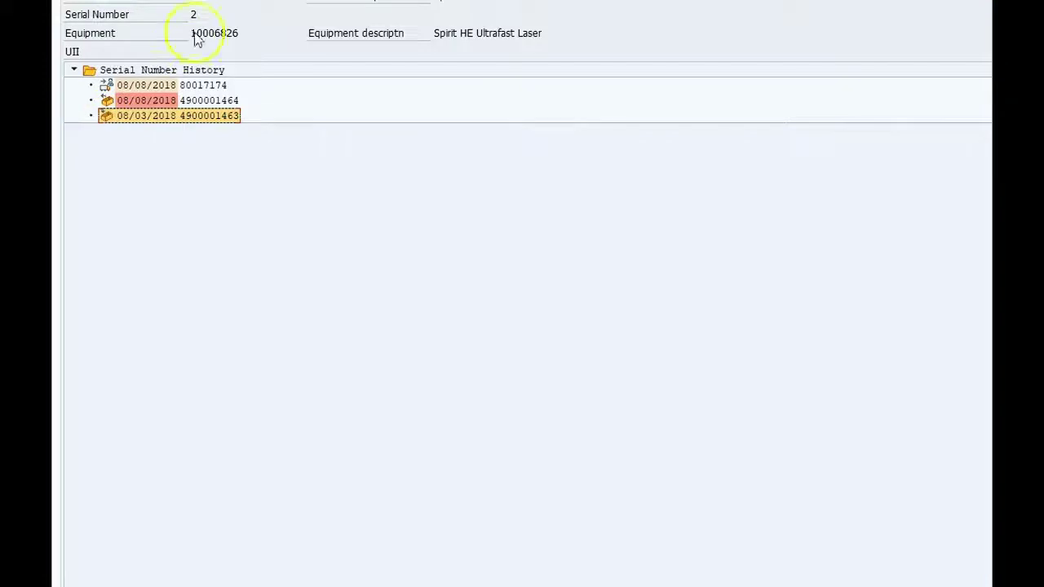
# - Check delivery 80017174 from the history, then go back to the serial master record
pyautogui.doubleClick(104, 84)
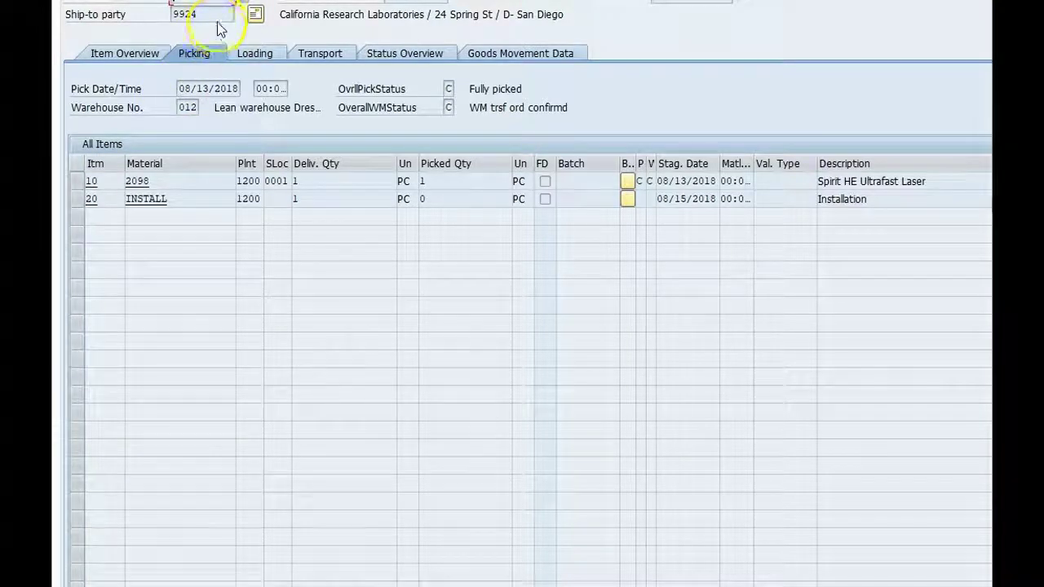
pyautogui.press('F3')
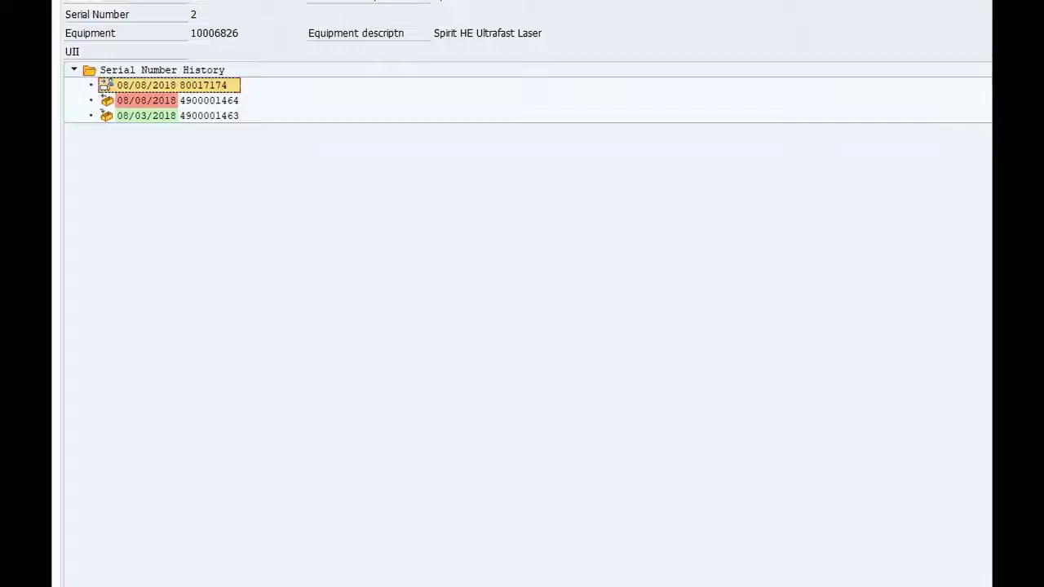
pyautogui.press('F3')
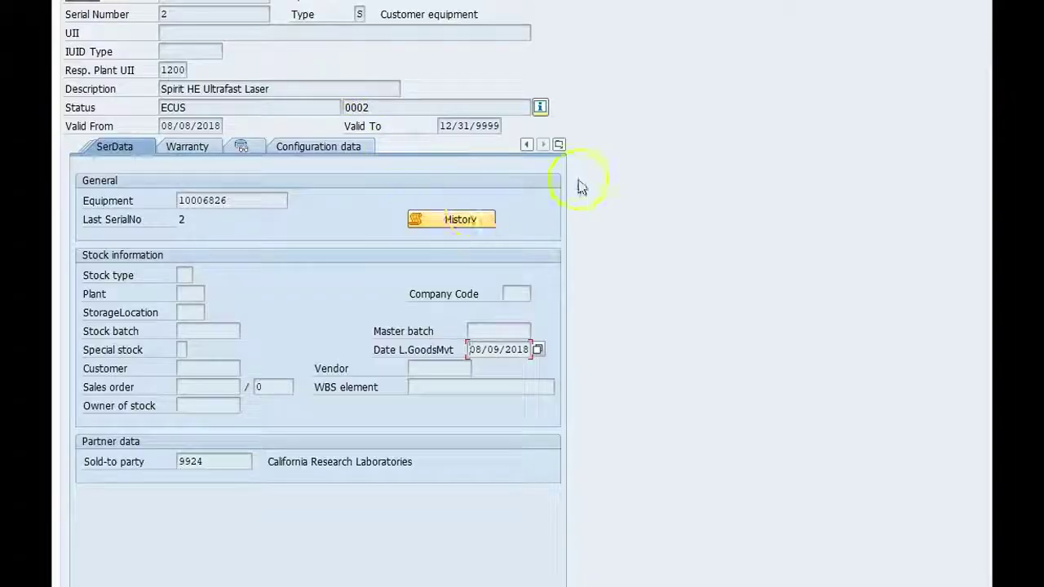
# - Note sold-to party 9924, then review the empty customer and vendor warranty dates on the Warranty tab
pyautogui.click(205, 461)
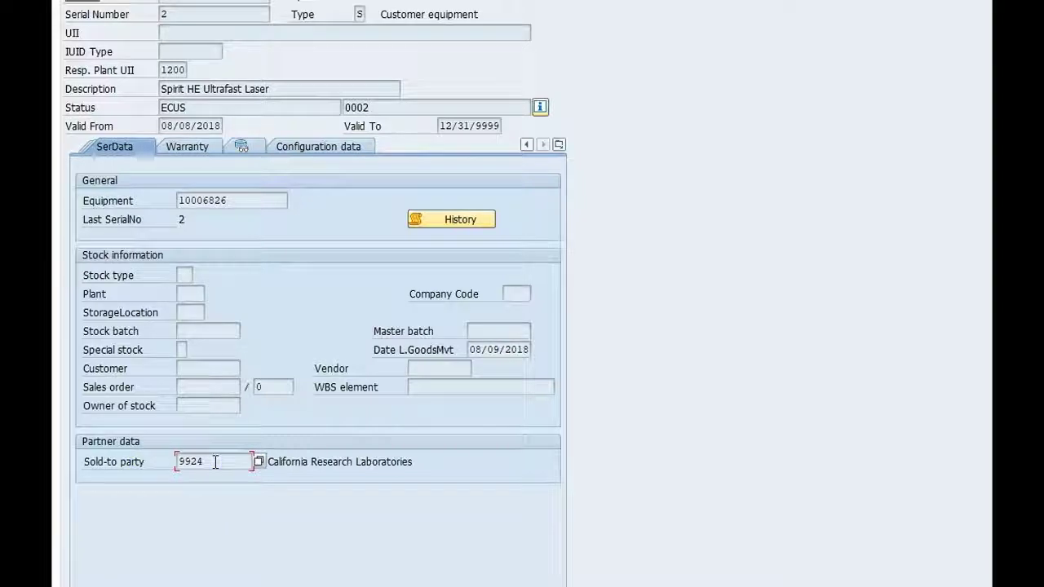
pyautogui.click(196, 160)
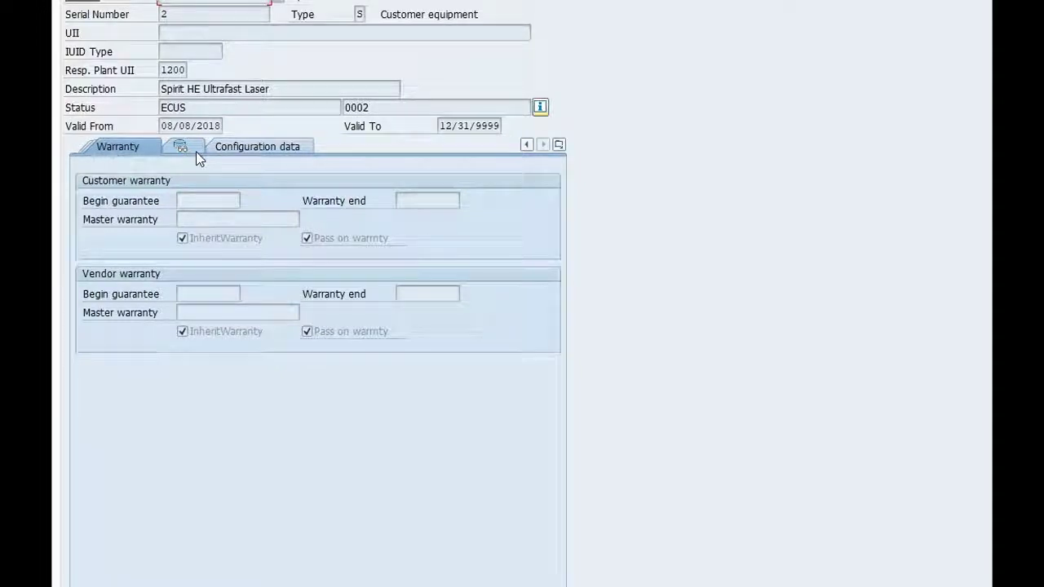
pyautogui.click(283, 75)
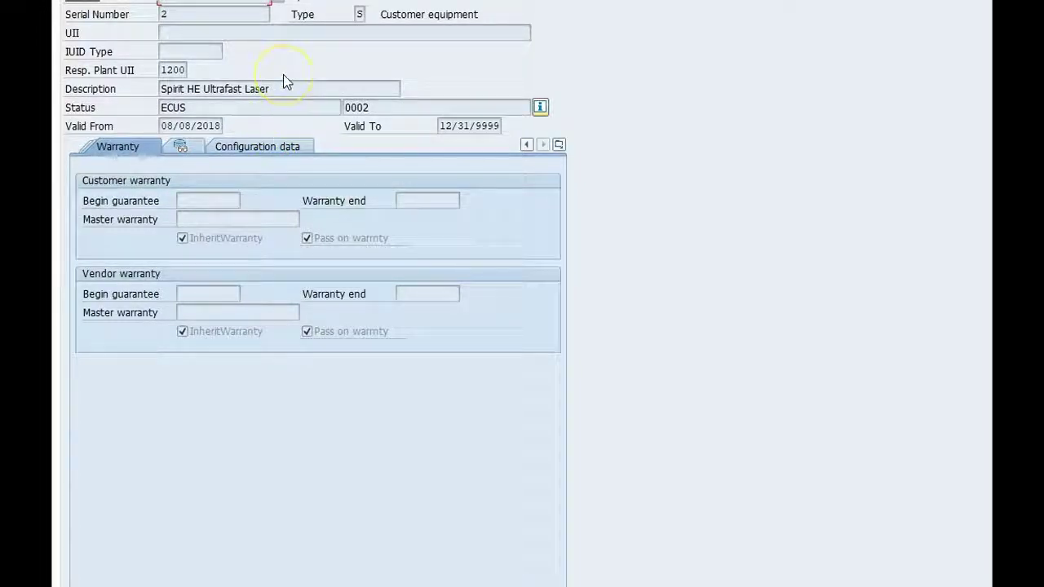
pyautogui.click(237, 292)
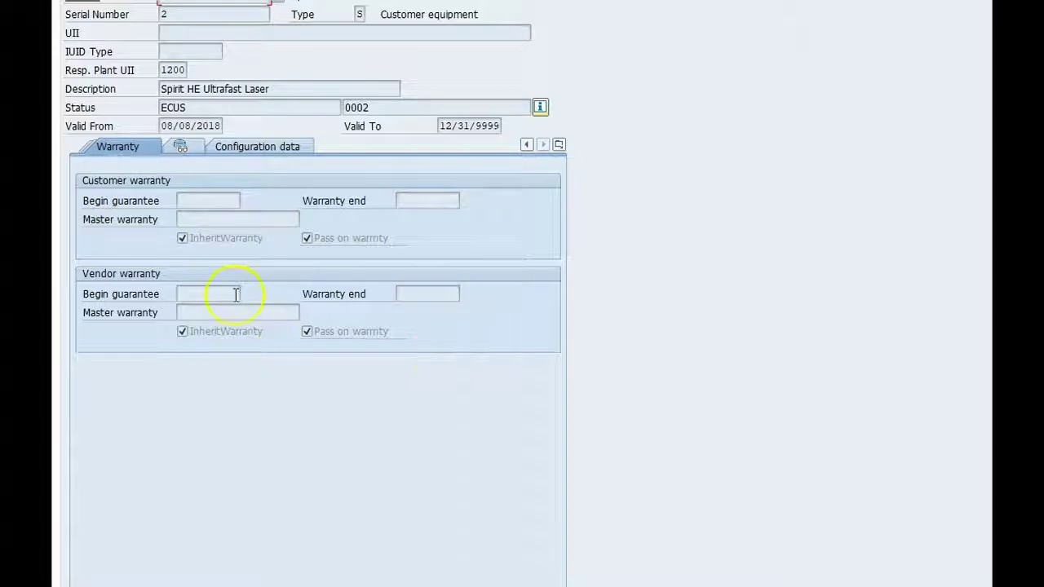
pyautogui.click(231, 314)
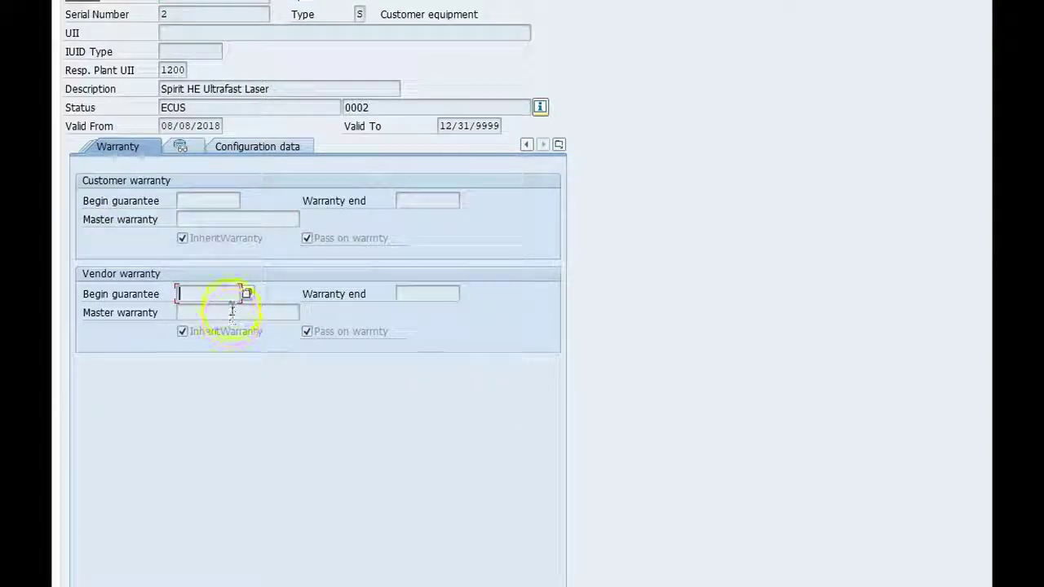
pyautogui.click(201, 202)
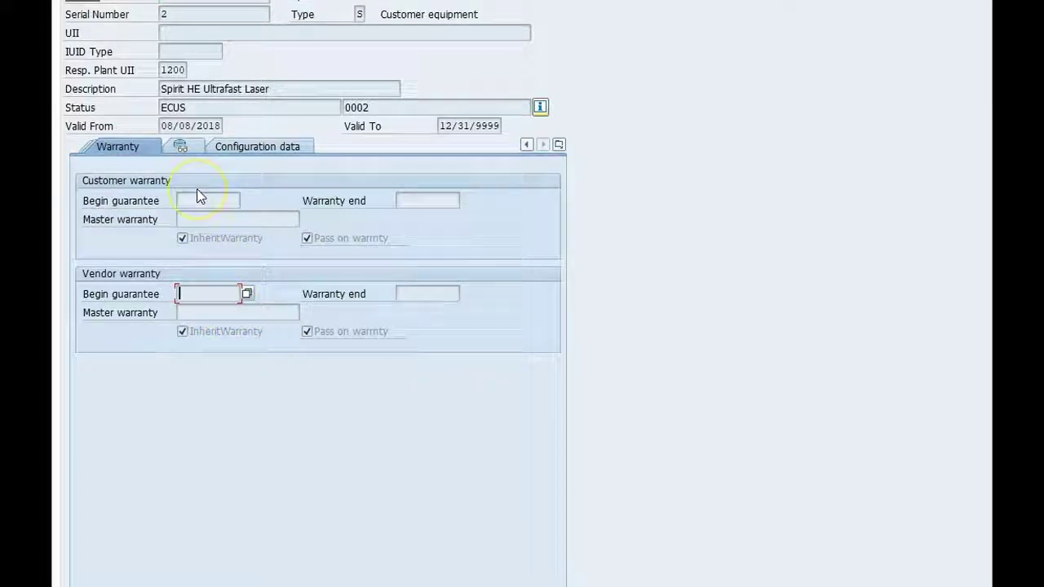
pyautogui.click(242, 90)
pyautogui.click(267, 14)
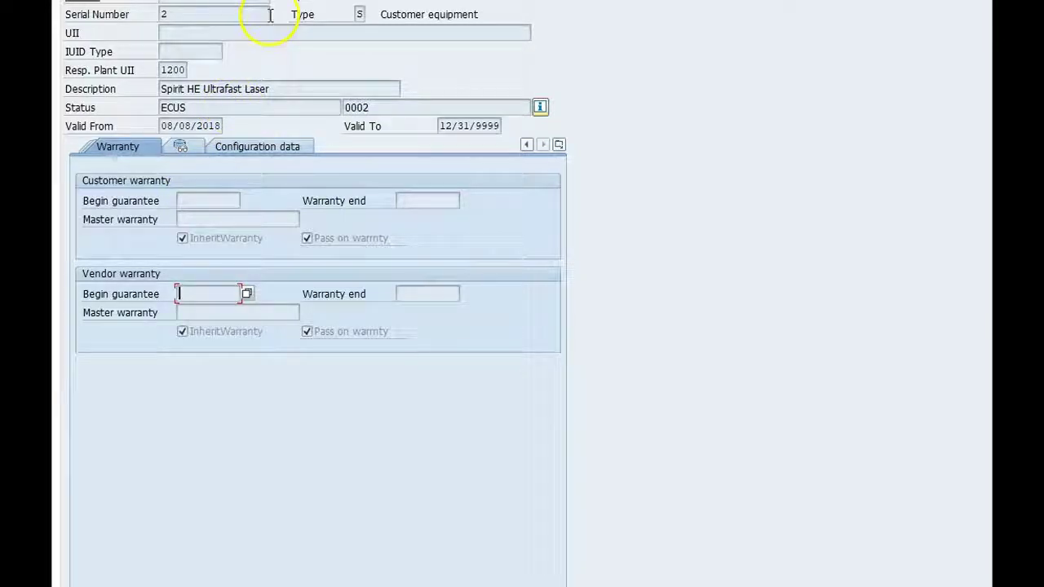
pyautogui.click(509, 15)
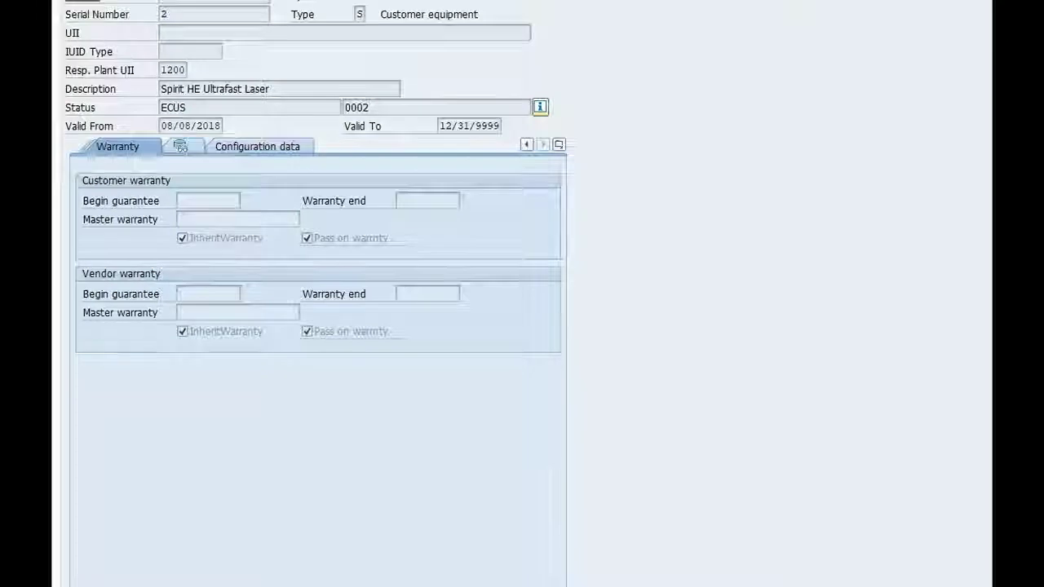
# - Reload serial 2, try Environment on equipment 10006826, and dismiss the unsupported message
pyautogui.press('F3')
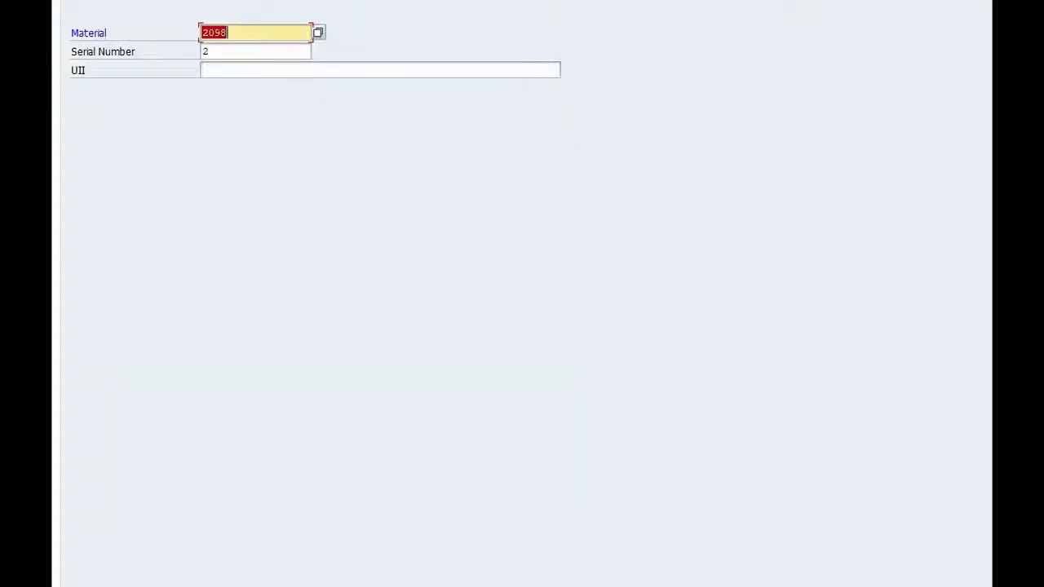
pyautogui.press('Return')
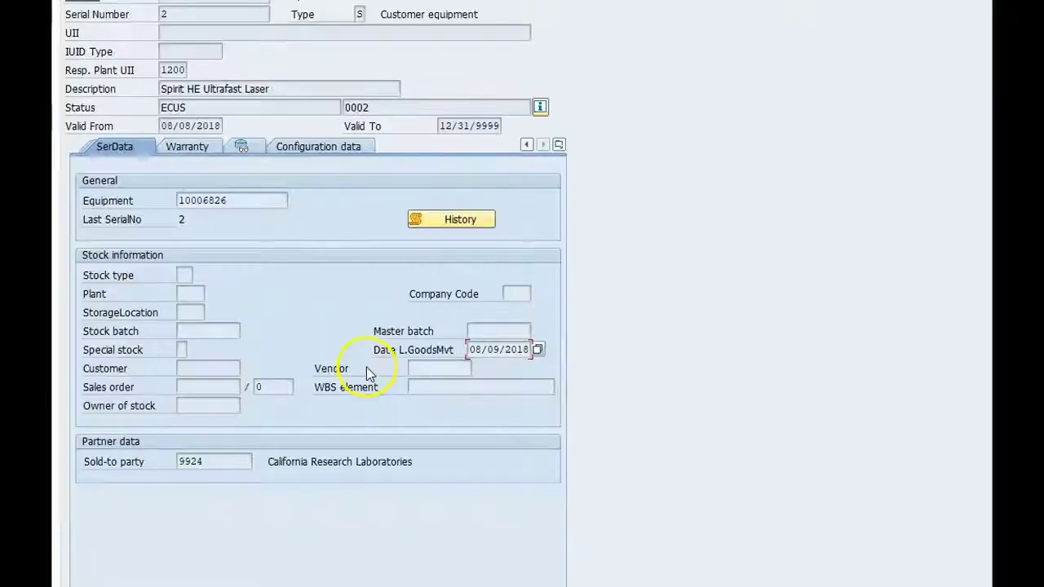
pyautogui.click(211, 199)
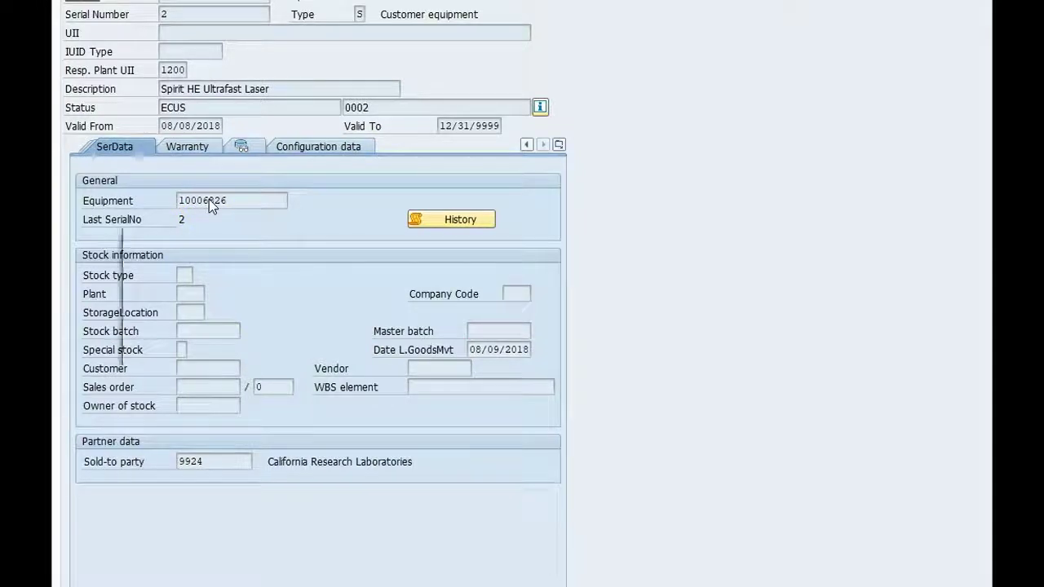
pyautogui.click(386, 337)
pyautogui.click(453, 349)
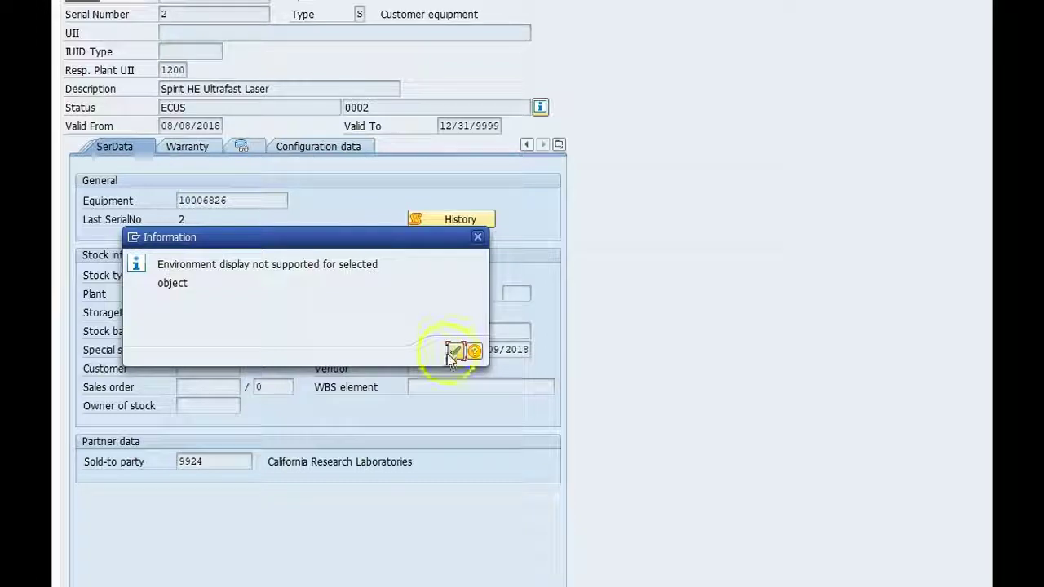
pyautogui.click(452, 352)
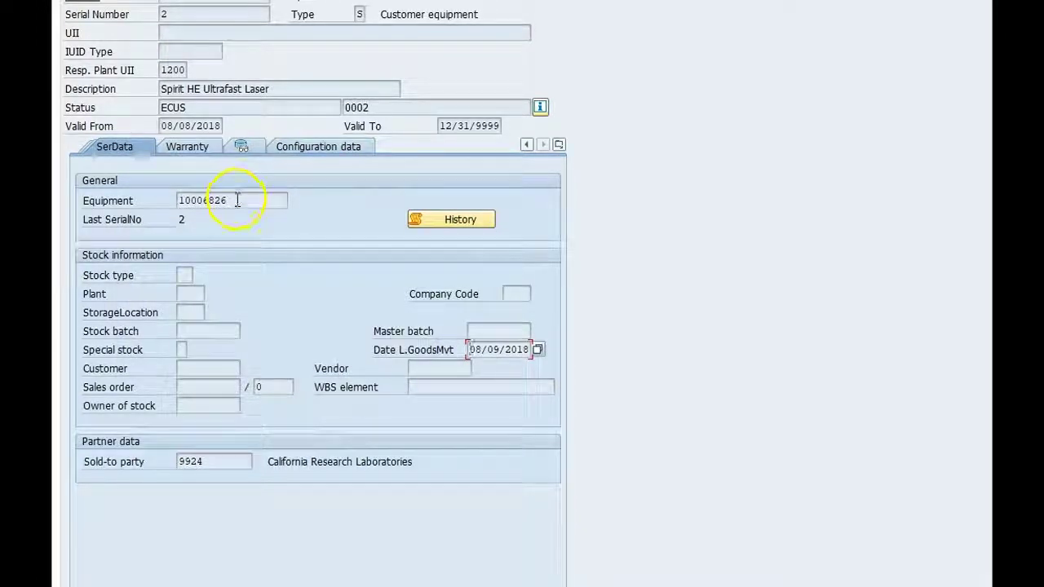